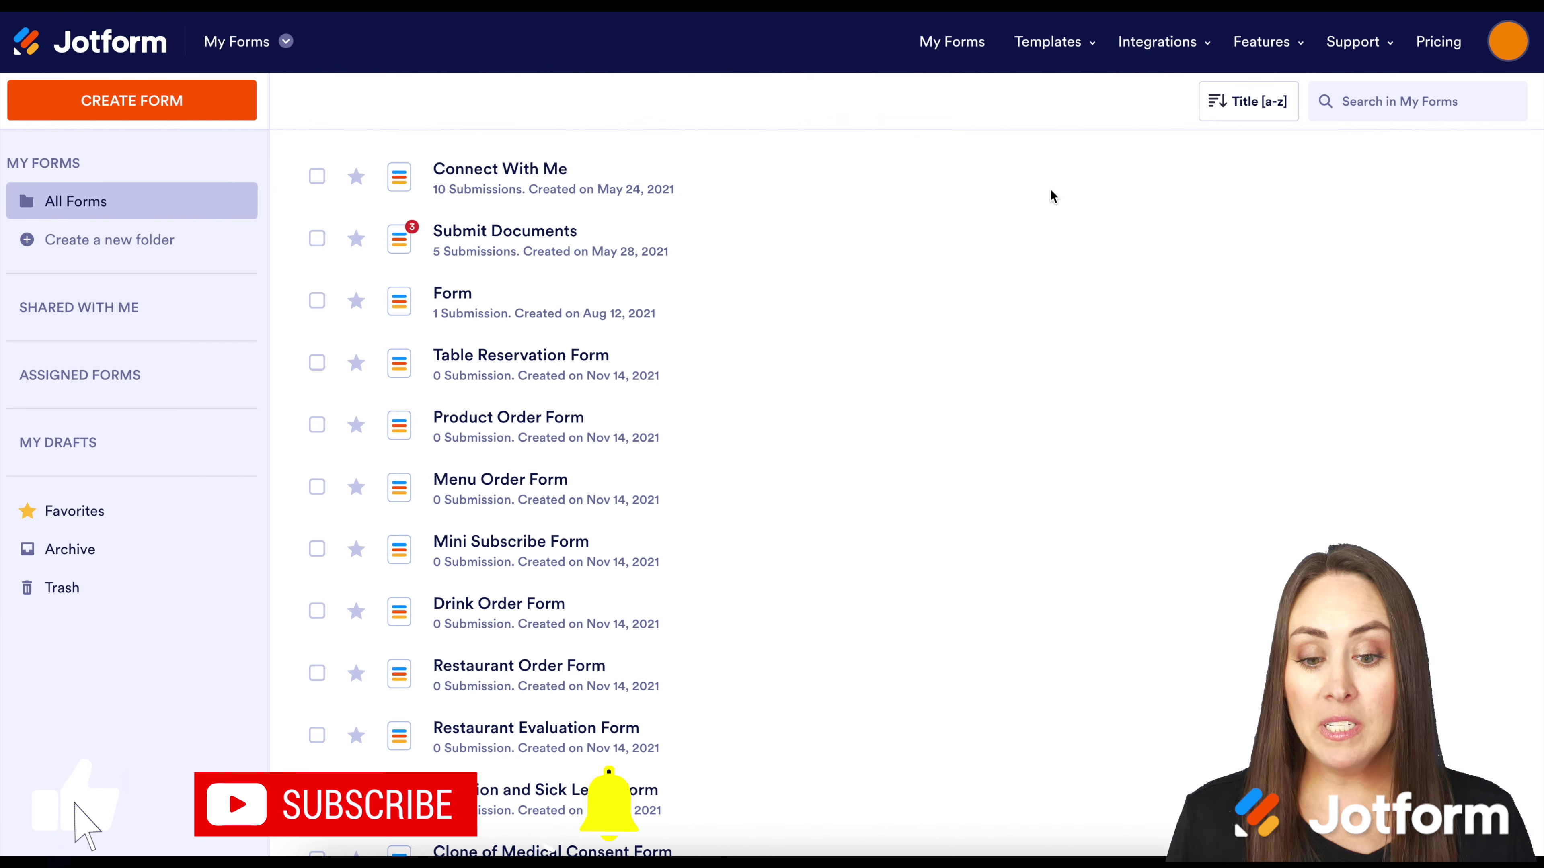
- View the further options for the form named Form, and also select Menu Order Form, Restaurant Order Form and Restaurant Evaluation Form
mouse_move(1311, 328)
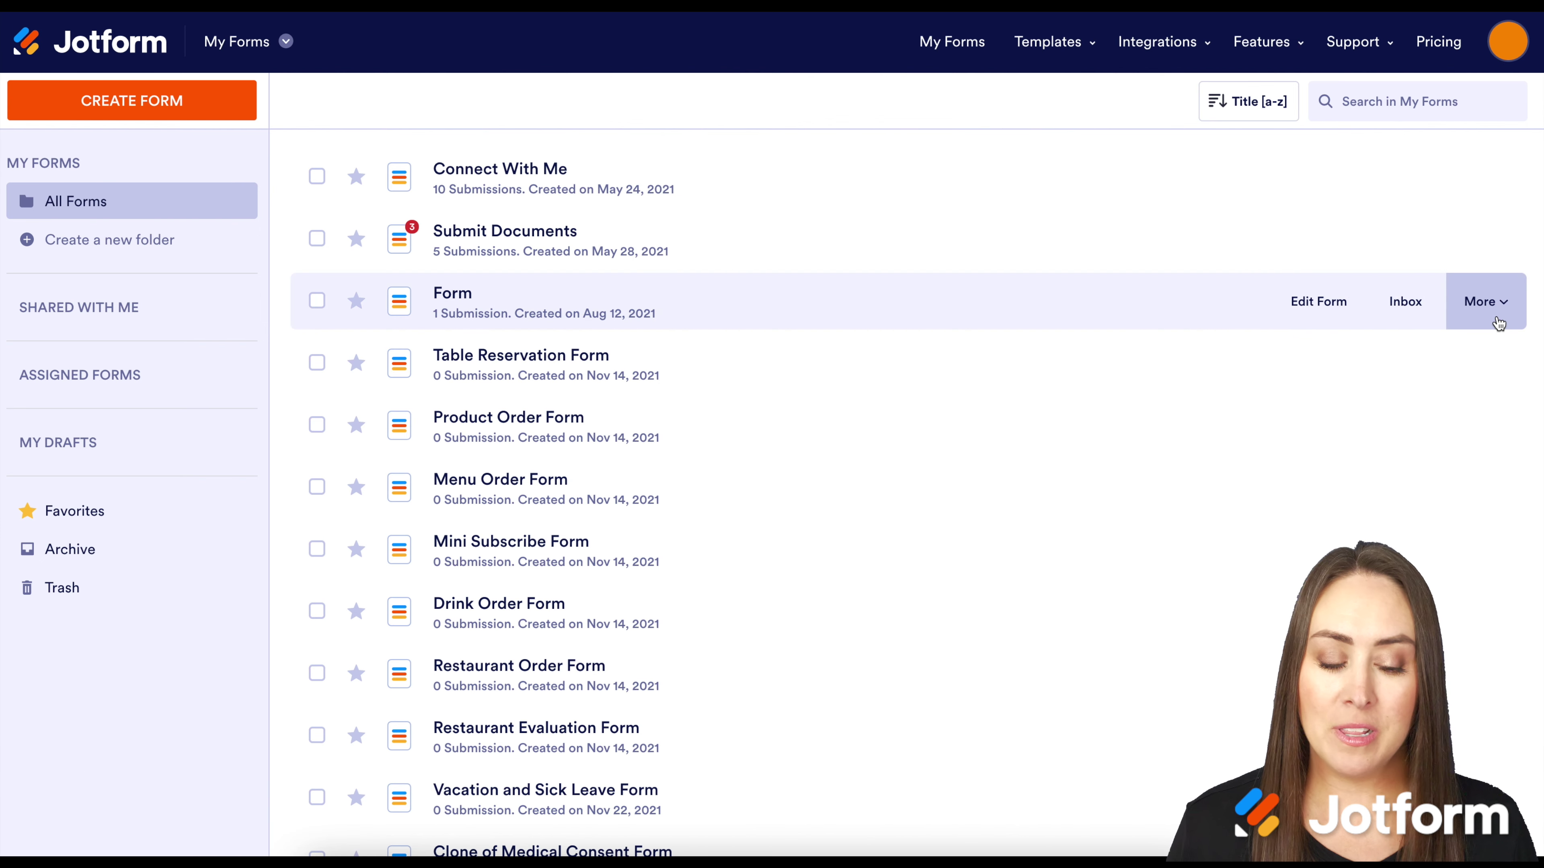
left_click(1486, 301)
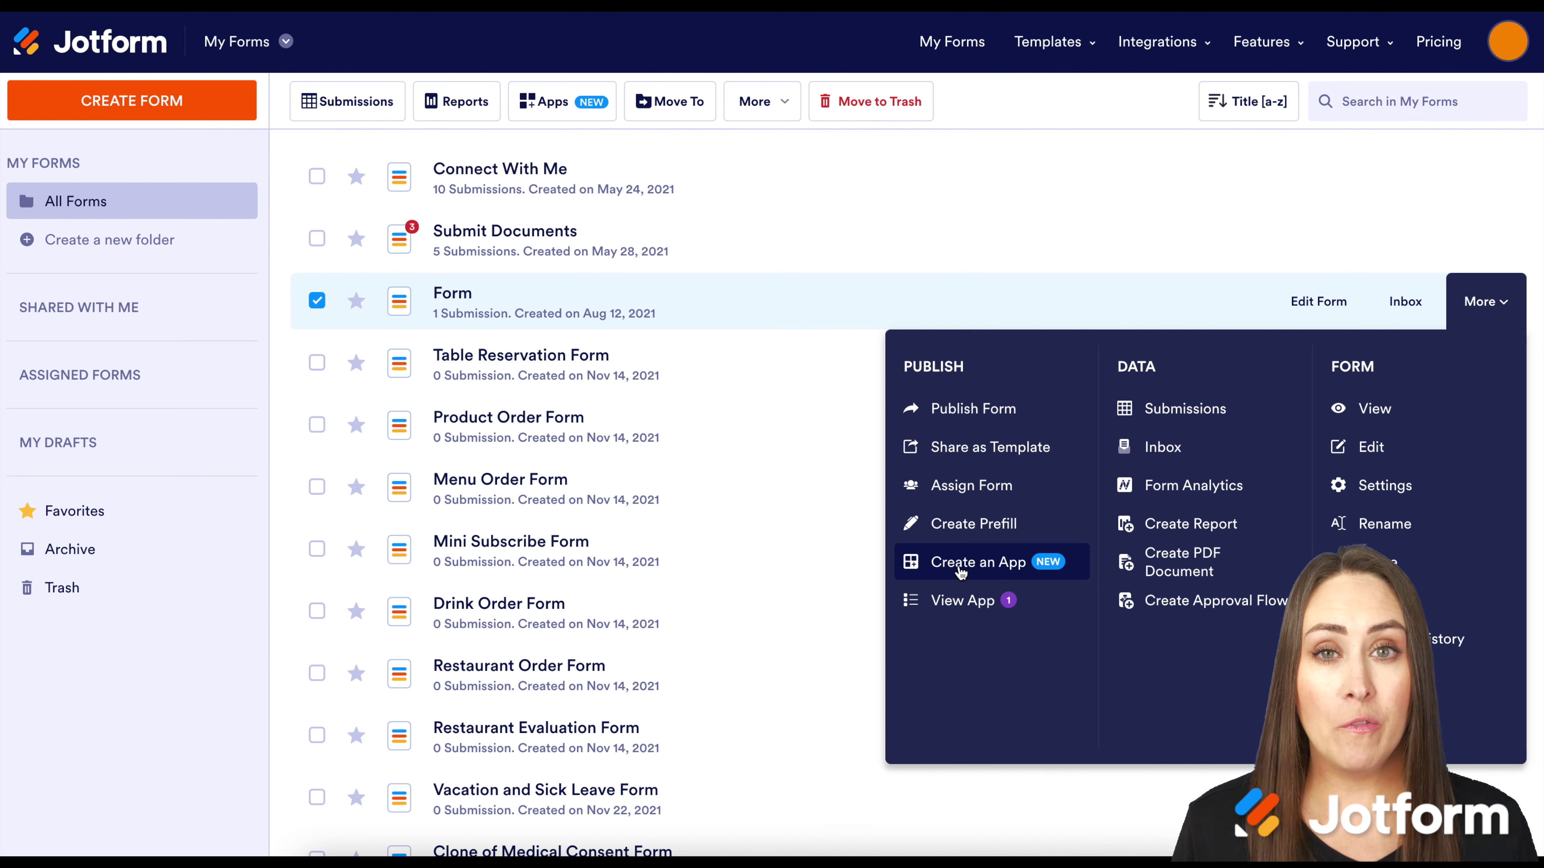
left_click(317, 487)
left_click(317, 673)
left_click(317, 736)
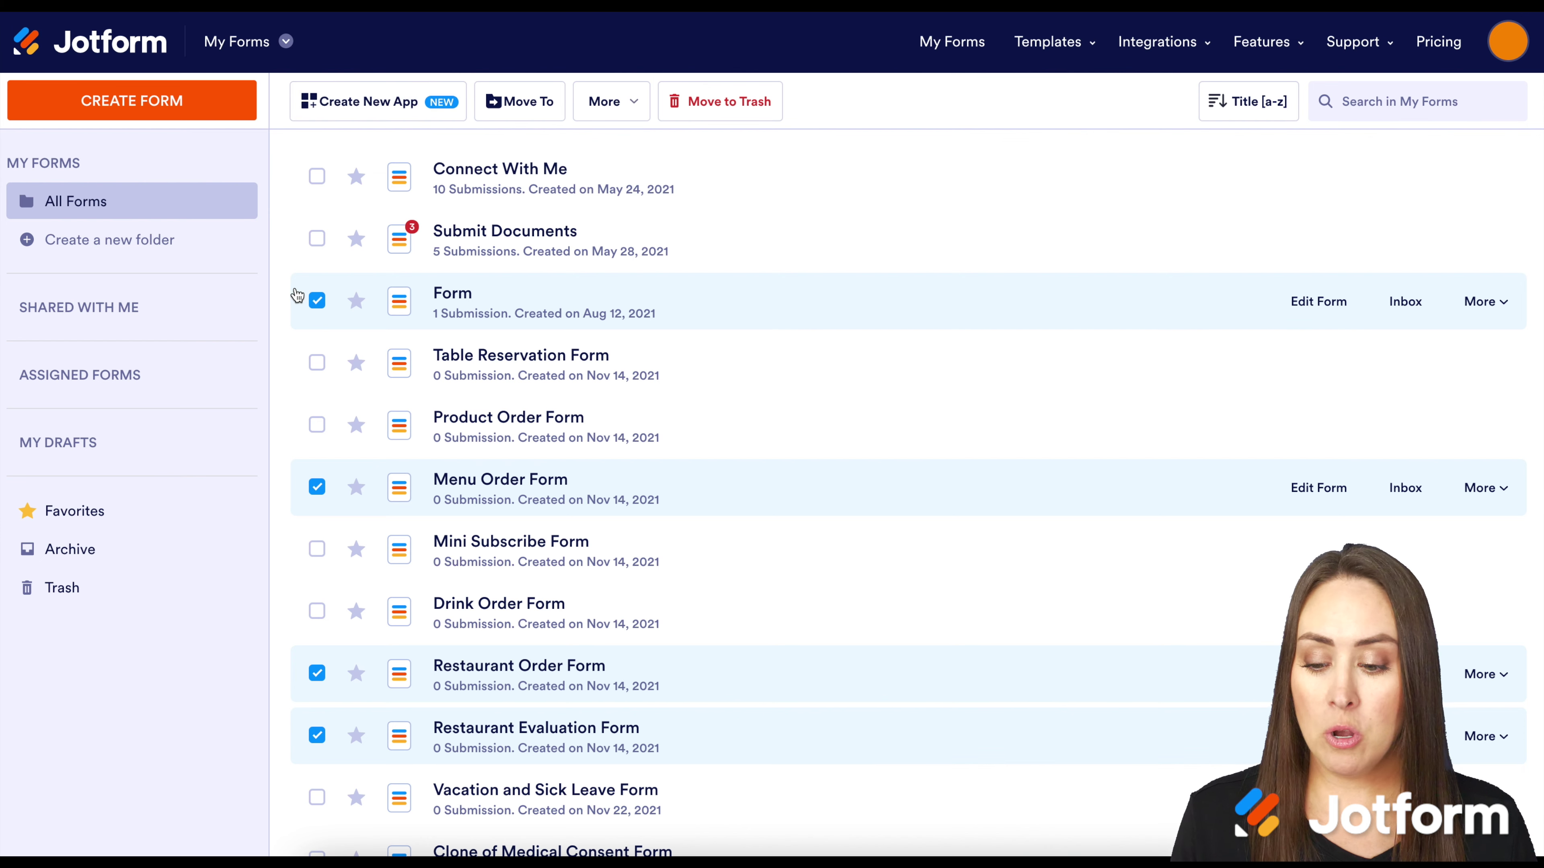
- Deselect all four selected forms in the forms list
left_click(317, 301)
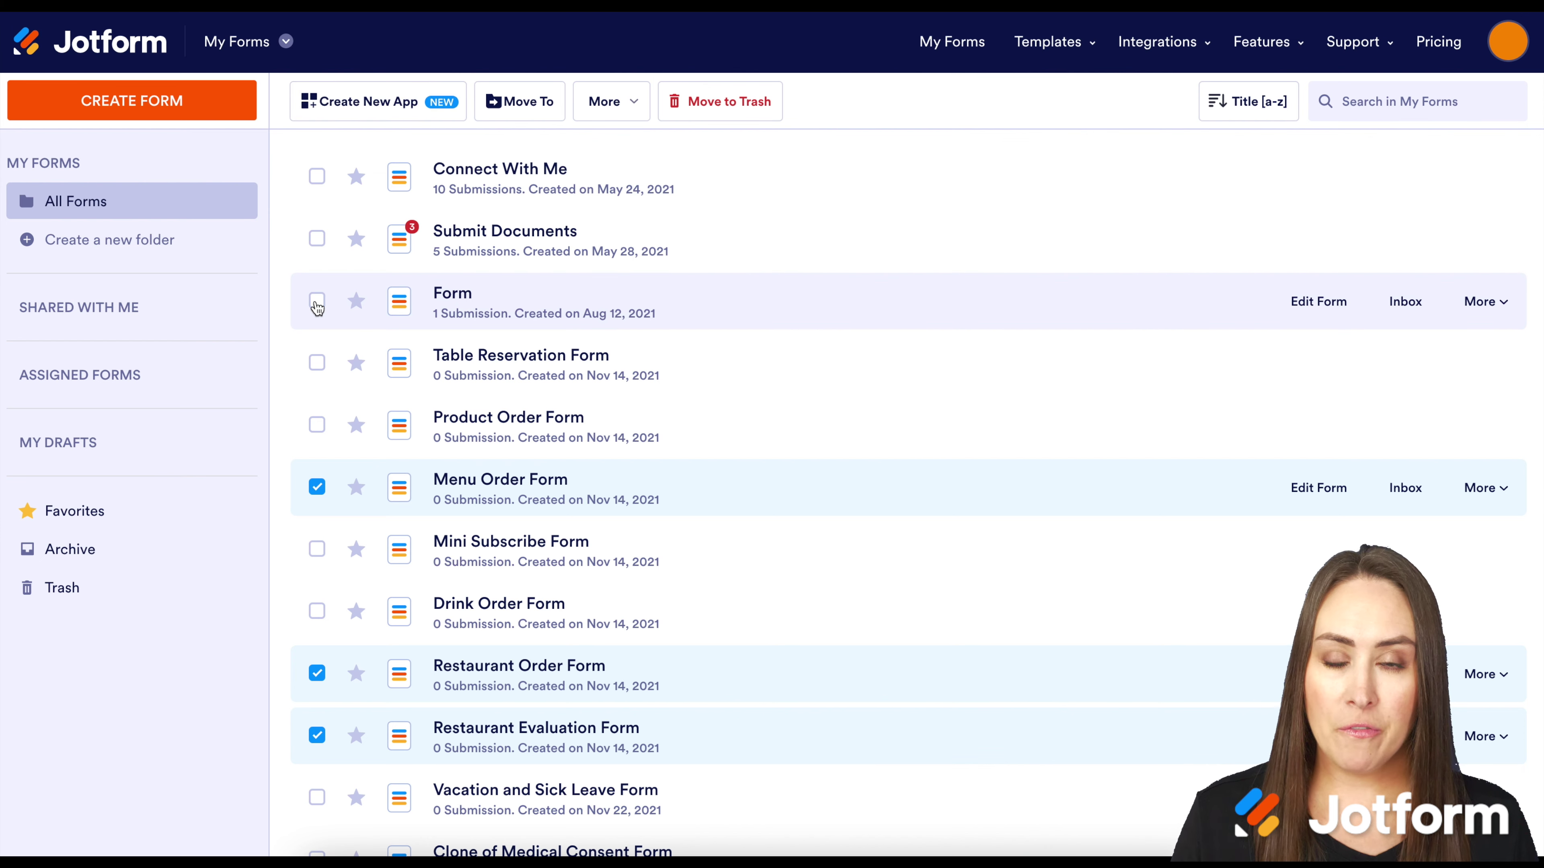
left_click(317, 488)
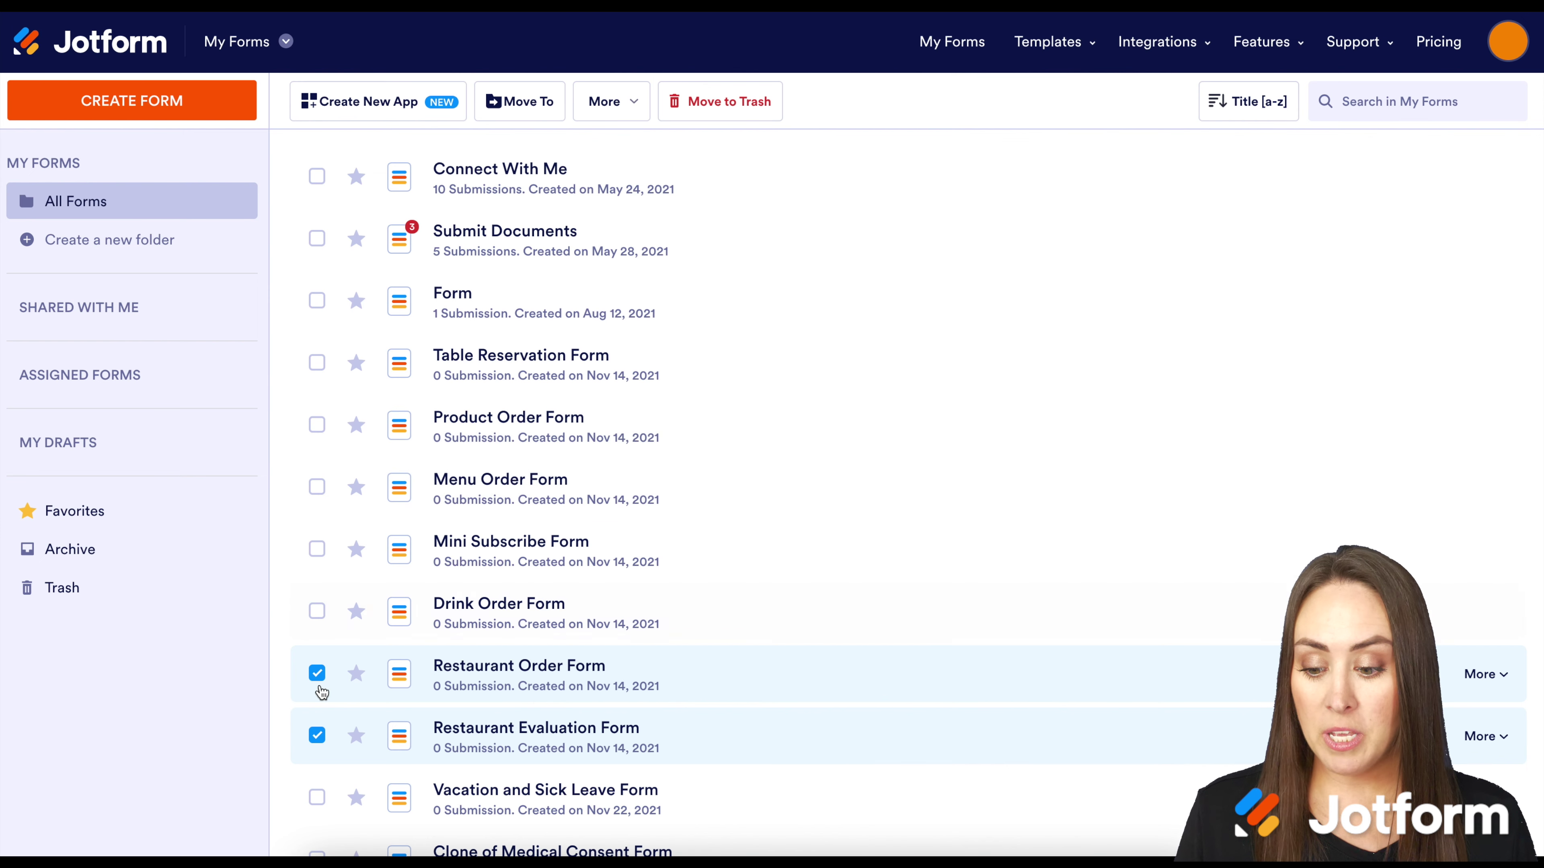
left_click(318, 675)
left_click(316, 735)
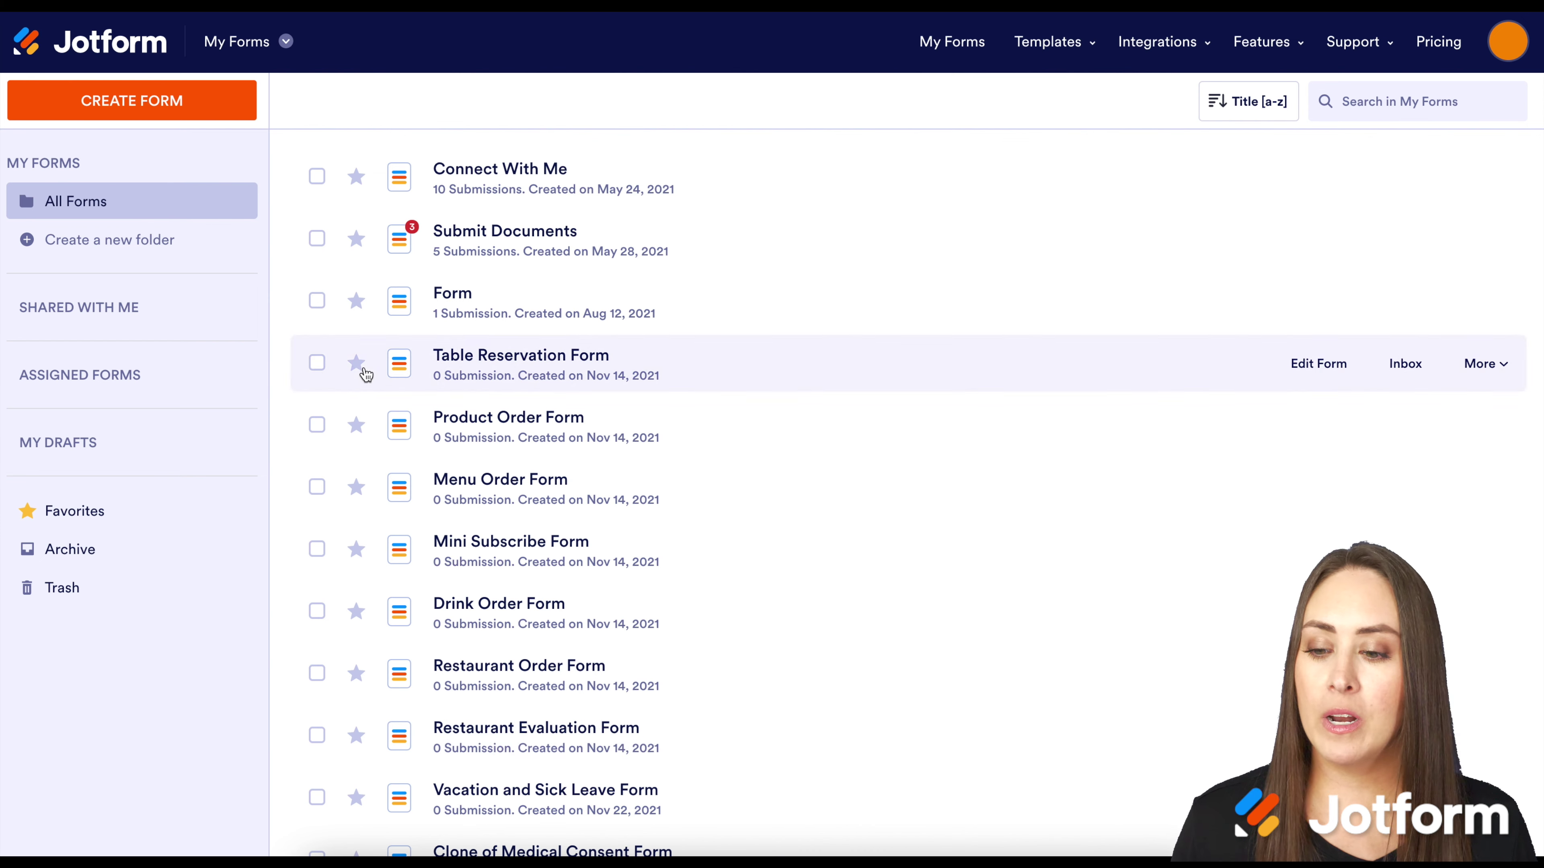
- Switch from My Forms to My Apps and start creating a new app from a template
left_click(284, 41)
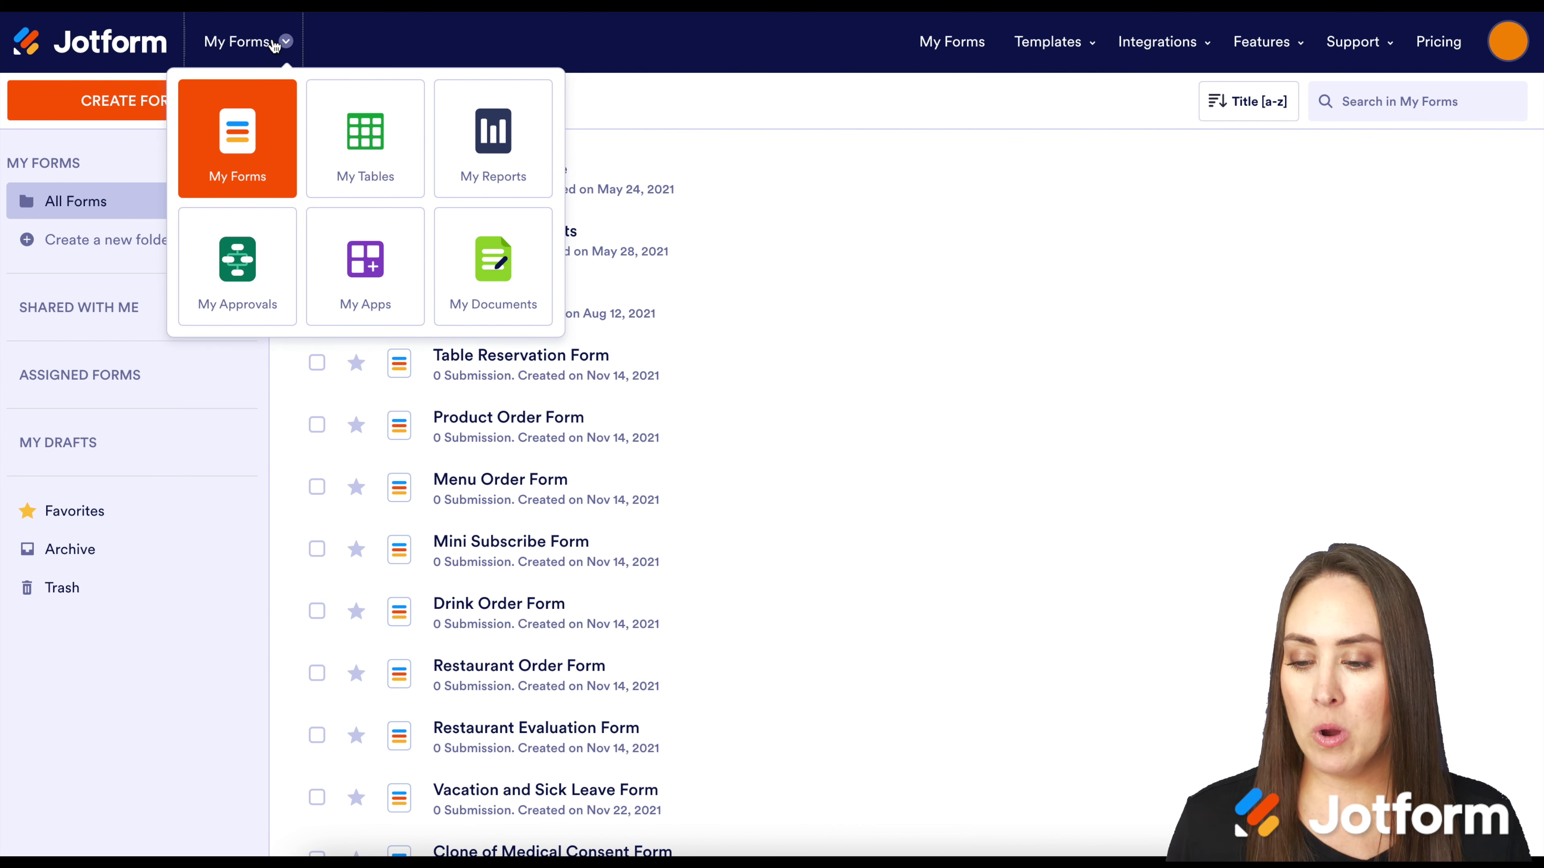
left_click(372, 261)
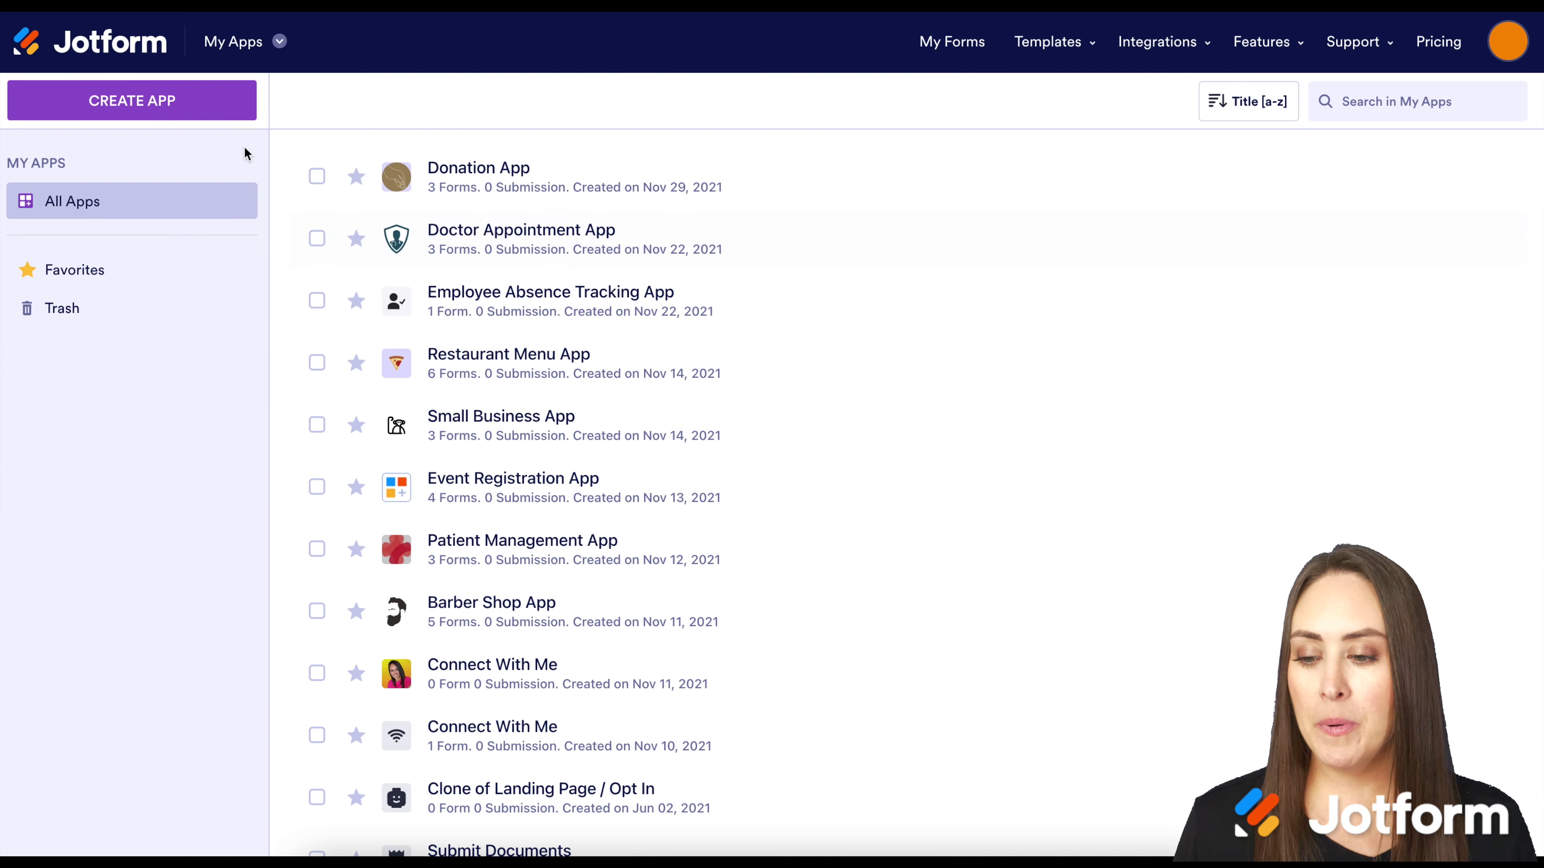
left_click(183, 100)
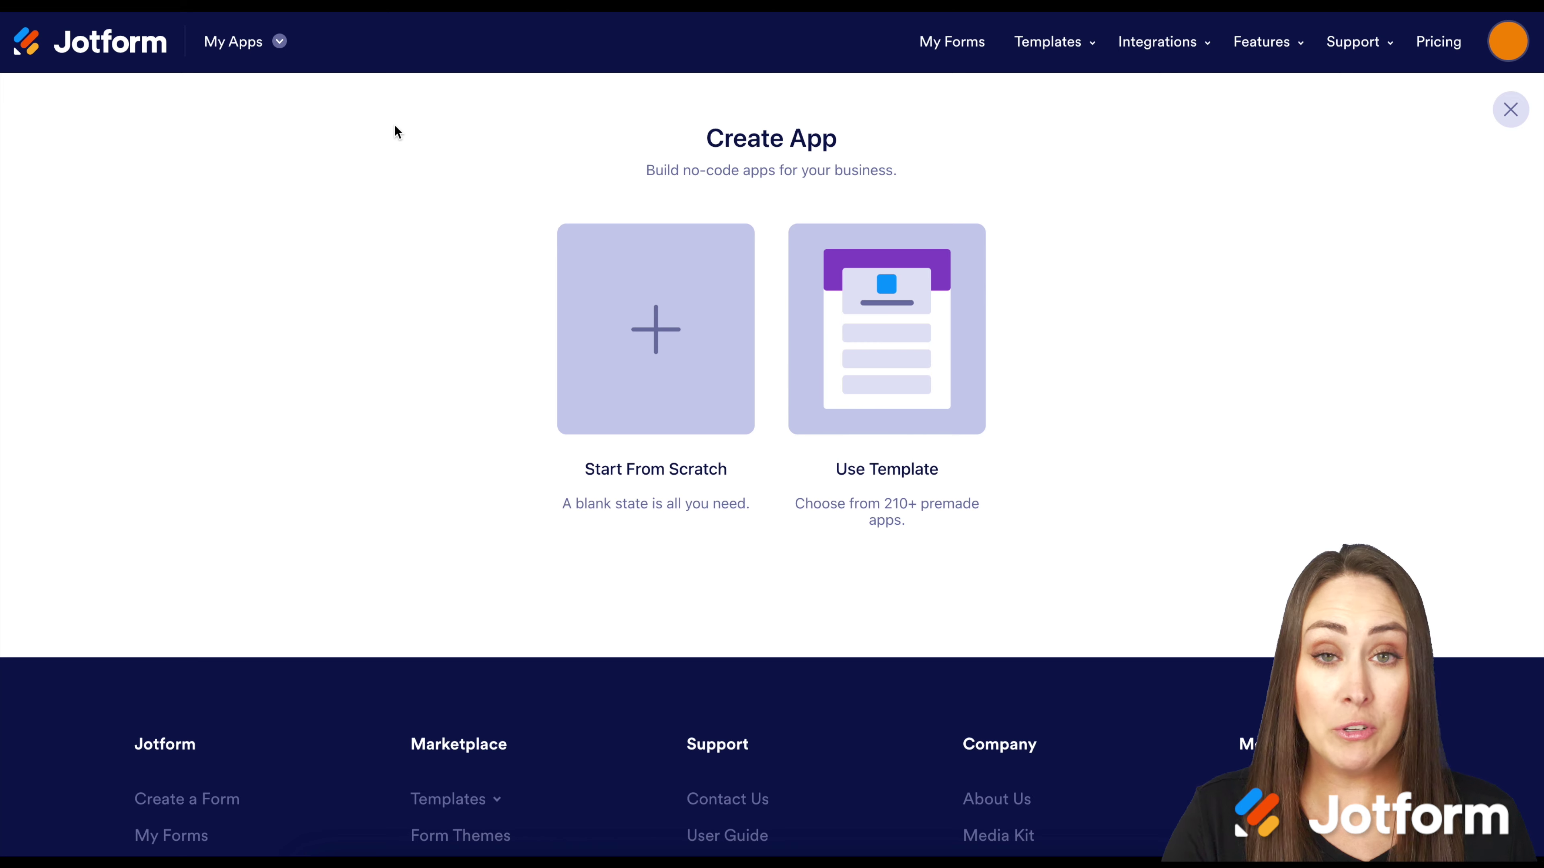
left_click(918, 344)
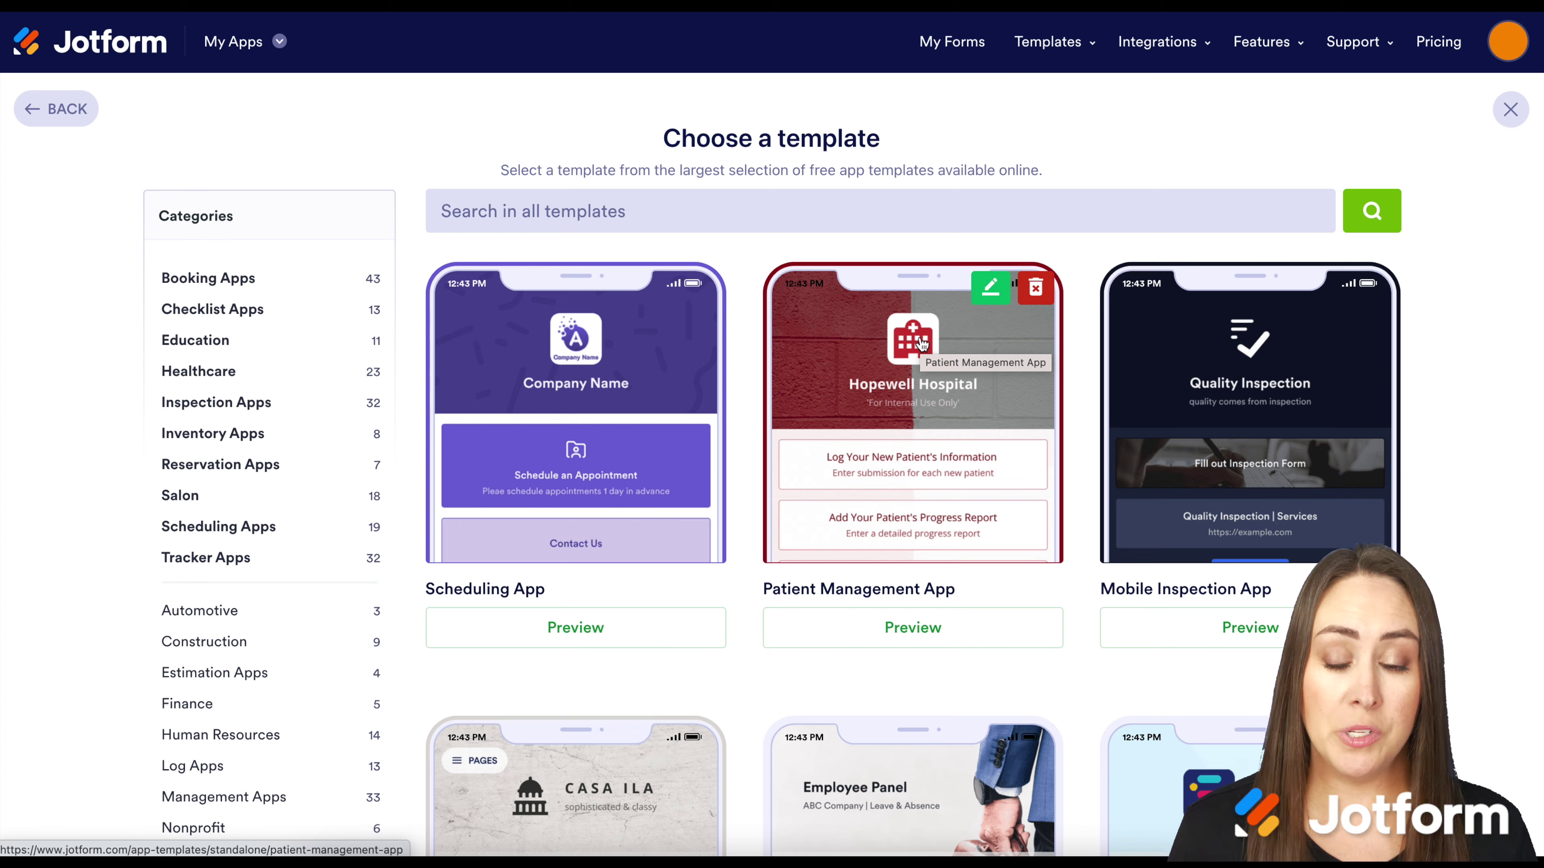
- Browse the gallery of app templates and the list of template categories
scroll(920, 344, "down", 20)
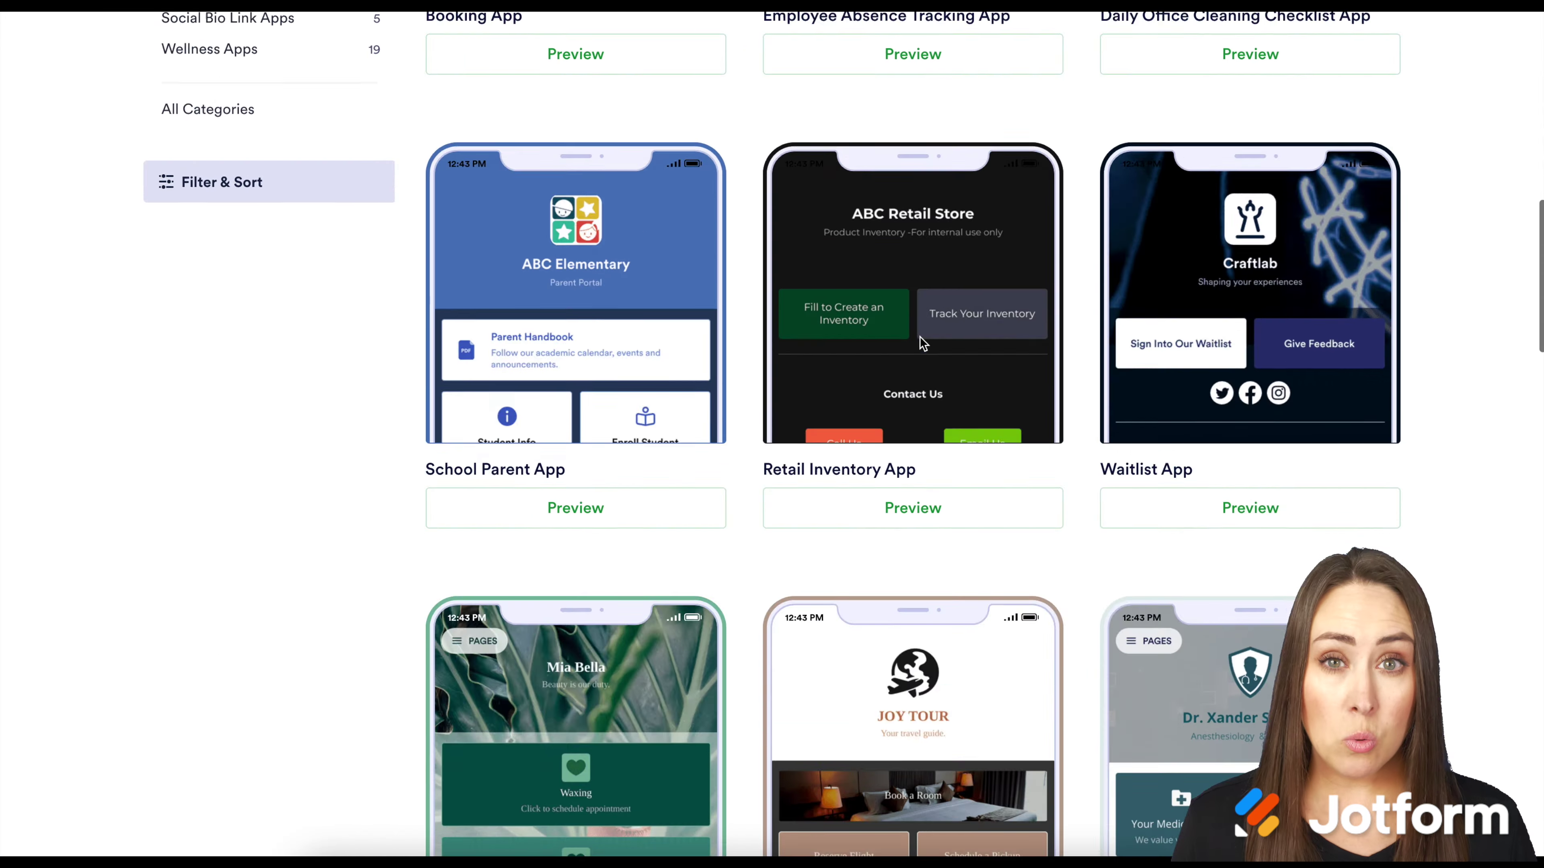
scroll(921, 343, "down", 6)
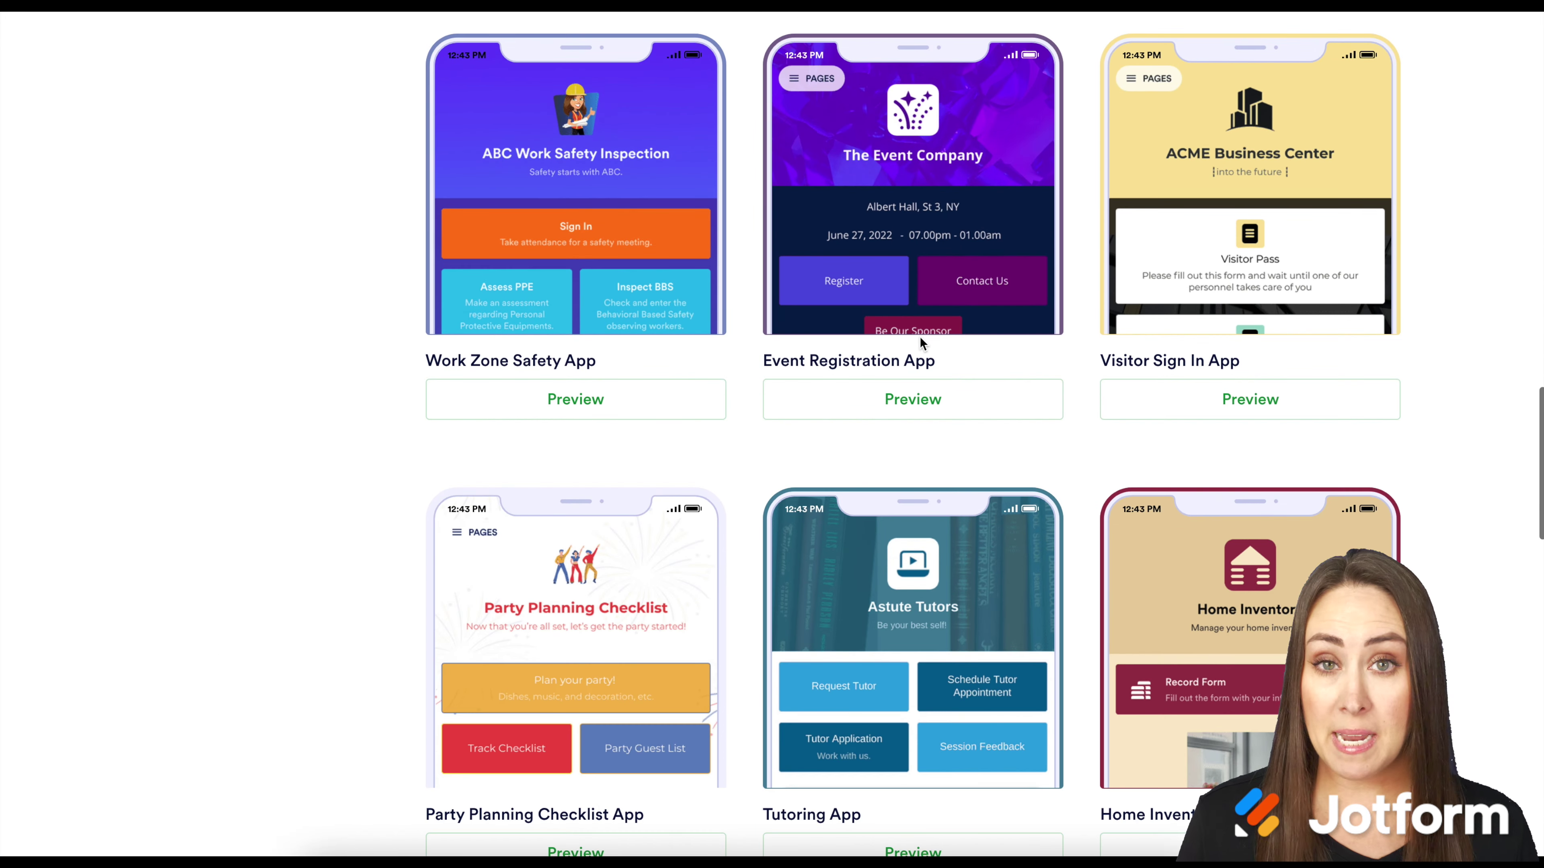
scroll(919, 336, "up", 10)
scroll(919, 337, "up", 15)
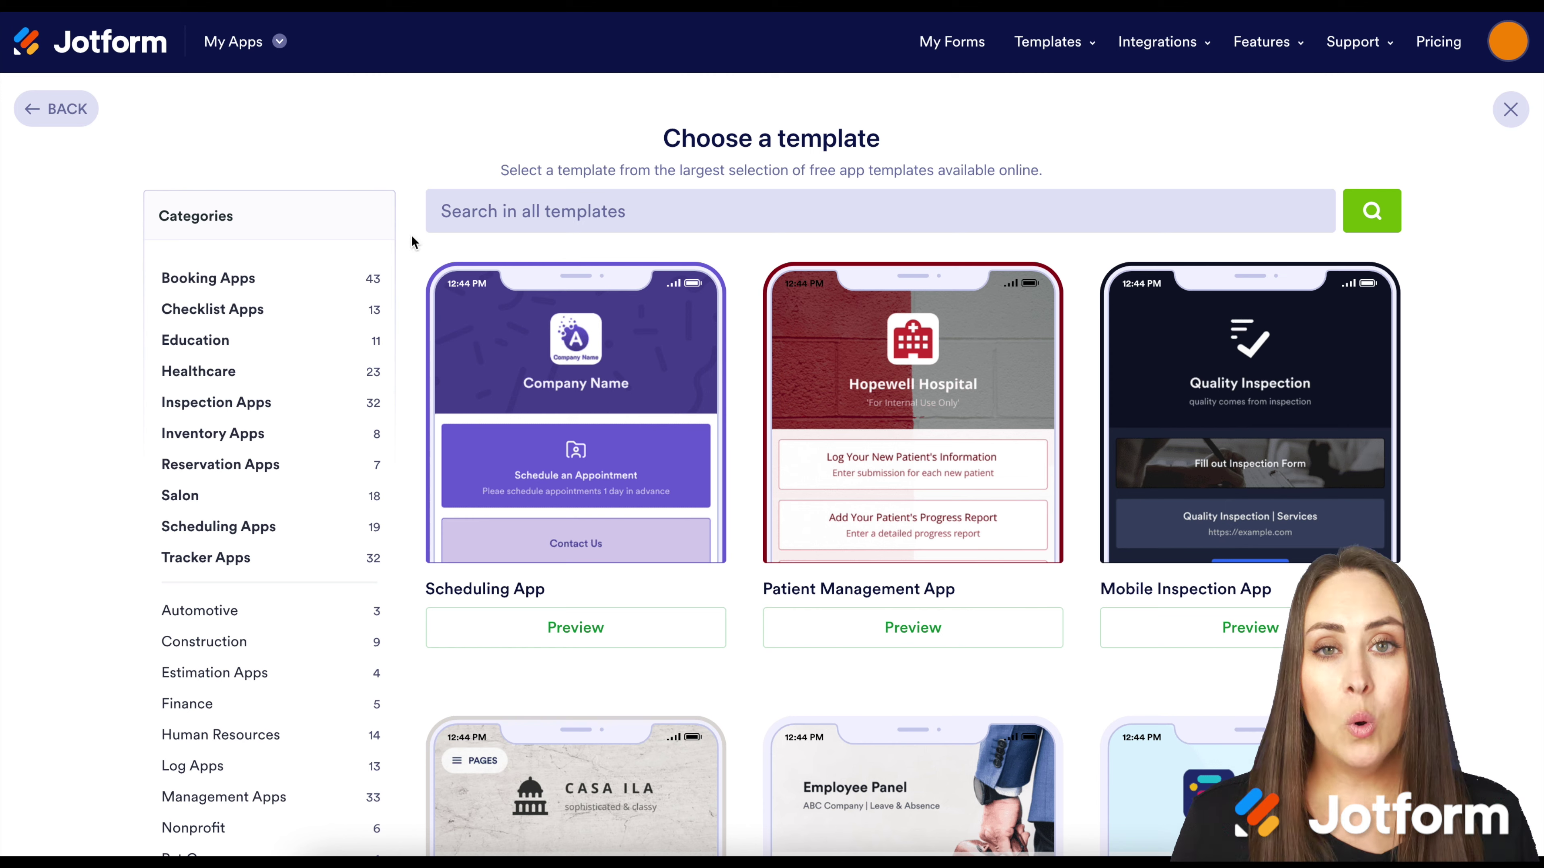
left_click(316, 403)
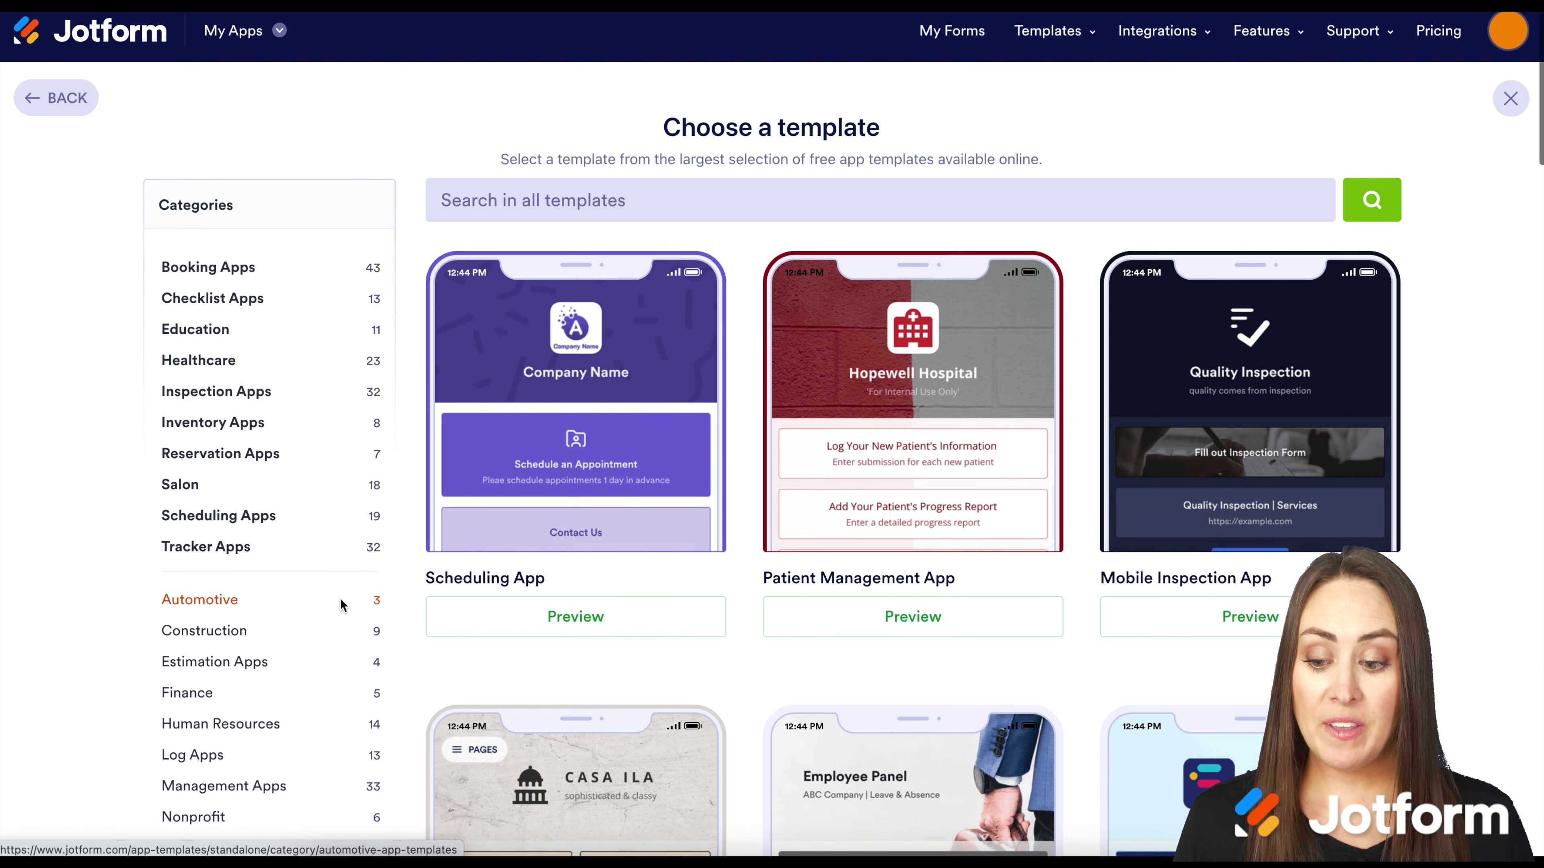
scroll(341, 603, "down", 5)
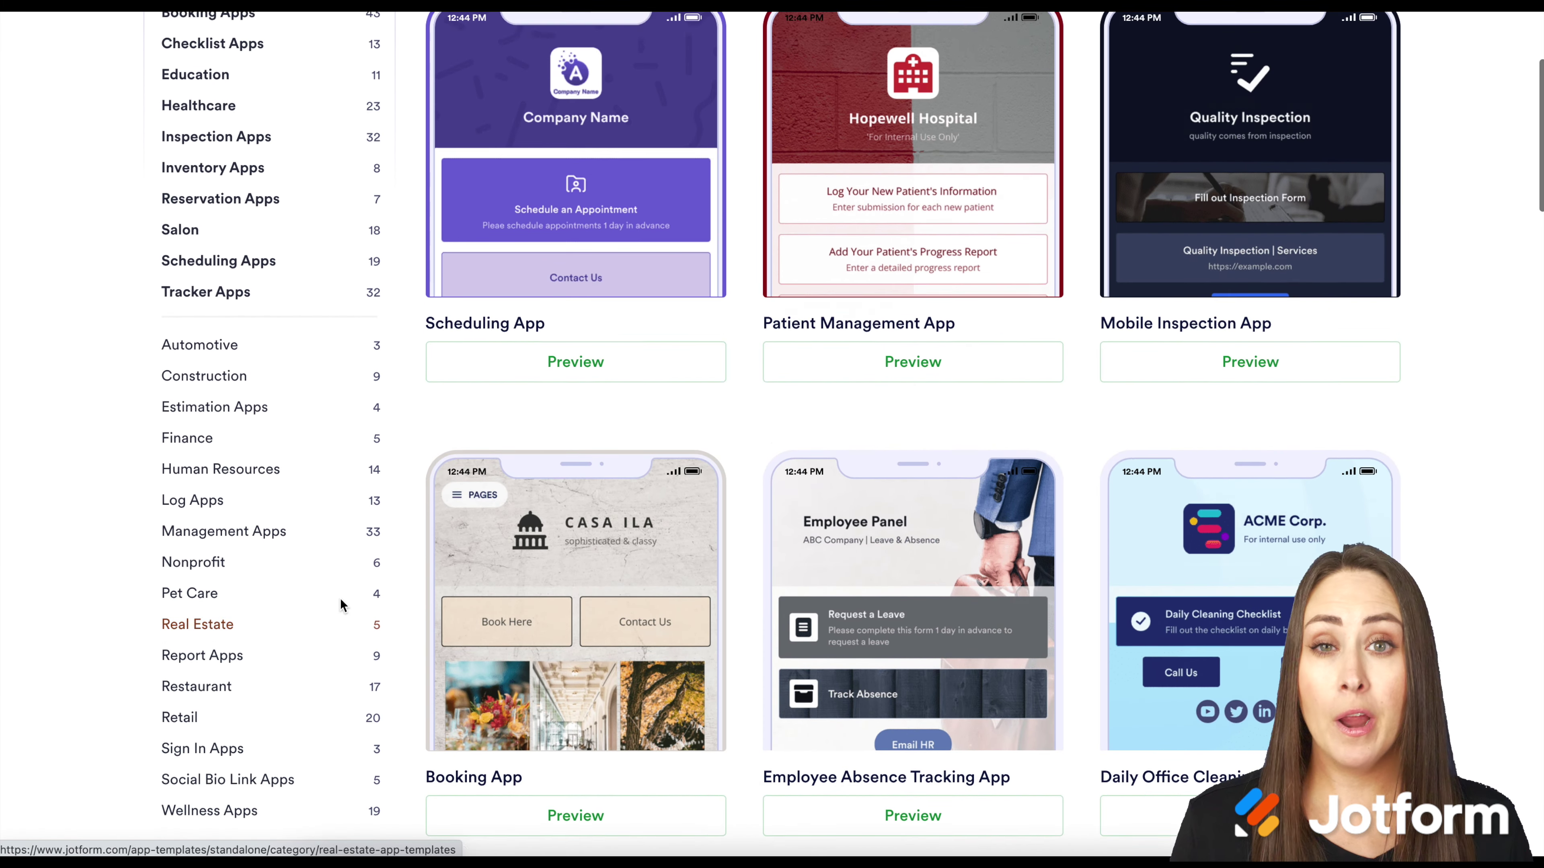
scroll(341, 603, "up", 5)
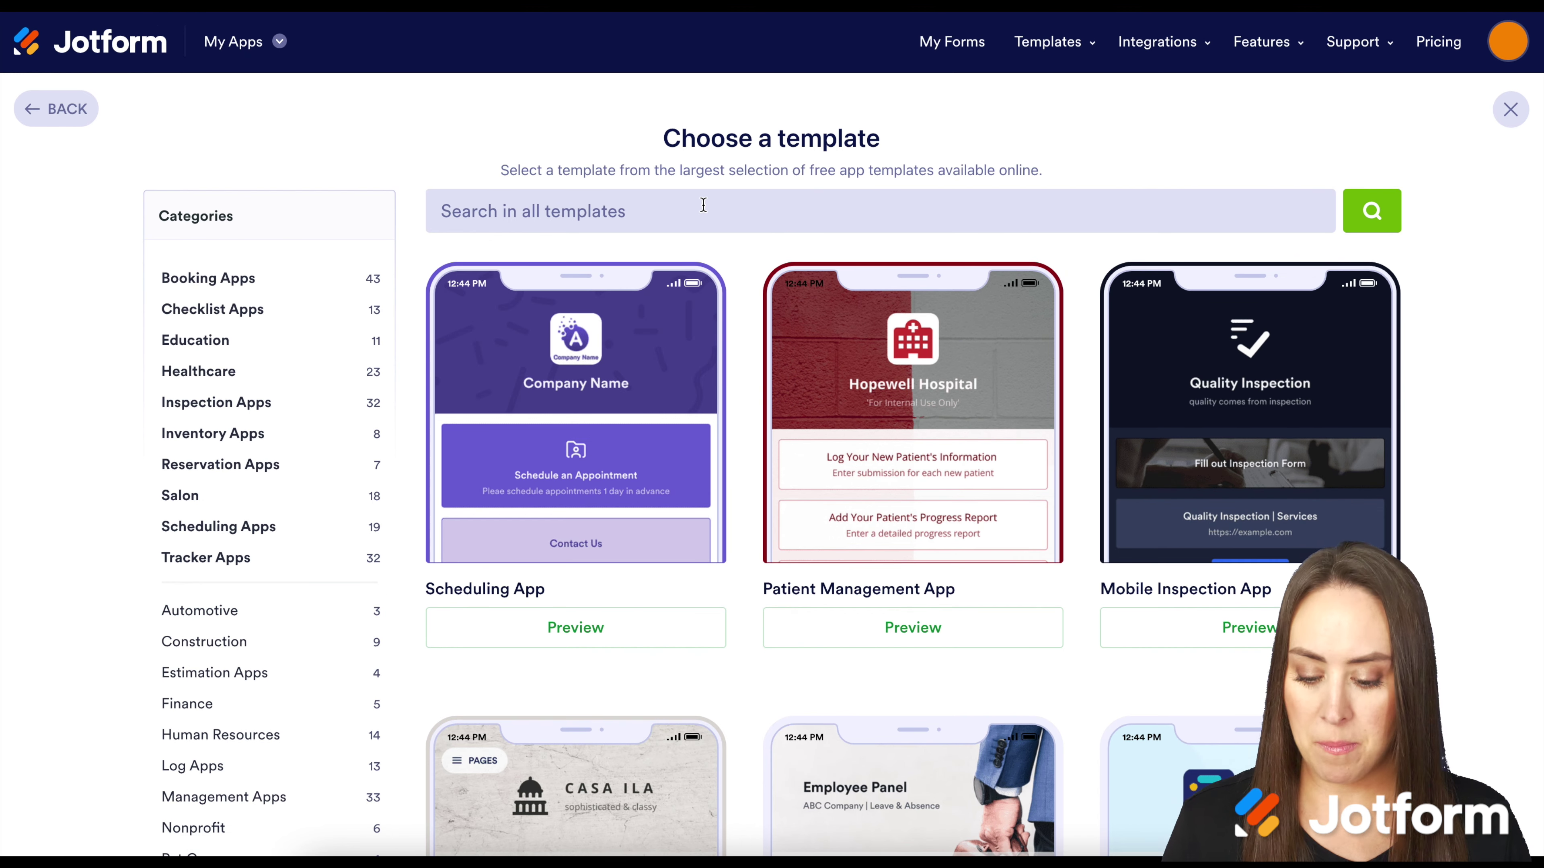
- Search all app templates for "school"
left_click(703, 205)
type("school")
key("Return")
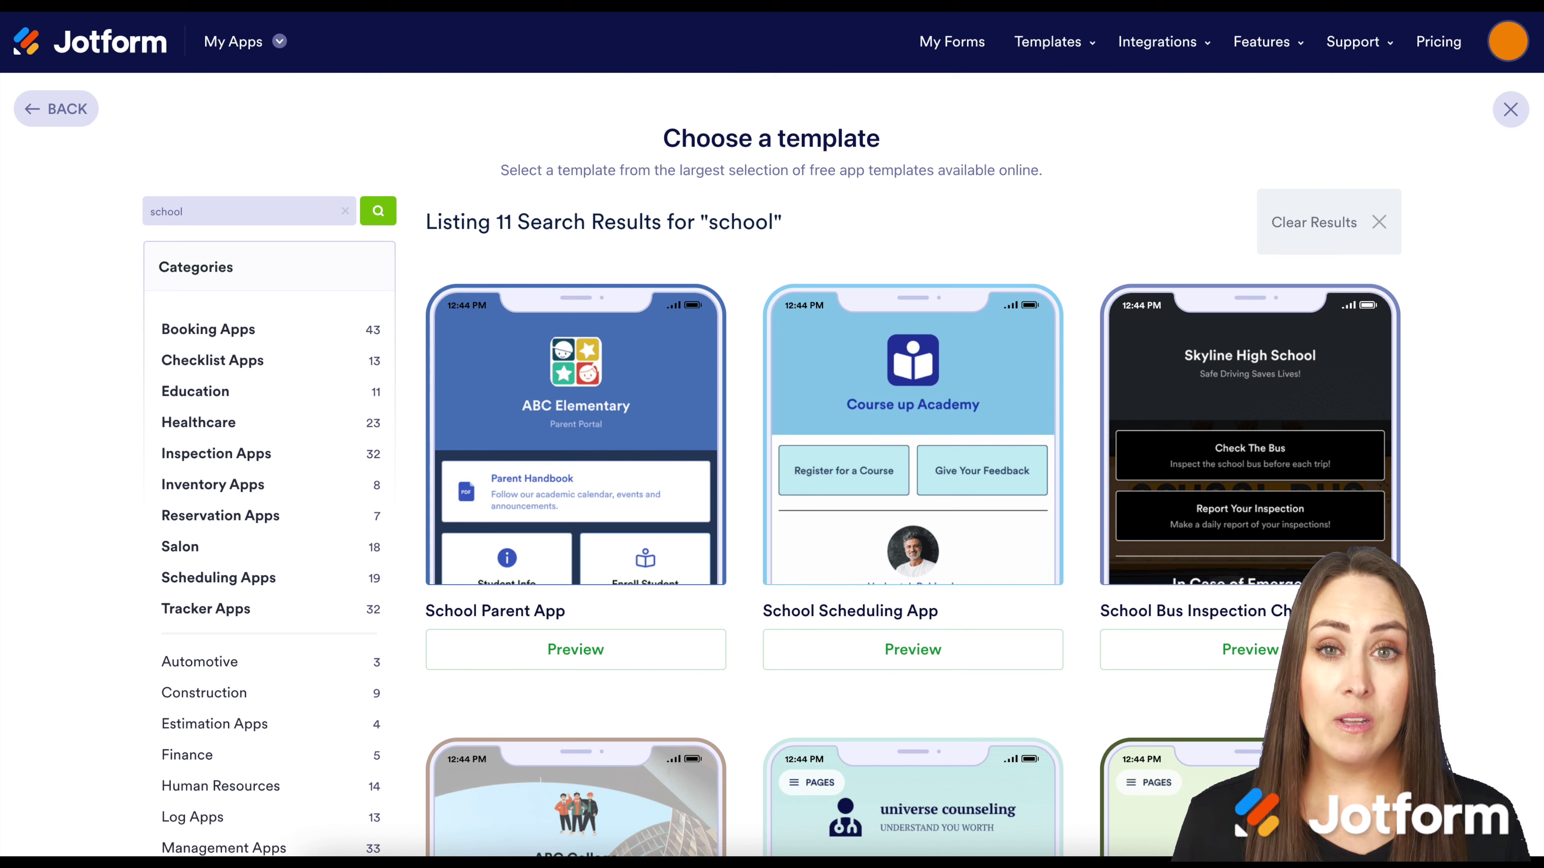
- Look through the matching templates, preview School Parent App and use it as the template for the new app
mouse_move(765, 410)
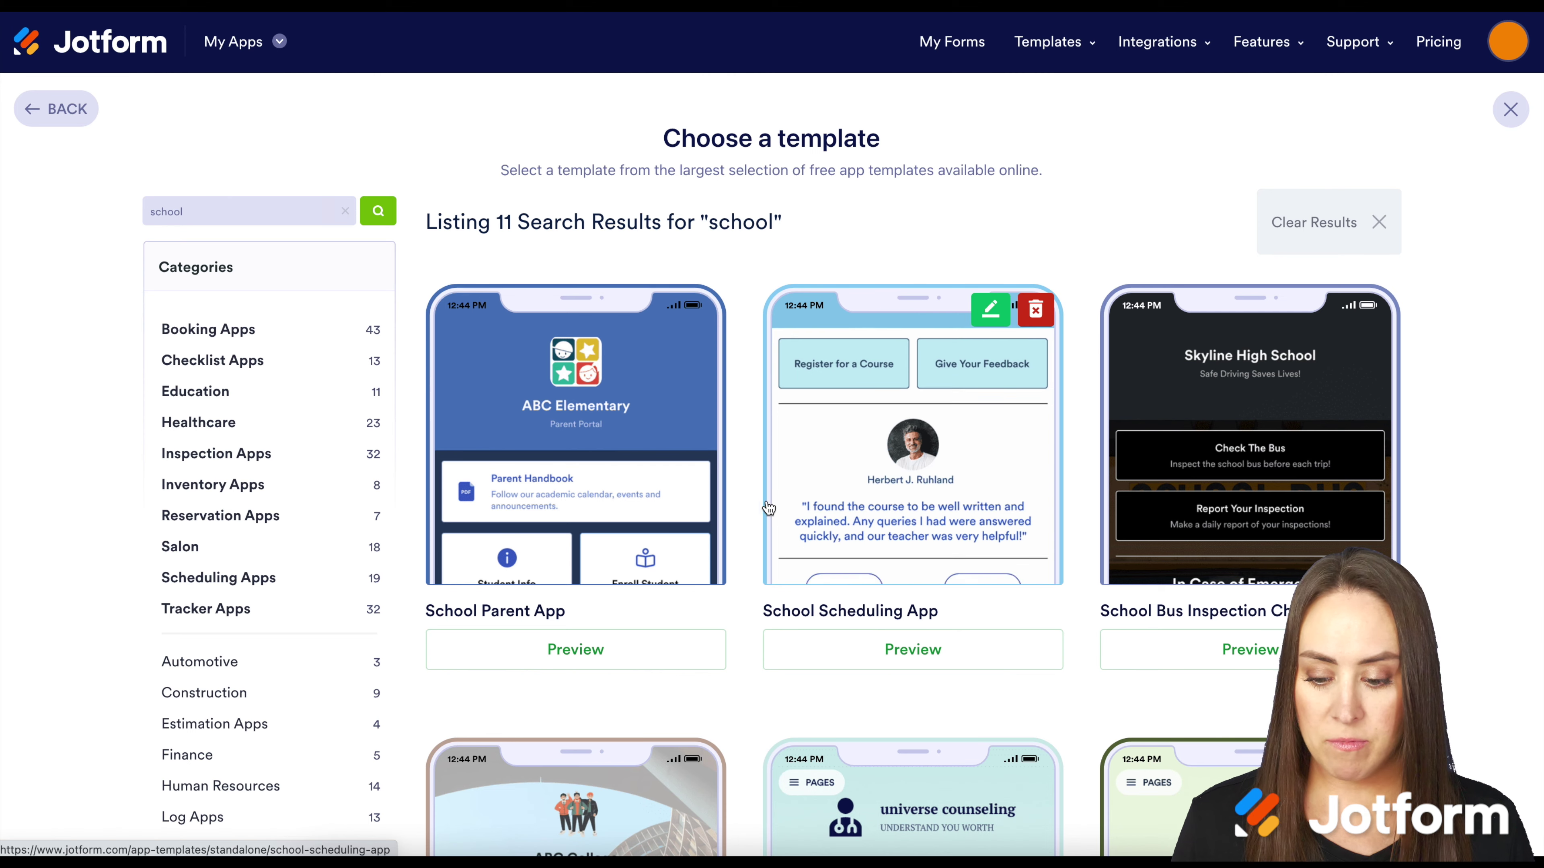
scroll(752, 564, "down", 6)
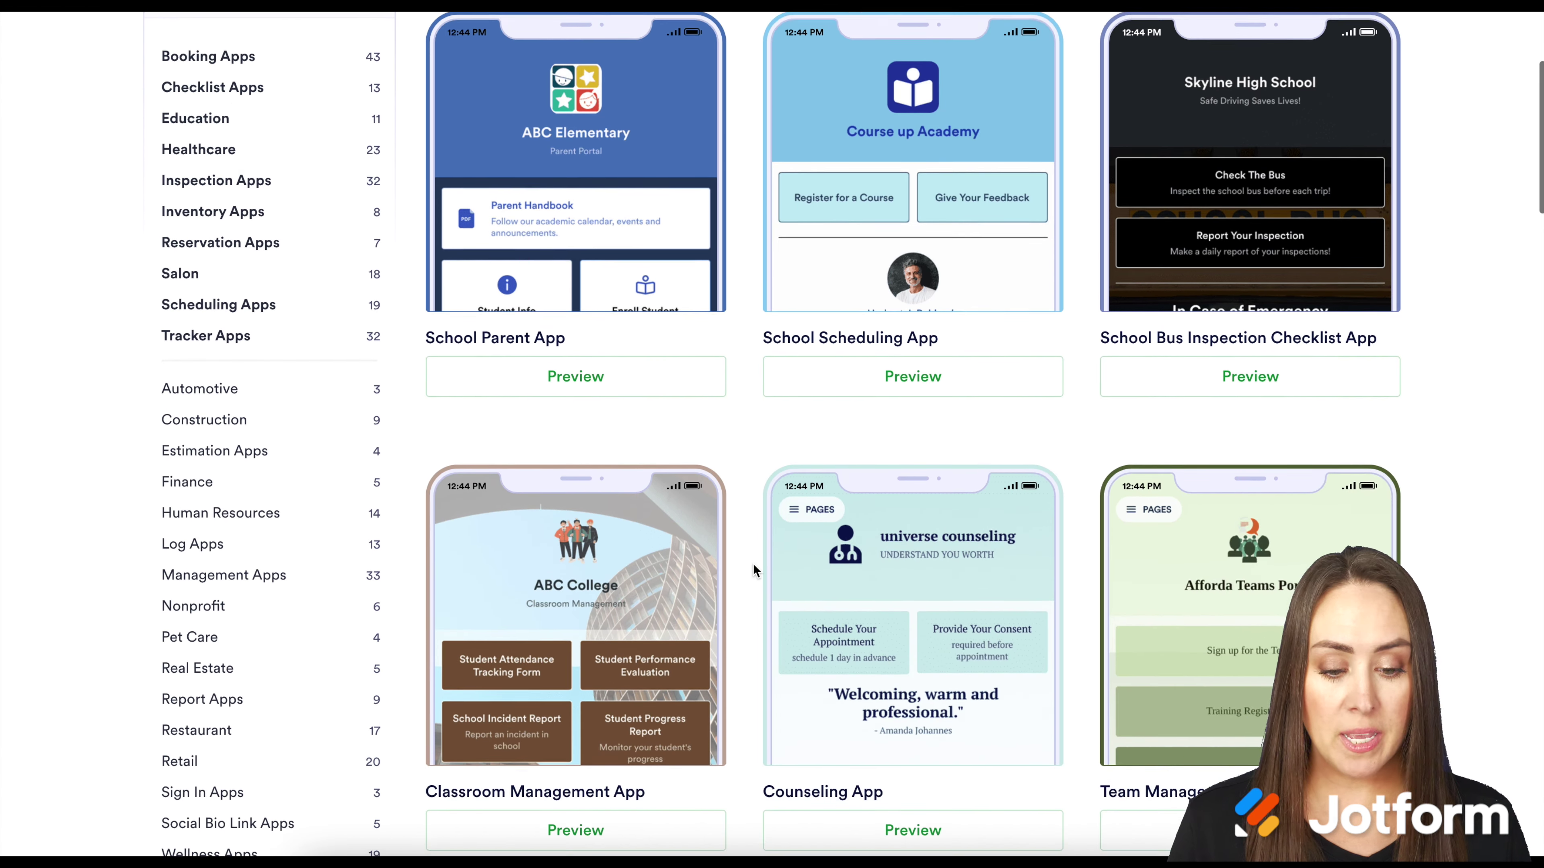
scroll(753, 564, "down", 4)
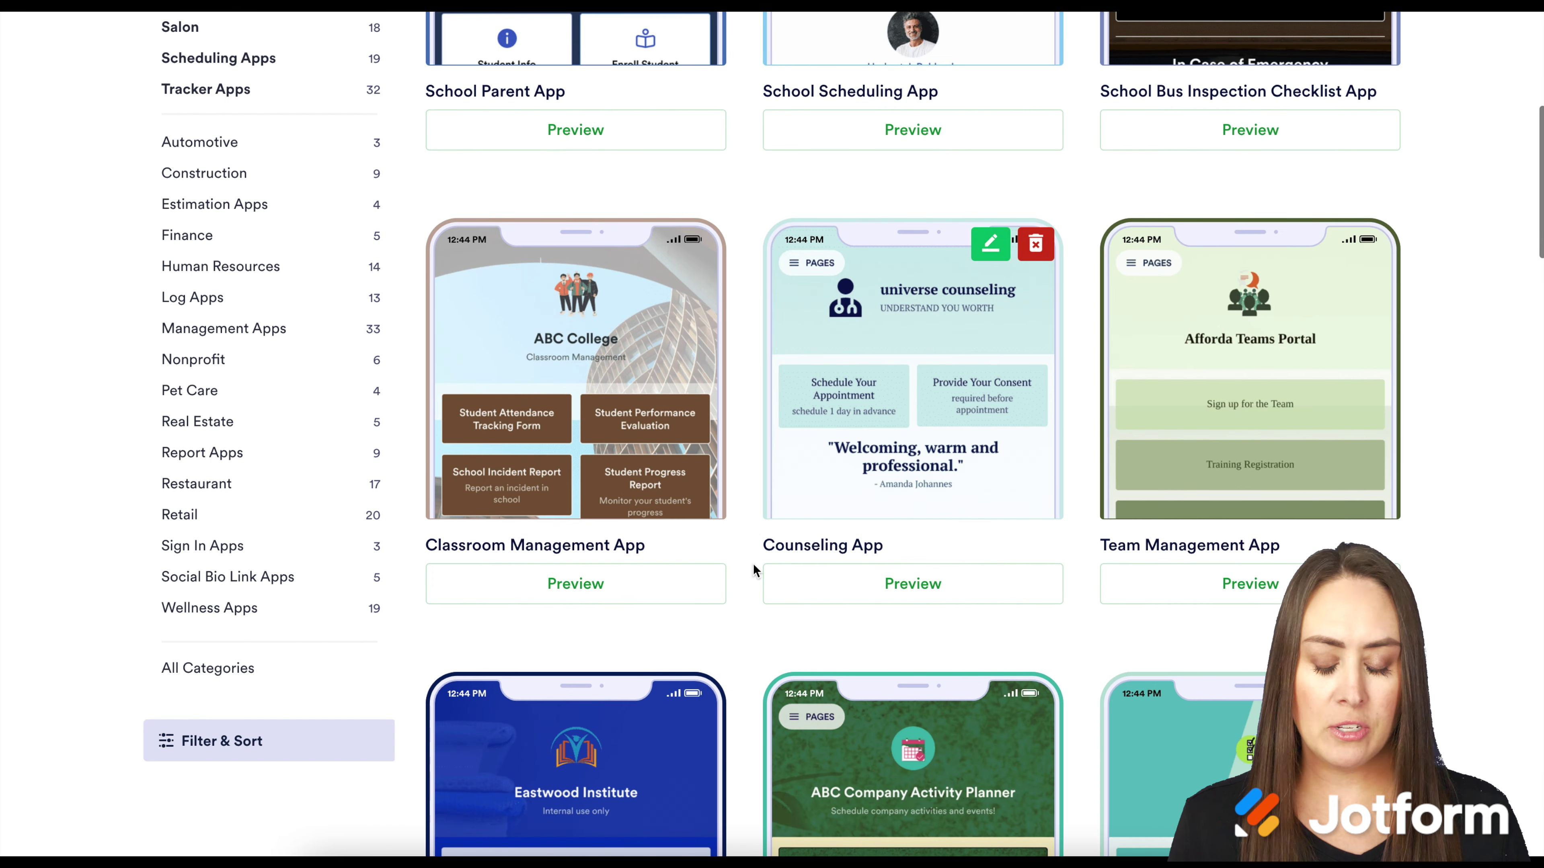
scroll(753, 563, "down", 9)
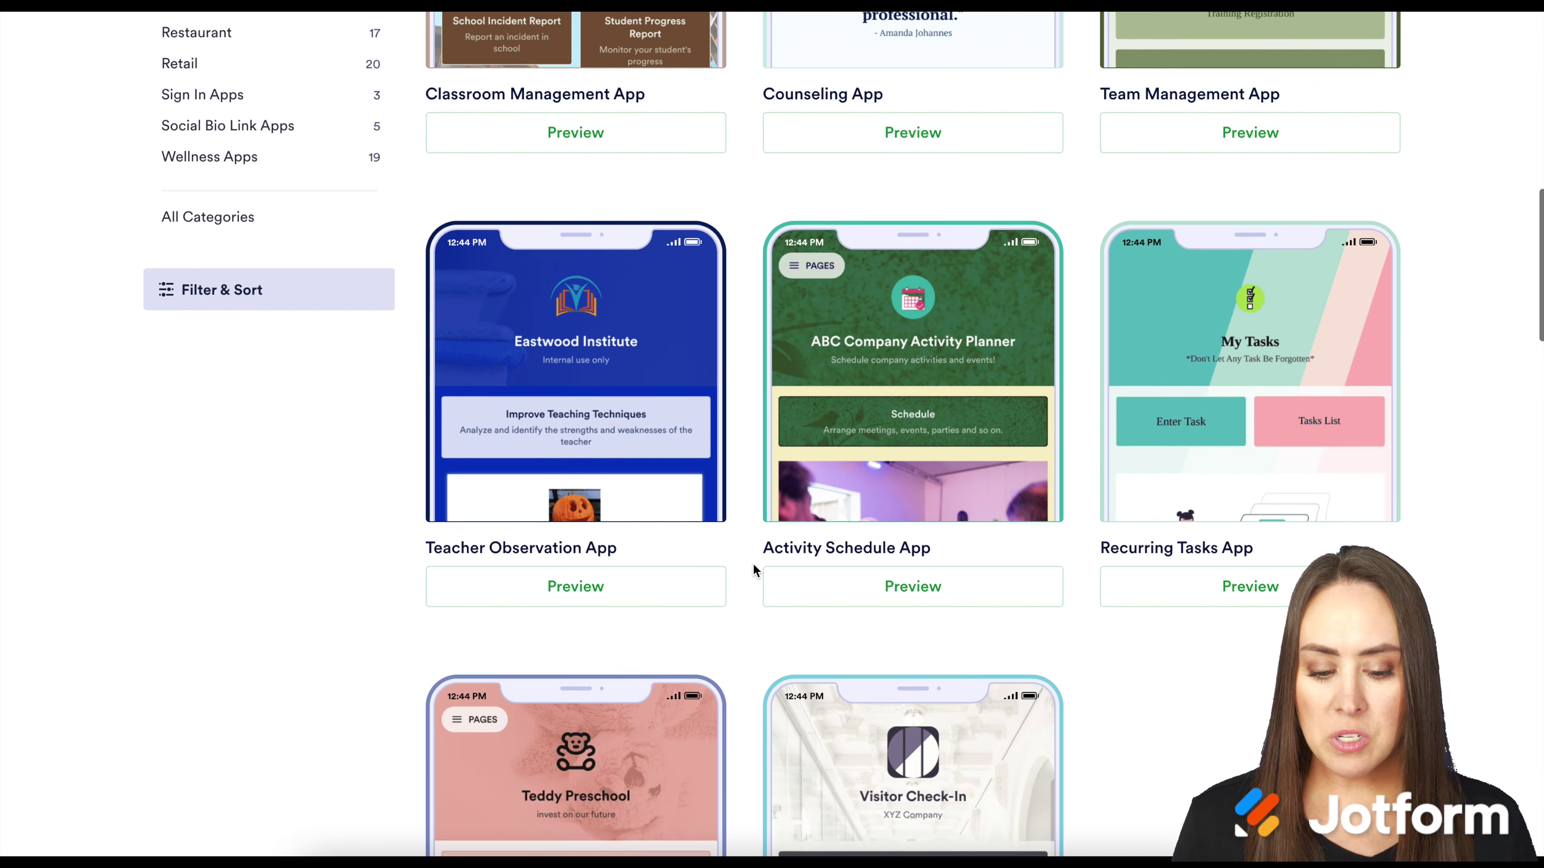
scroll(752, 563, "down", 1)
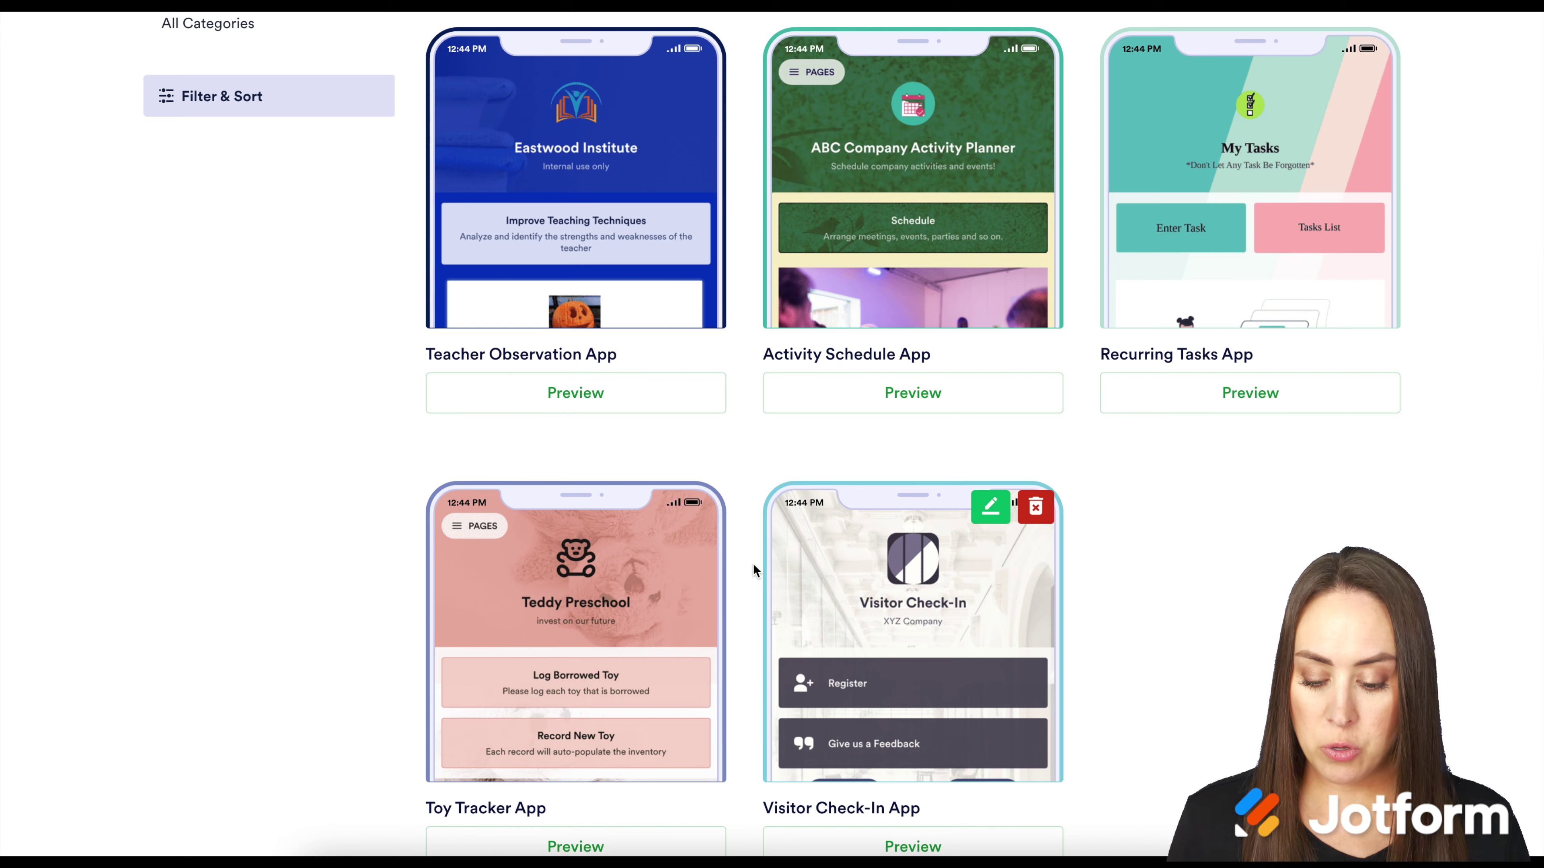
scroll(753, 569, "up", 15)
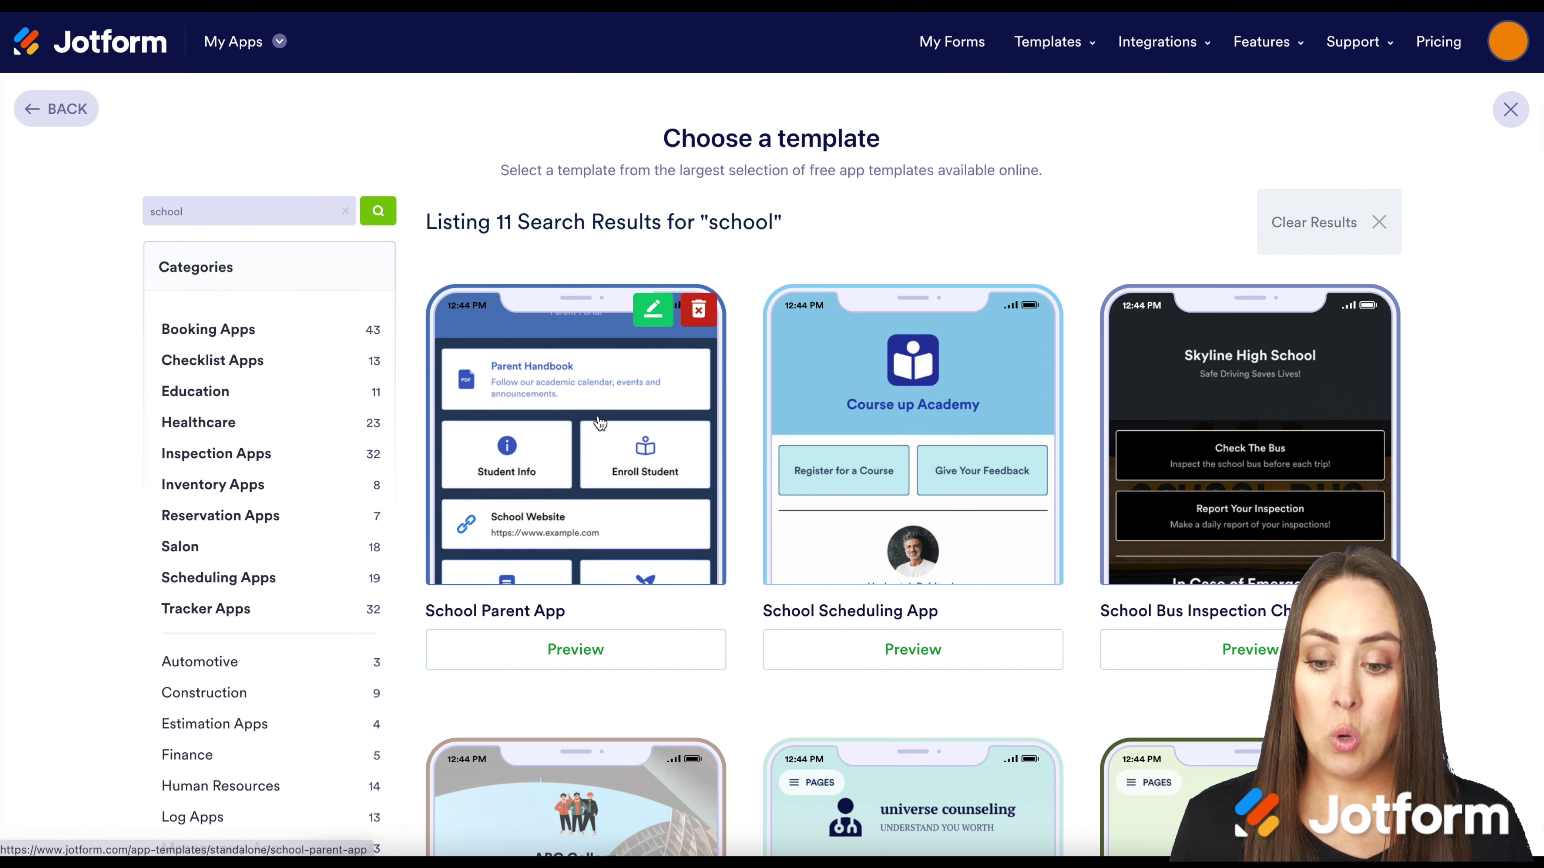
left_click(597, 415)
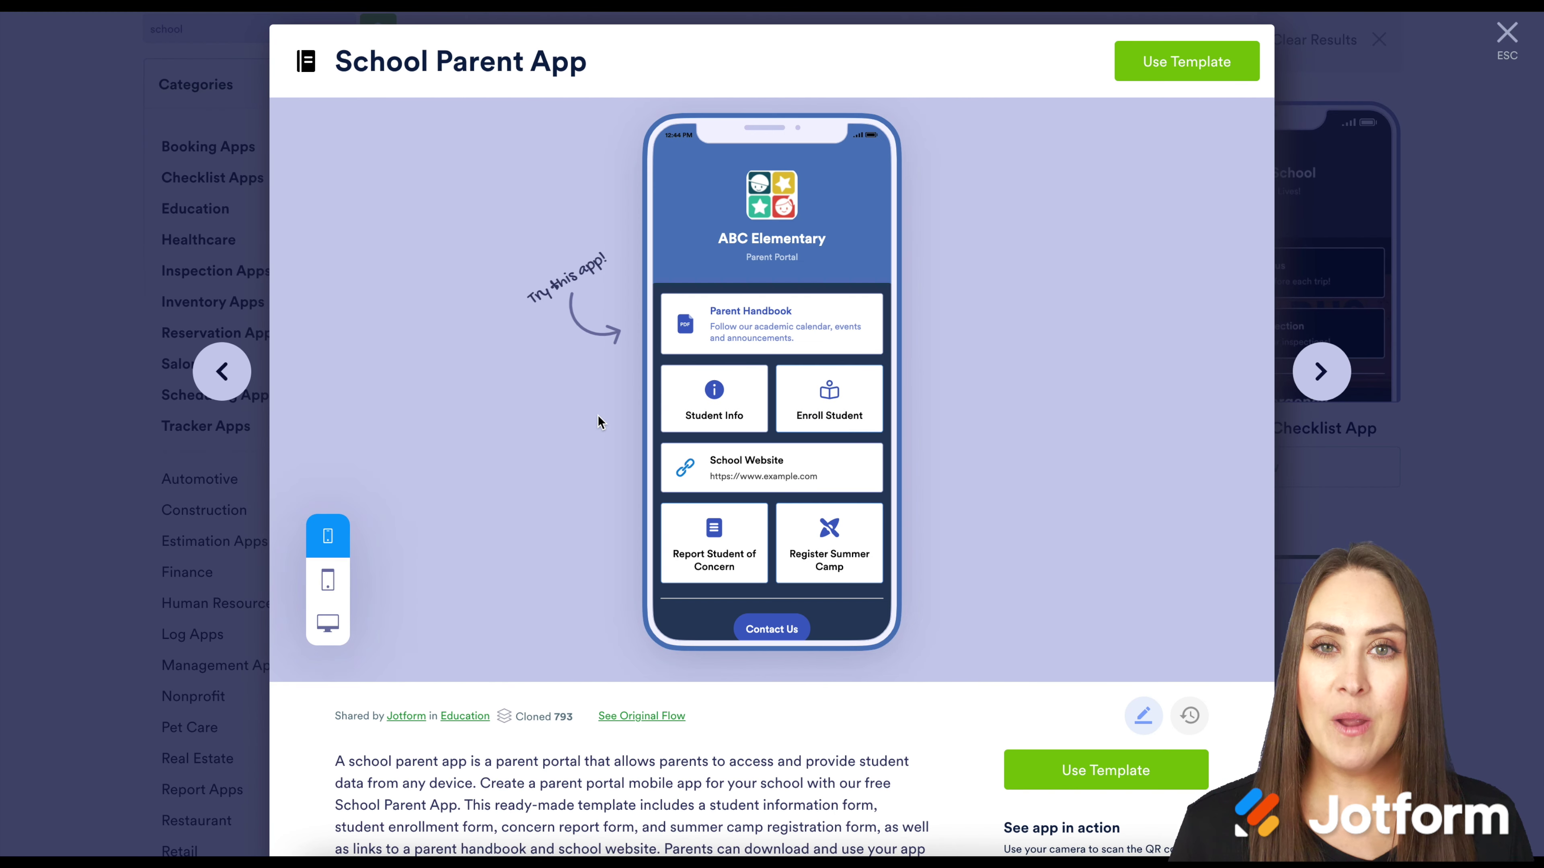
left_click(1200, 77)
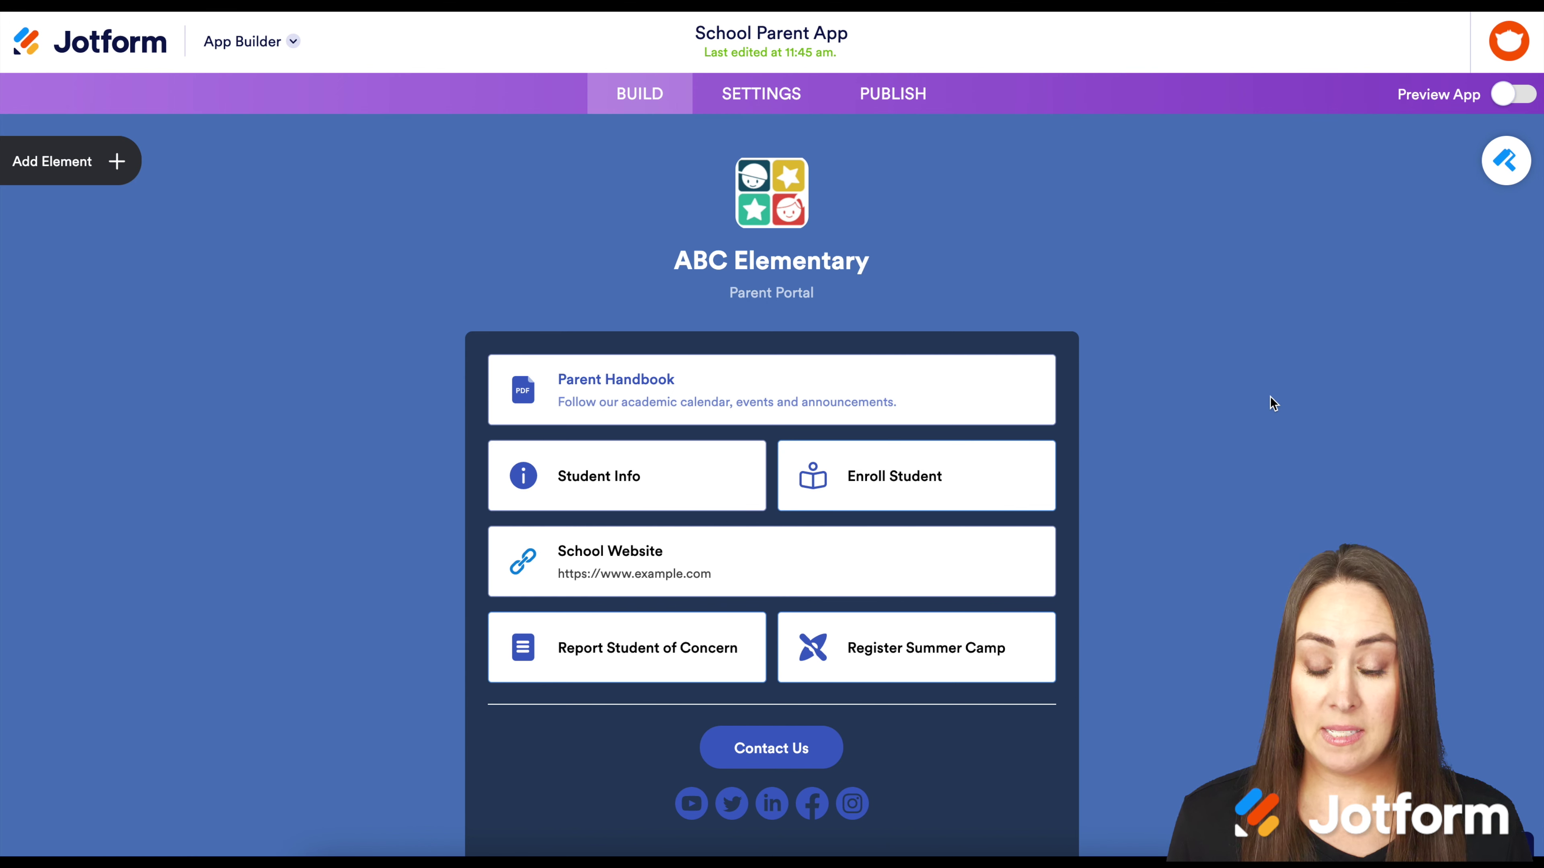
- Review the properties of the Parent Handbook document, the Student Info and Enroll Student forms, and the School Website link
scroll(1269, 397, "down", 3)
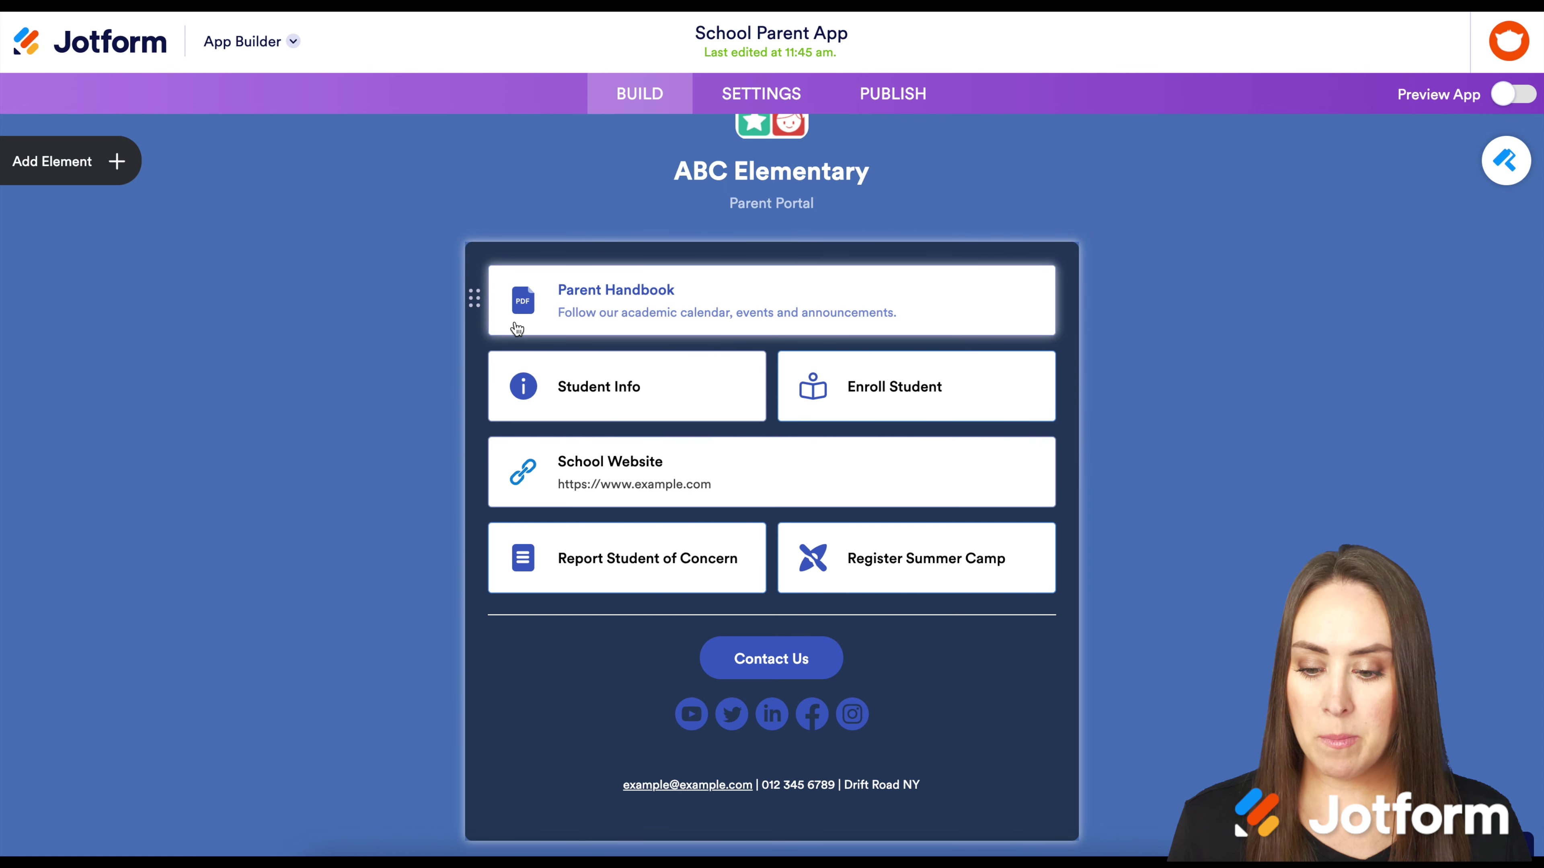
left_click(786, 294)
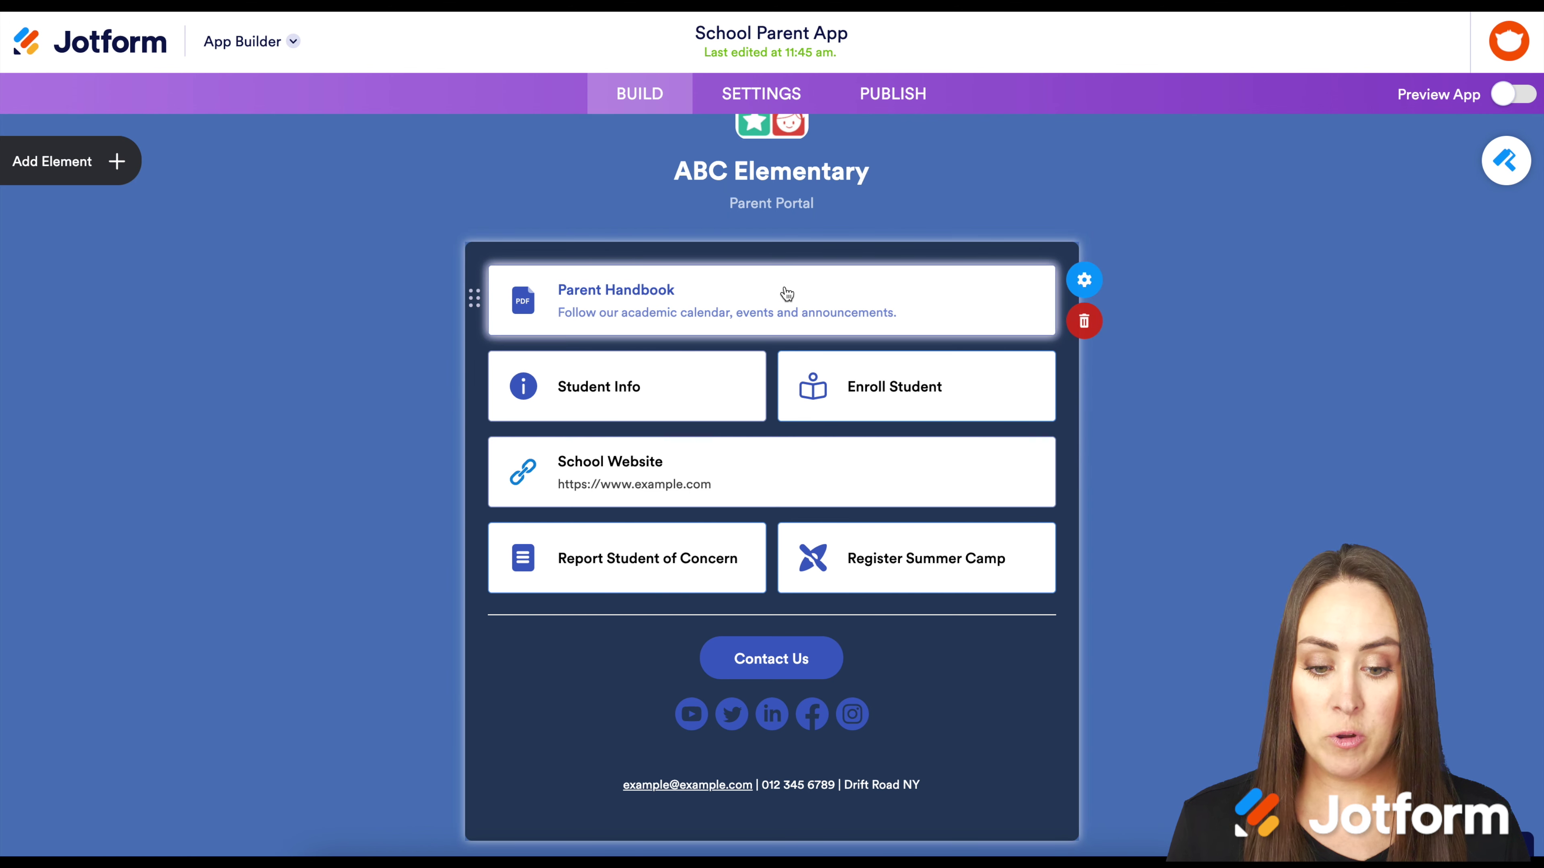
left_click(1087, 282)
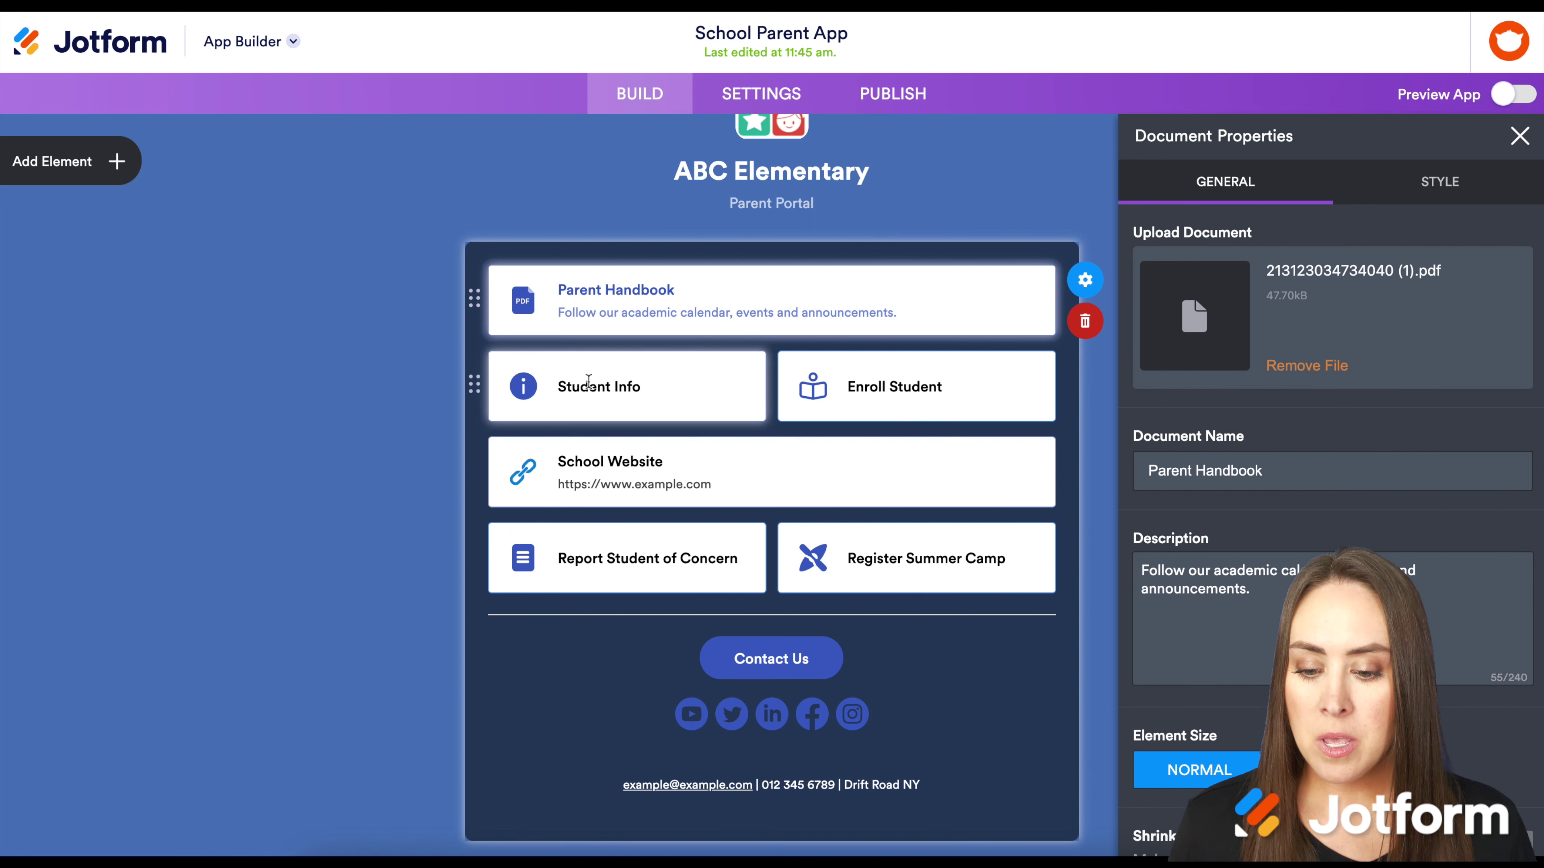
left_click(657, 379)
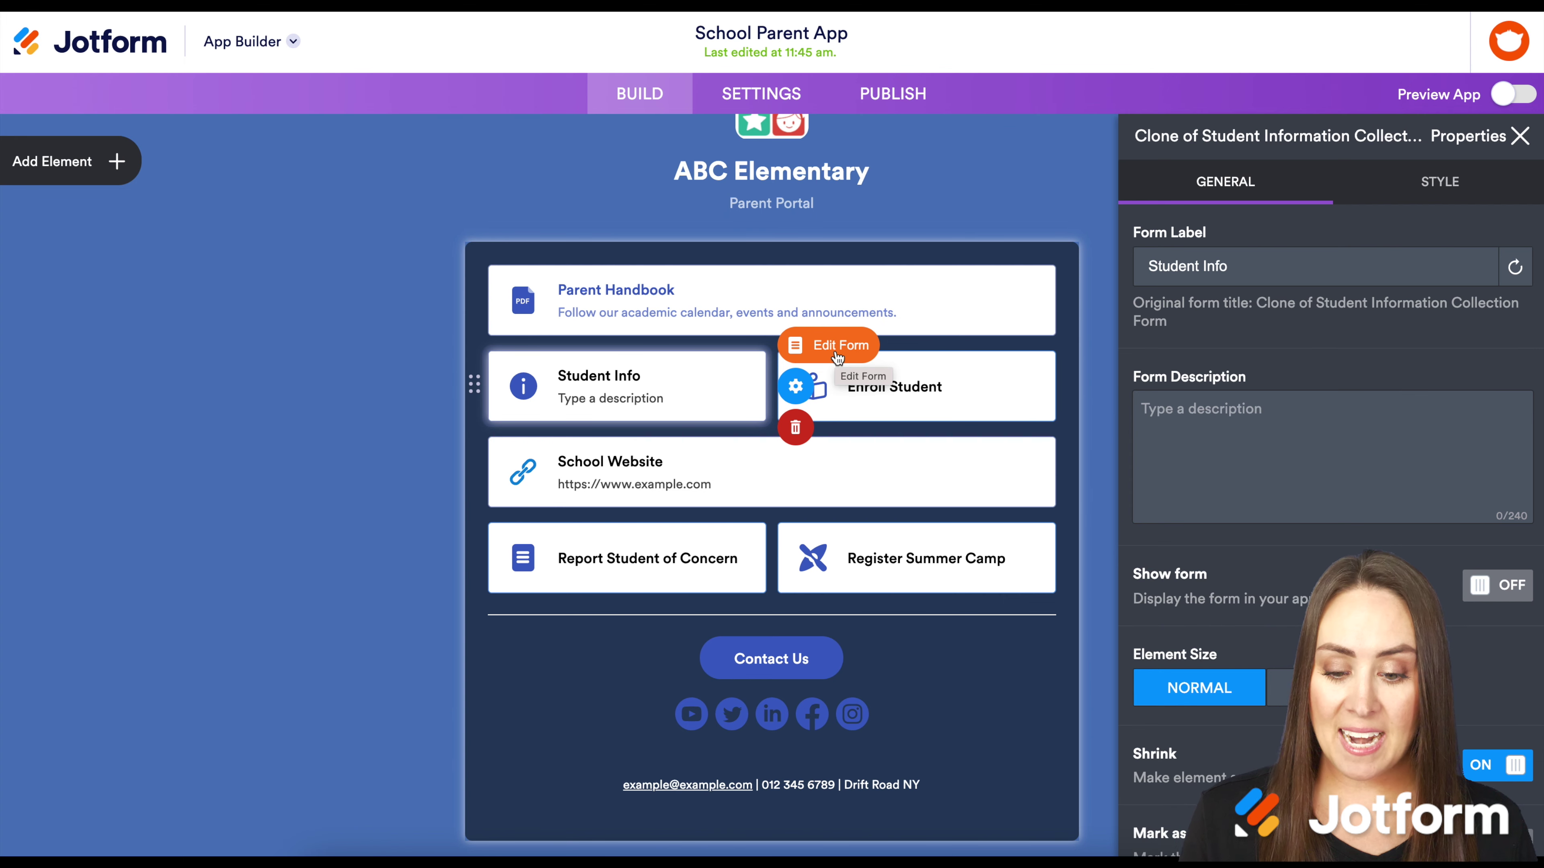
left_click(897, 389)
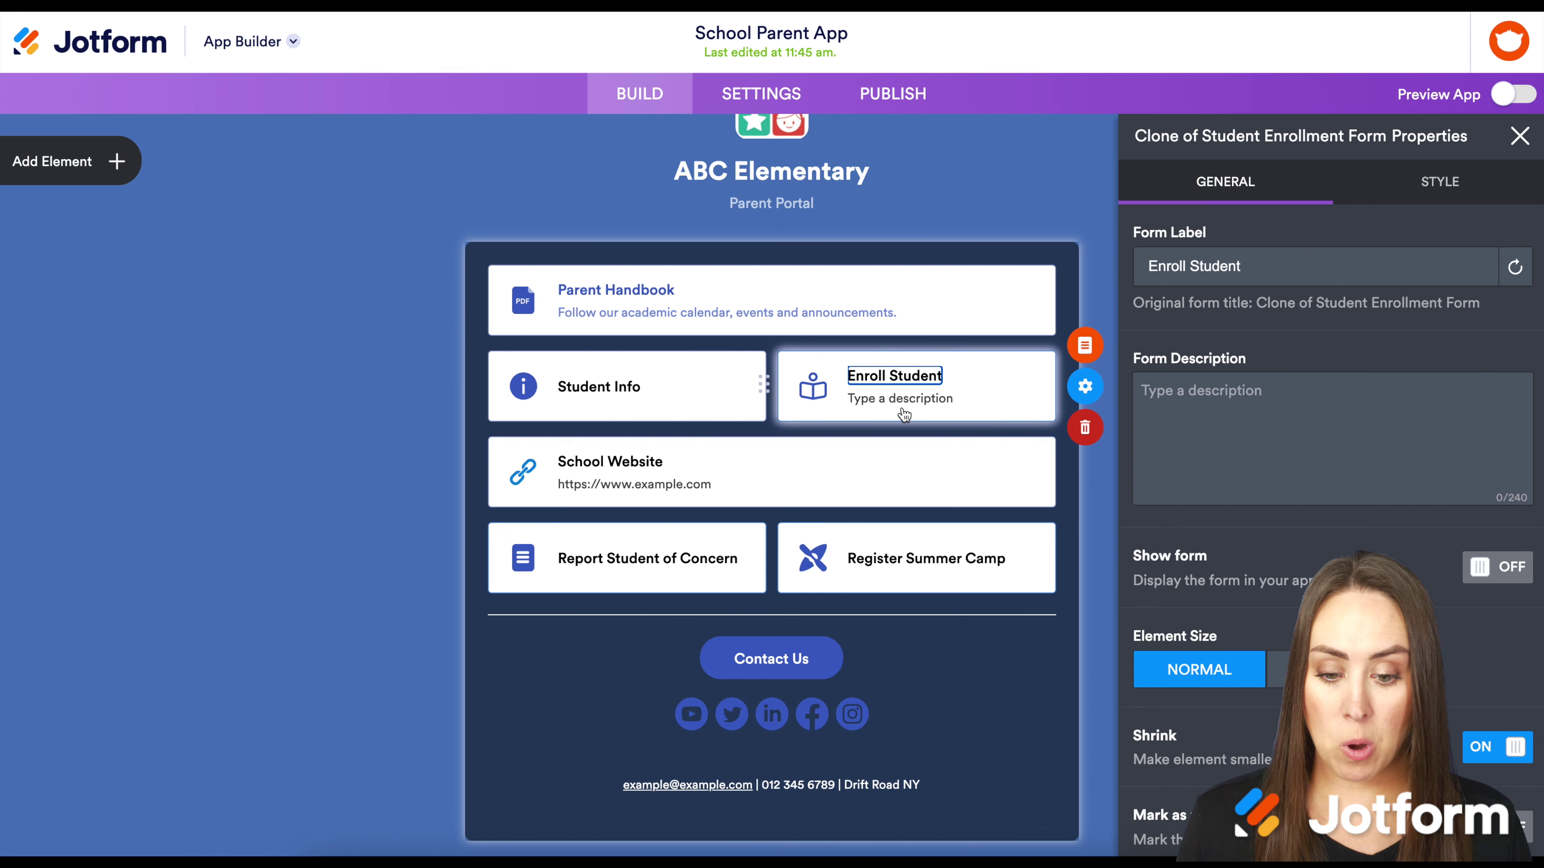
left_click(867, 484)
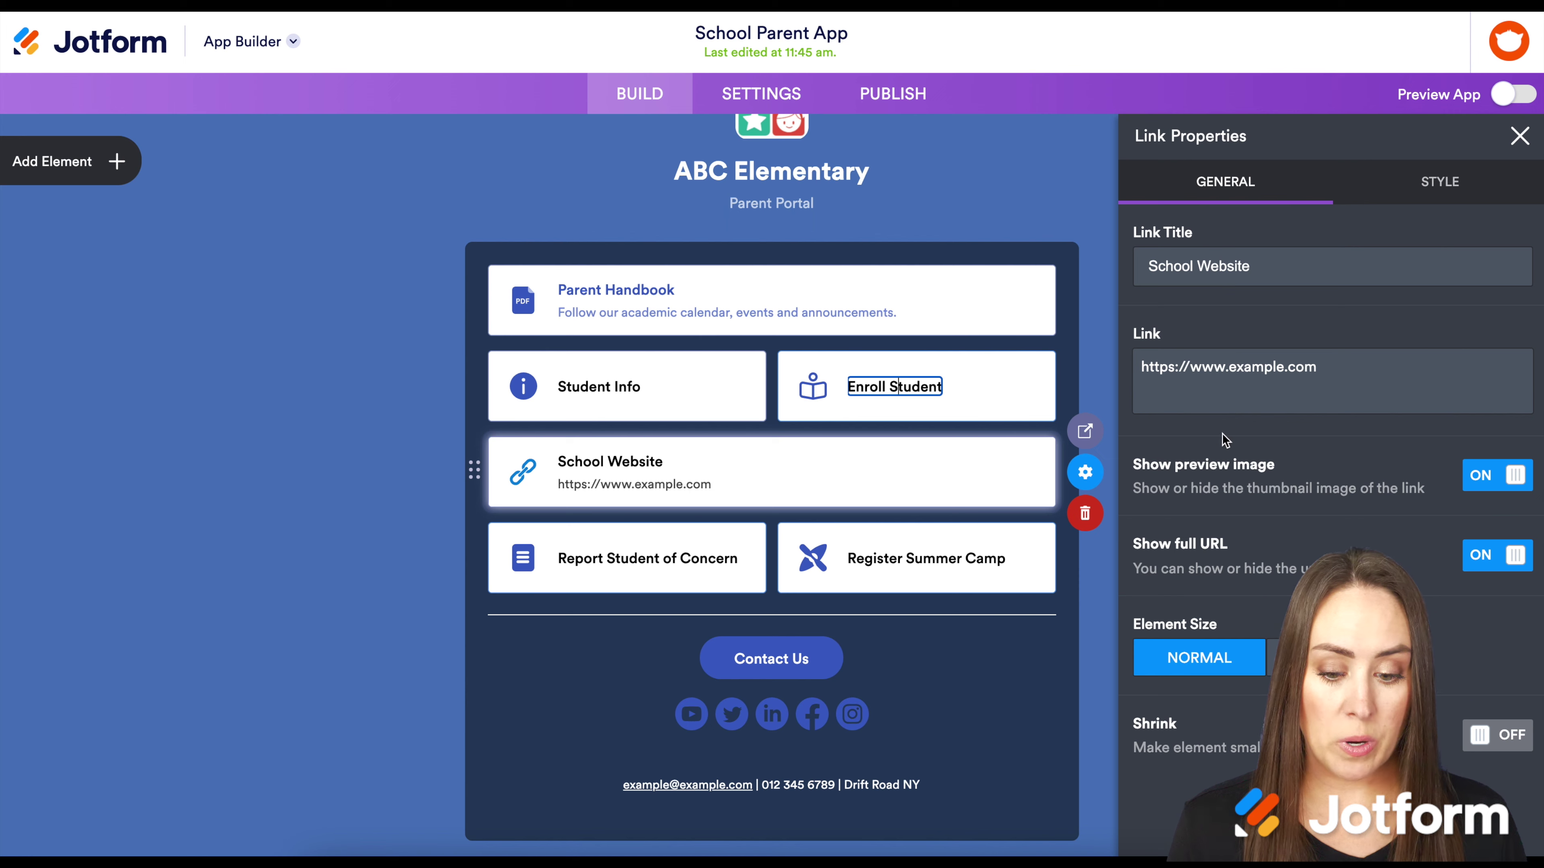
- Review the properties of the Report Student of Concern and Register Summer Camp forms, the Contact Us button and the social follow icons
left_click(584, 550)
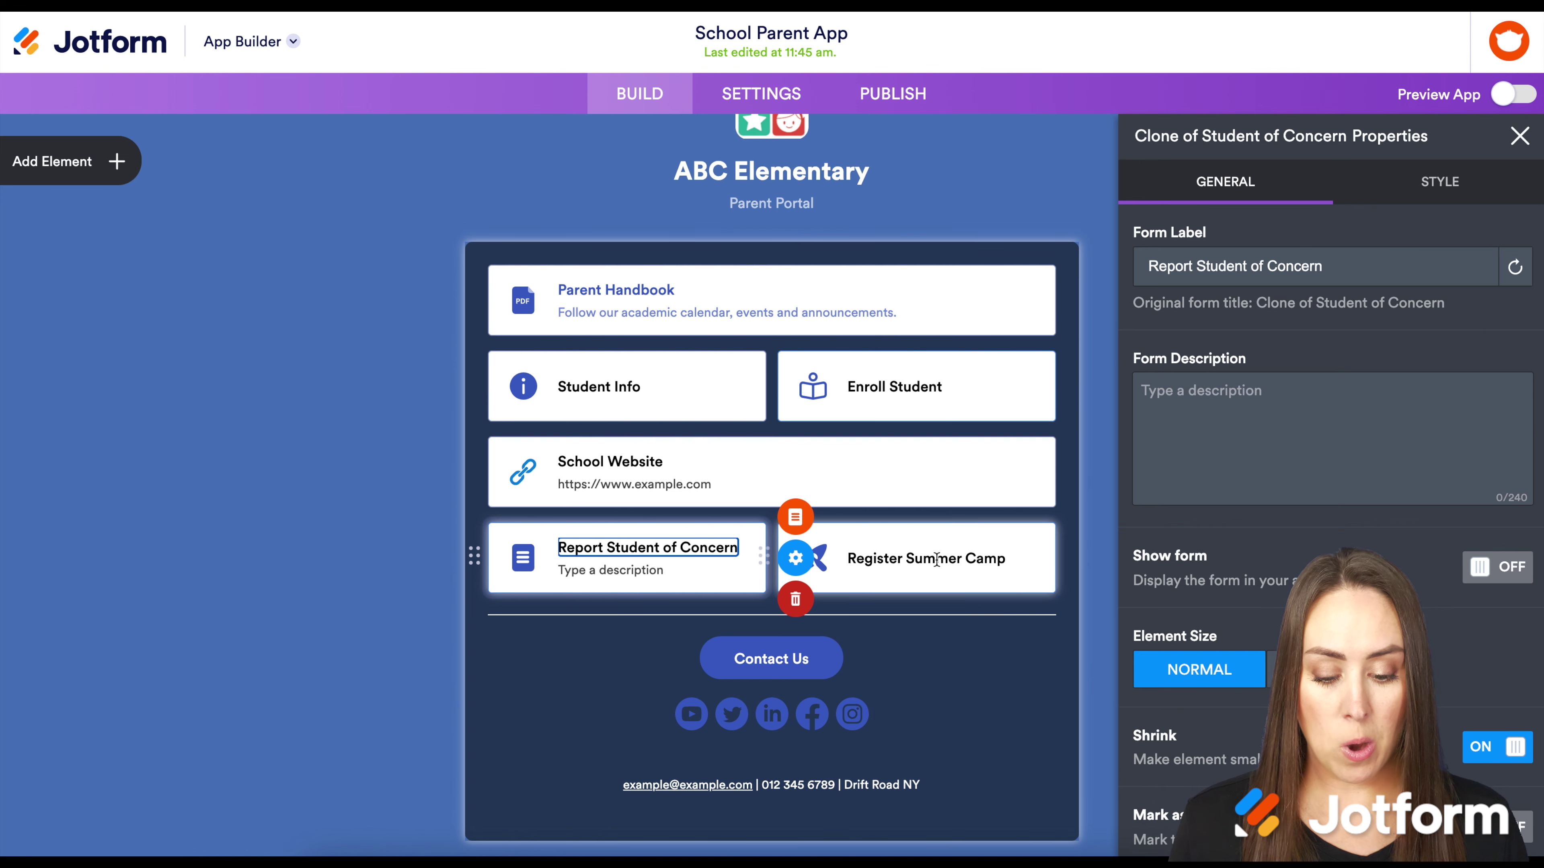
left_click(961, 587)
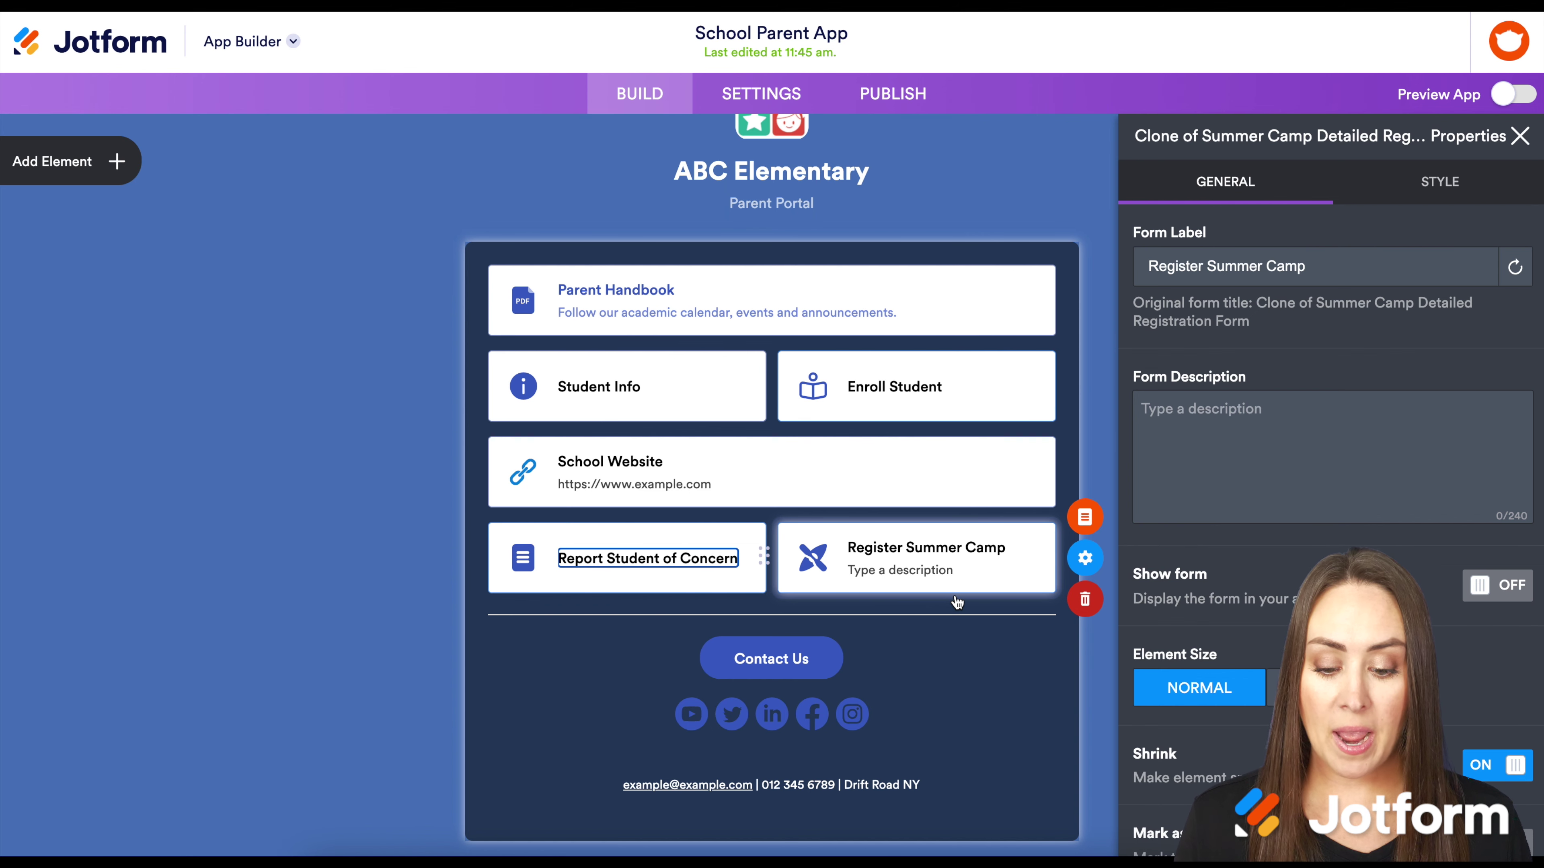
left_click(831, 661)
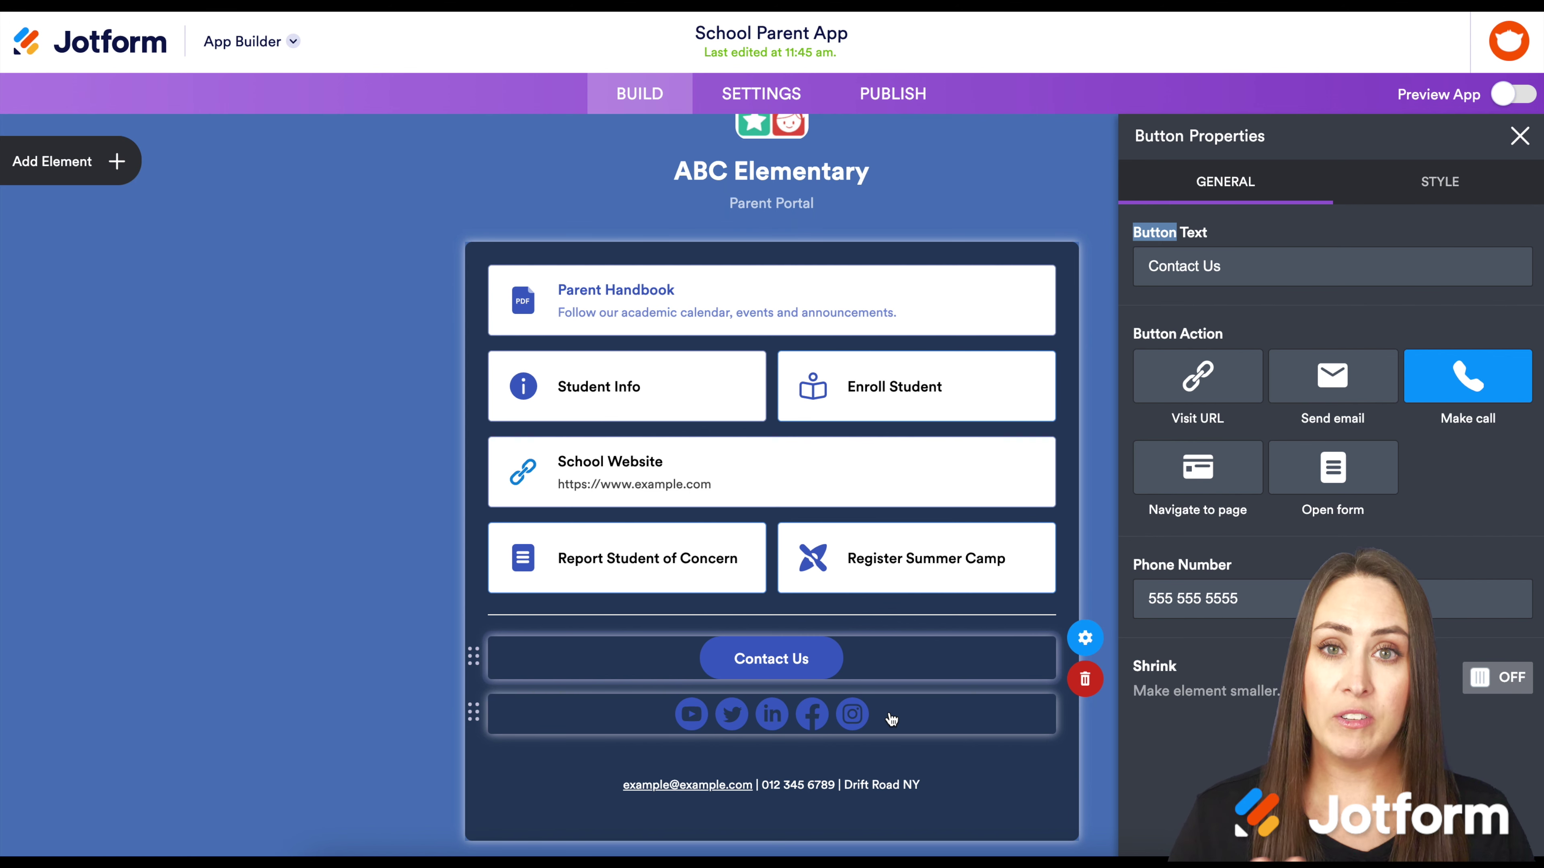
left_click(918, 729)
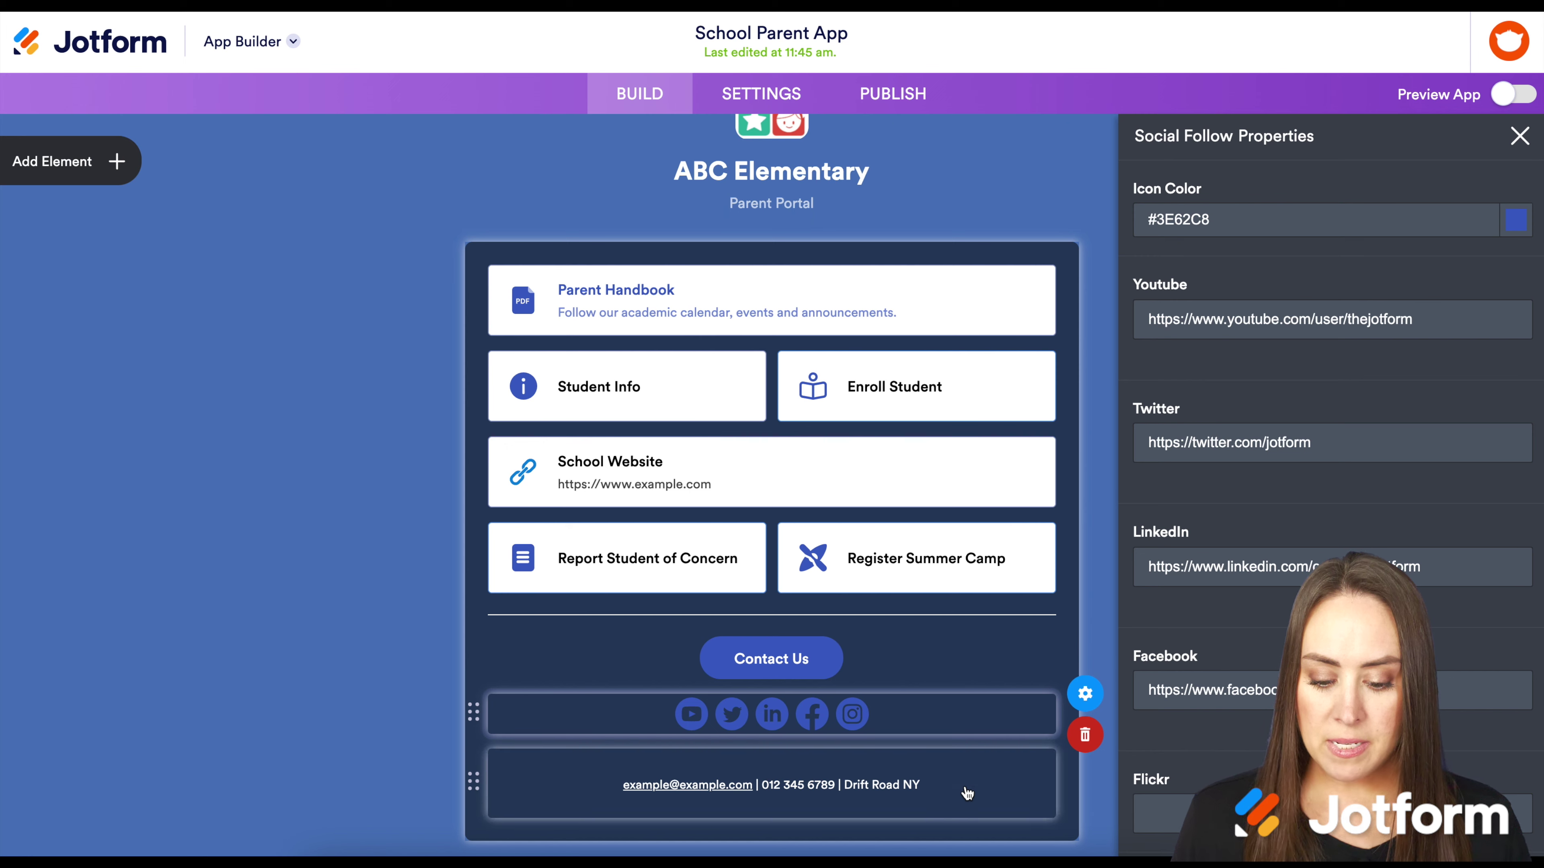
- Open the contact details paragraph below the social icons for editing and select all of its text
left_click(967, 793)
scroll(966, 794, "down", 4)
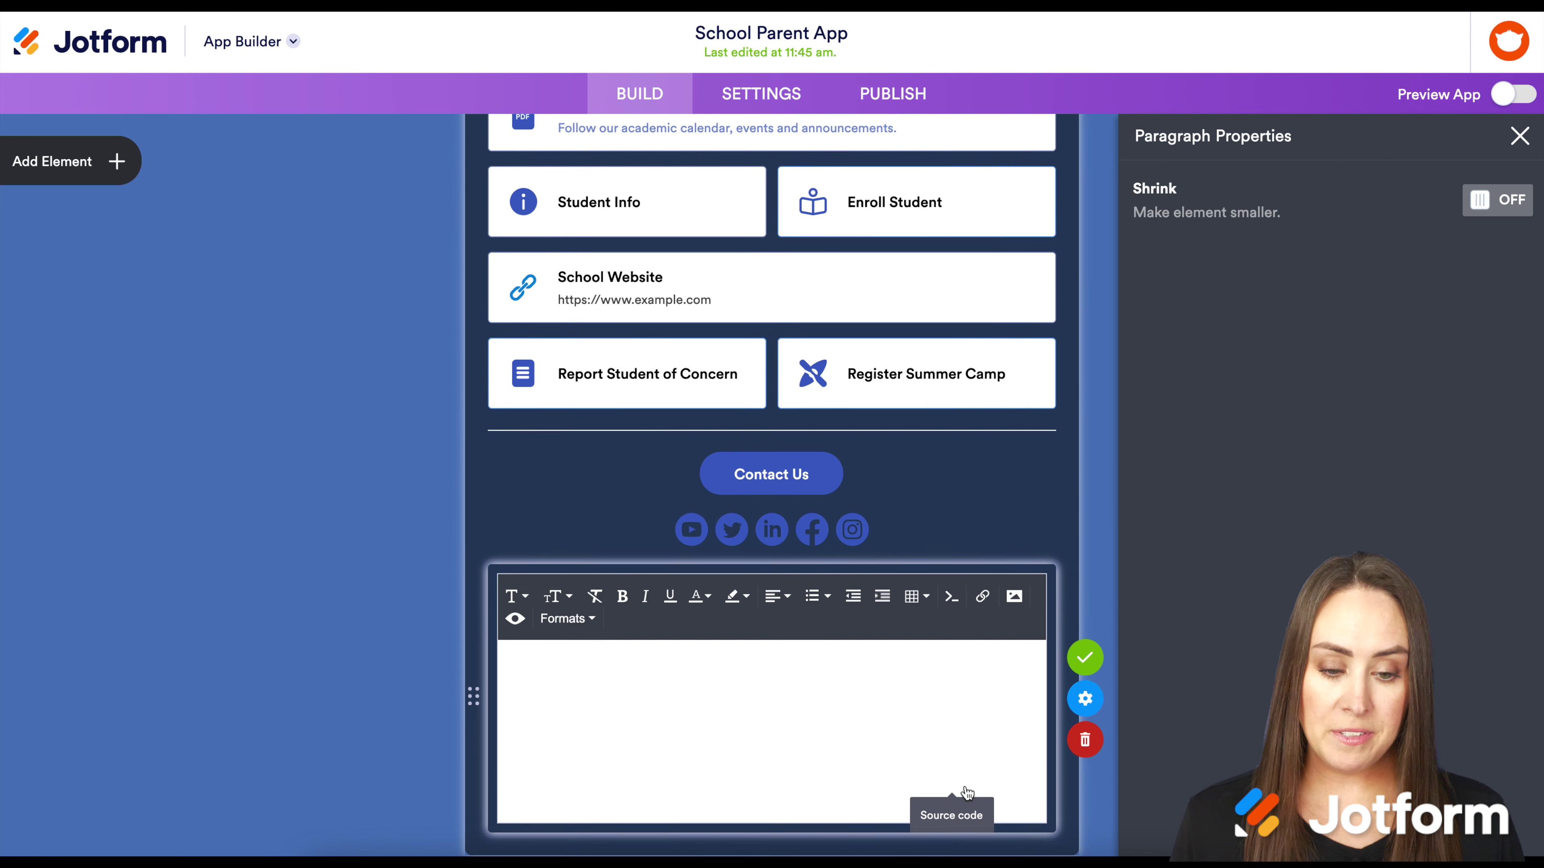
key("ctrl+a")
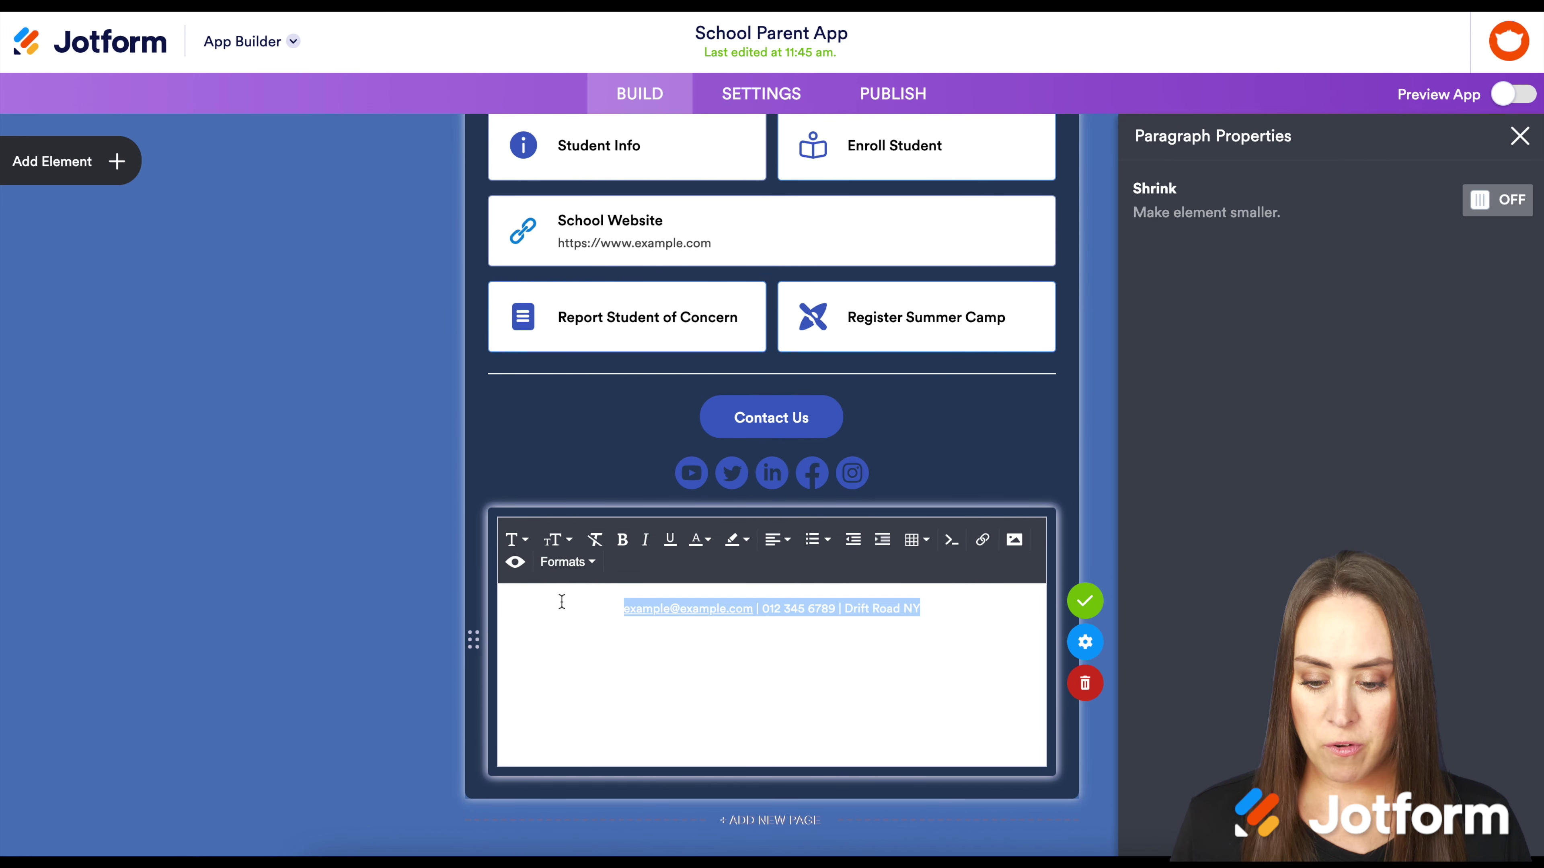
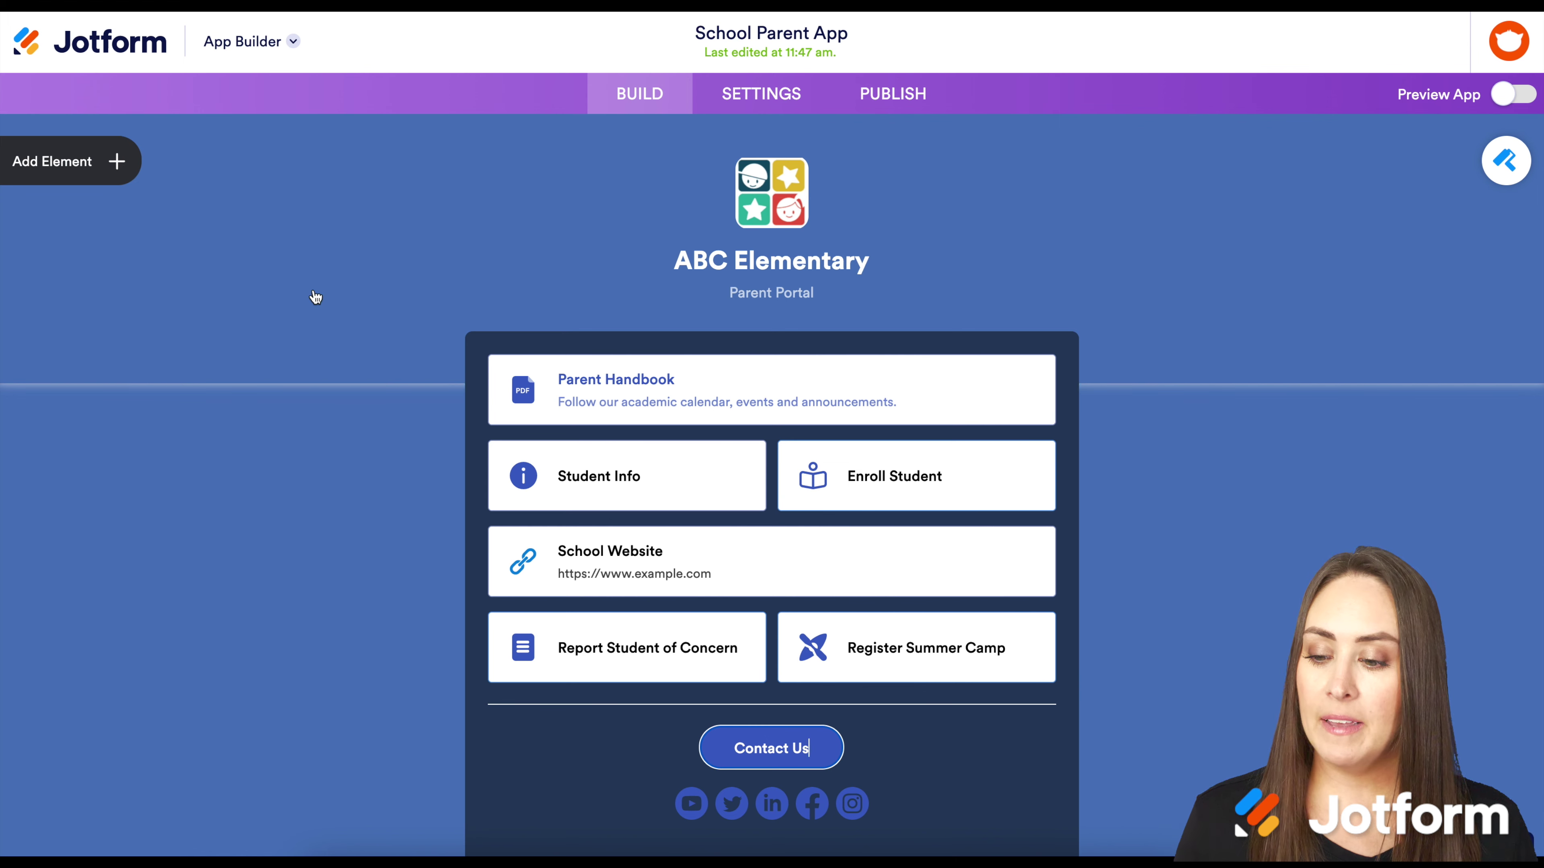
- Browse the existing forms that can be added to the app, select Table Reservation Form, and leave without adding it
left_click(119, 166)
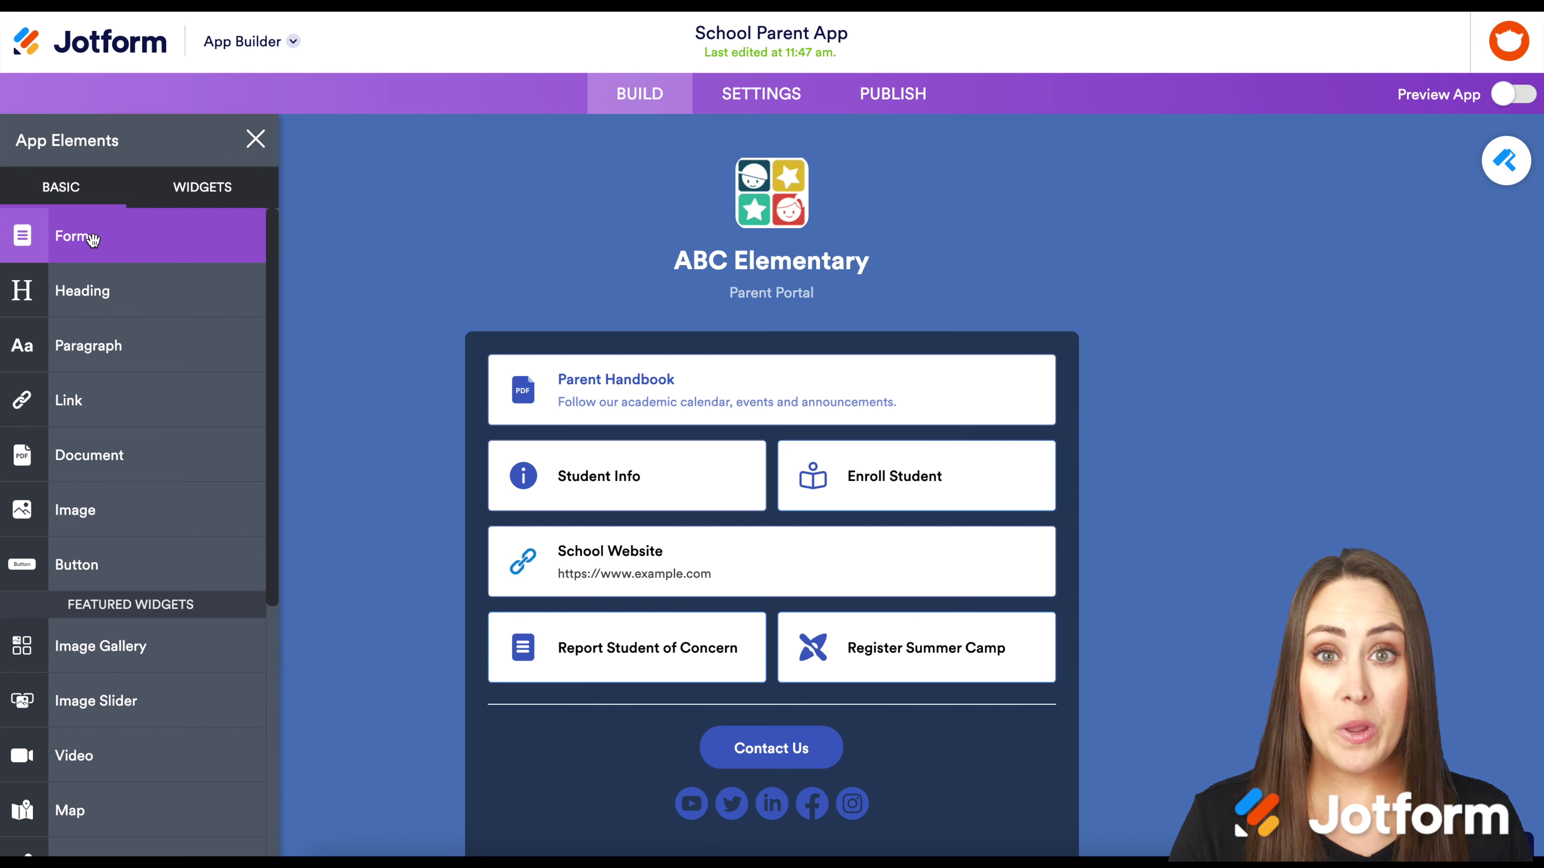
left_click(112, 231)
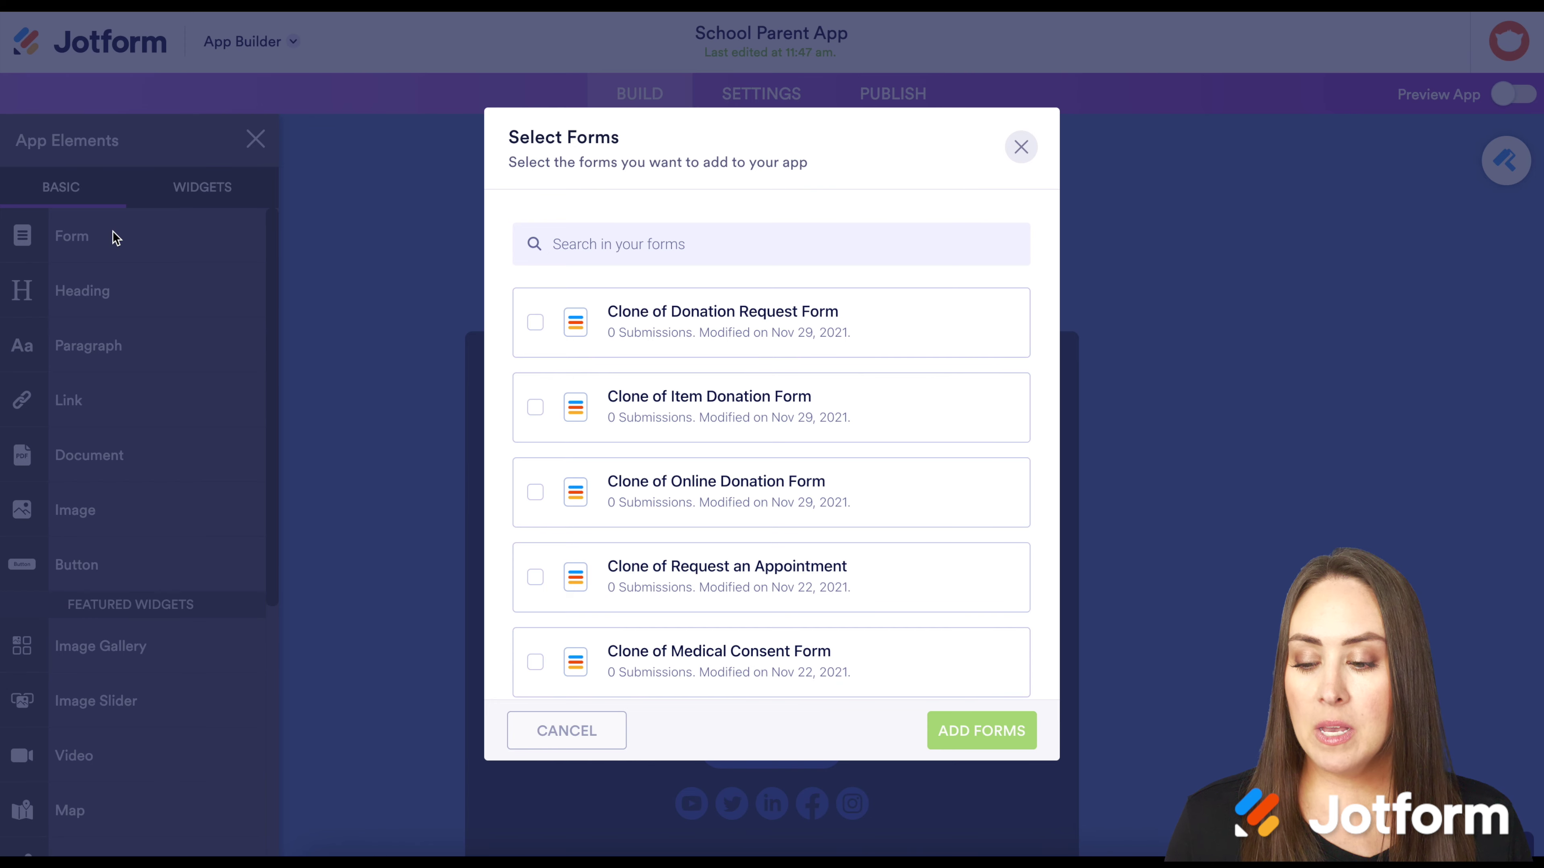
scroll(612, 508, "down", 1)
scroll(612, 509, "down", 10)
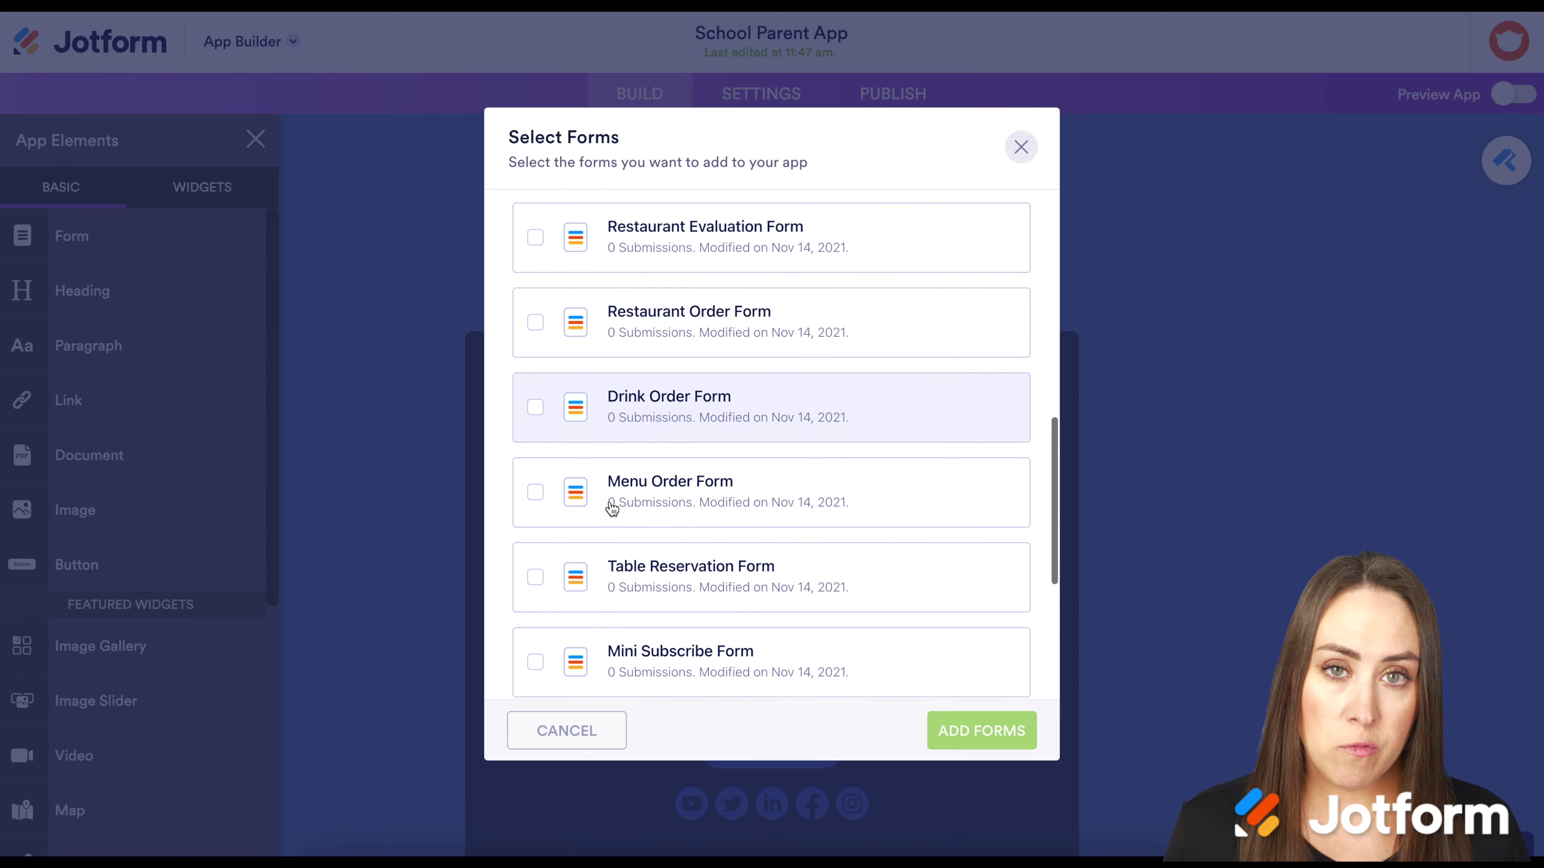
left_click(535, 477)
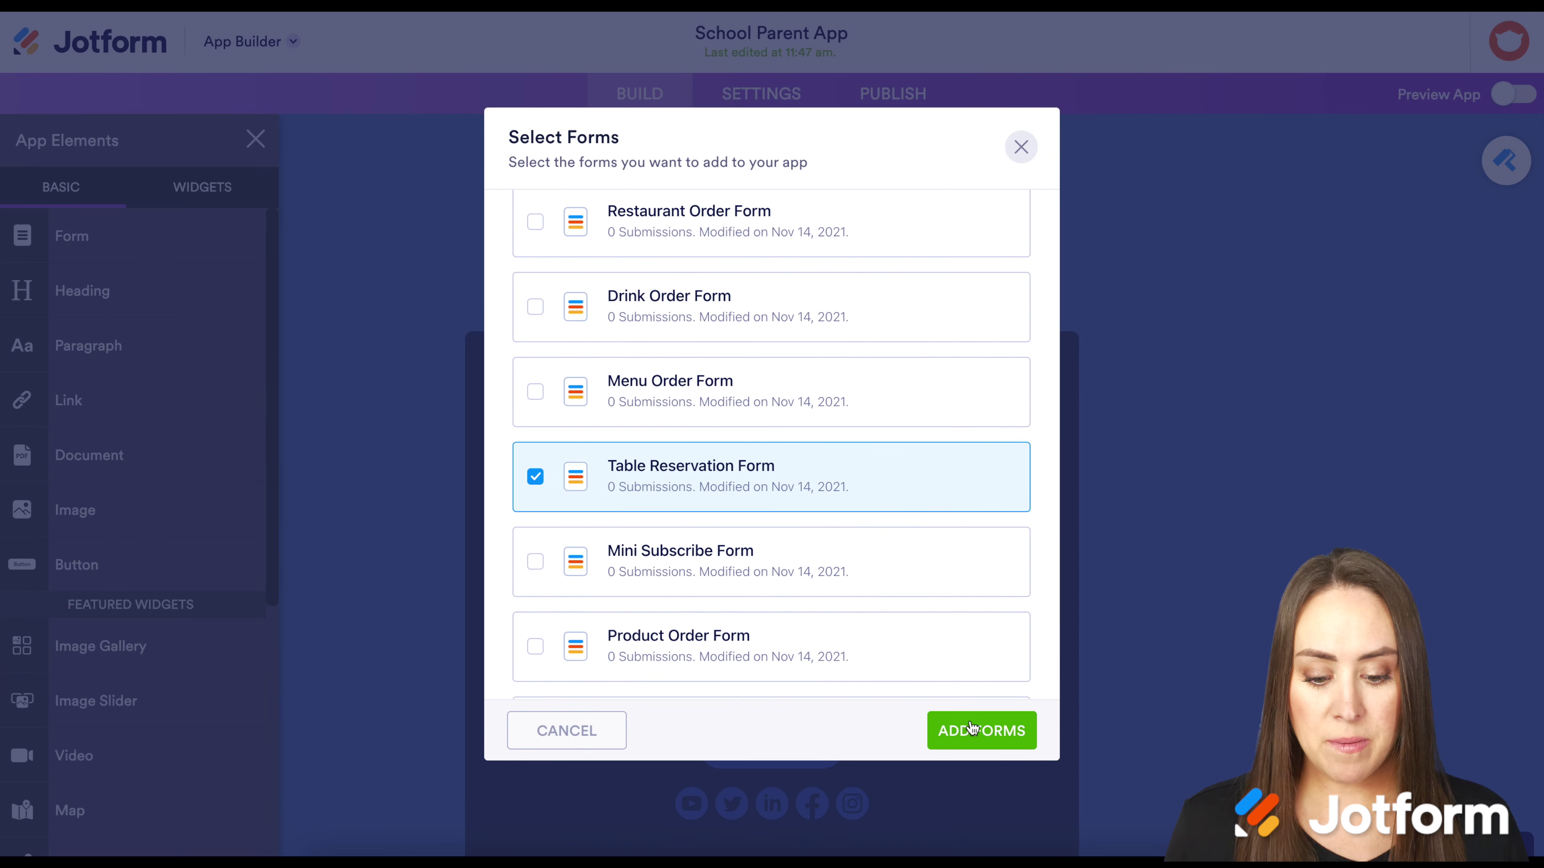
left_click(1020, 148)
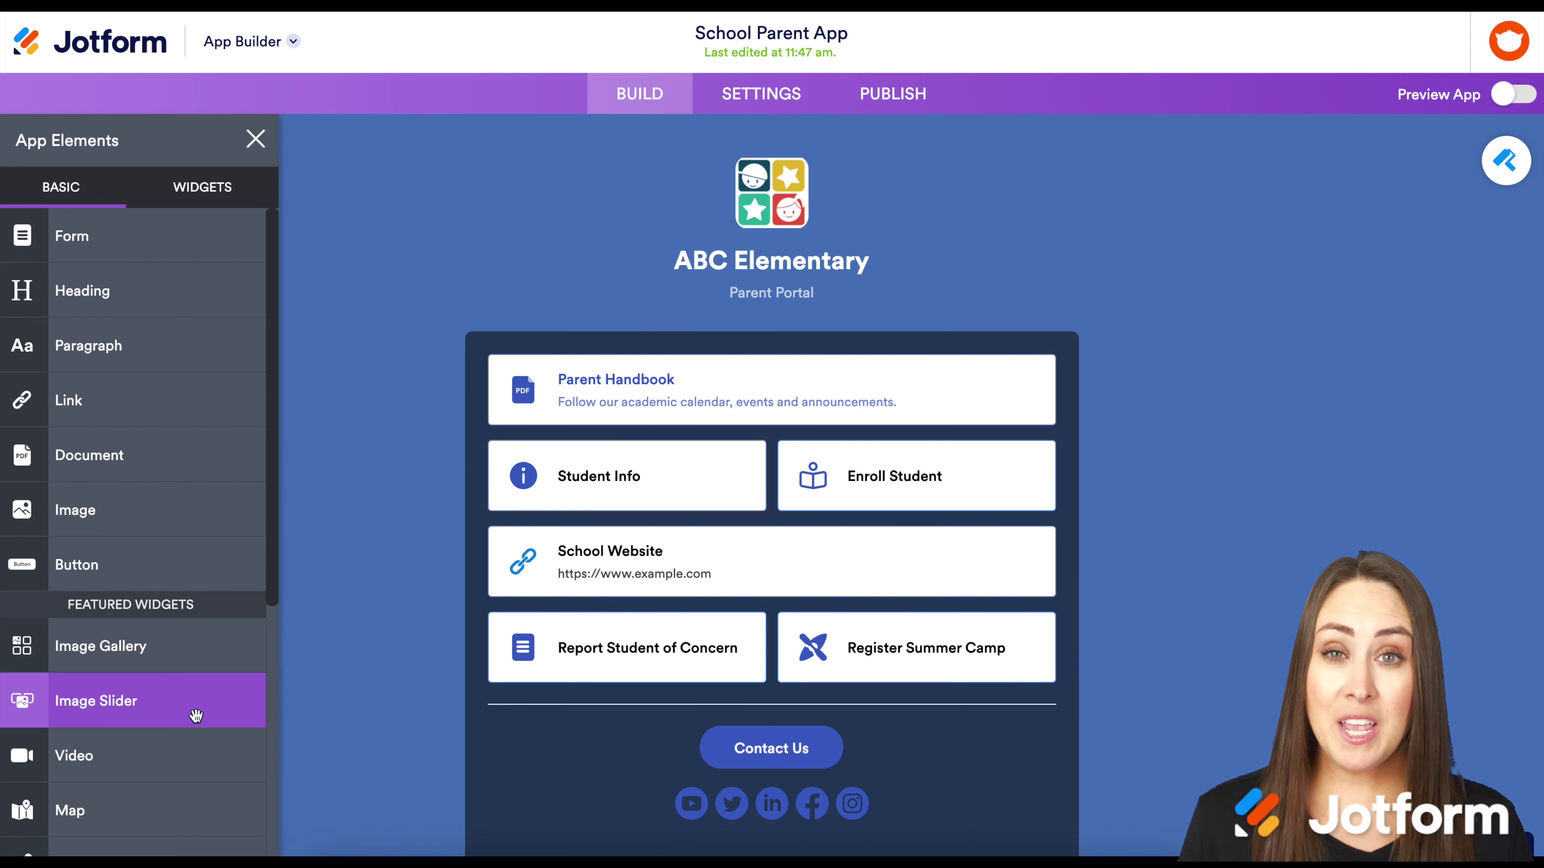
- Review the remaining basic, featured, data and page elements as well as the widgets available for the app
scroll(196, 716, "down", 2)
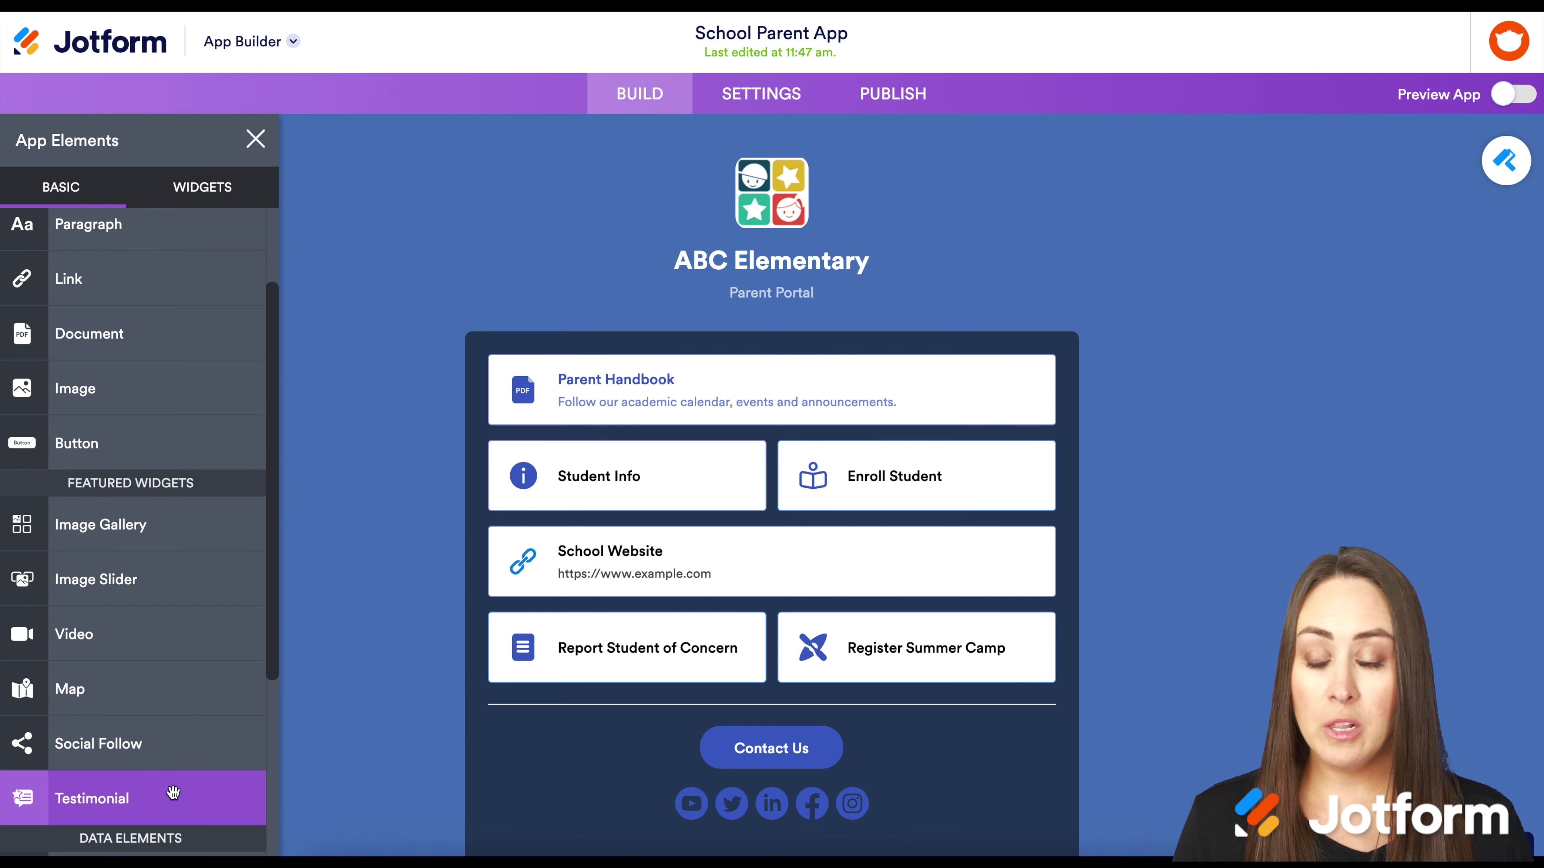
scroll(173, 793, "down", 5)
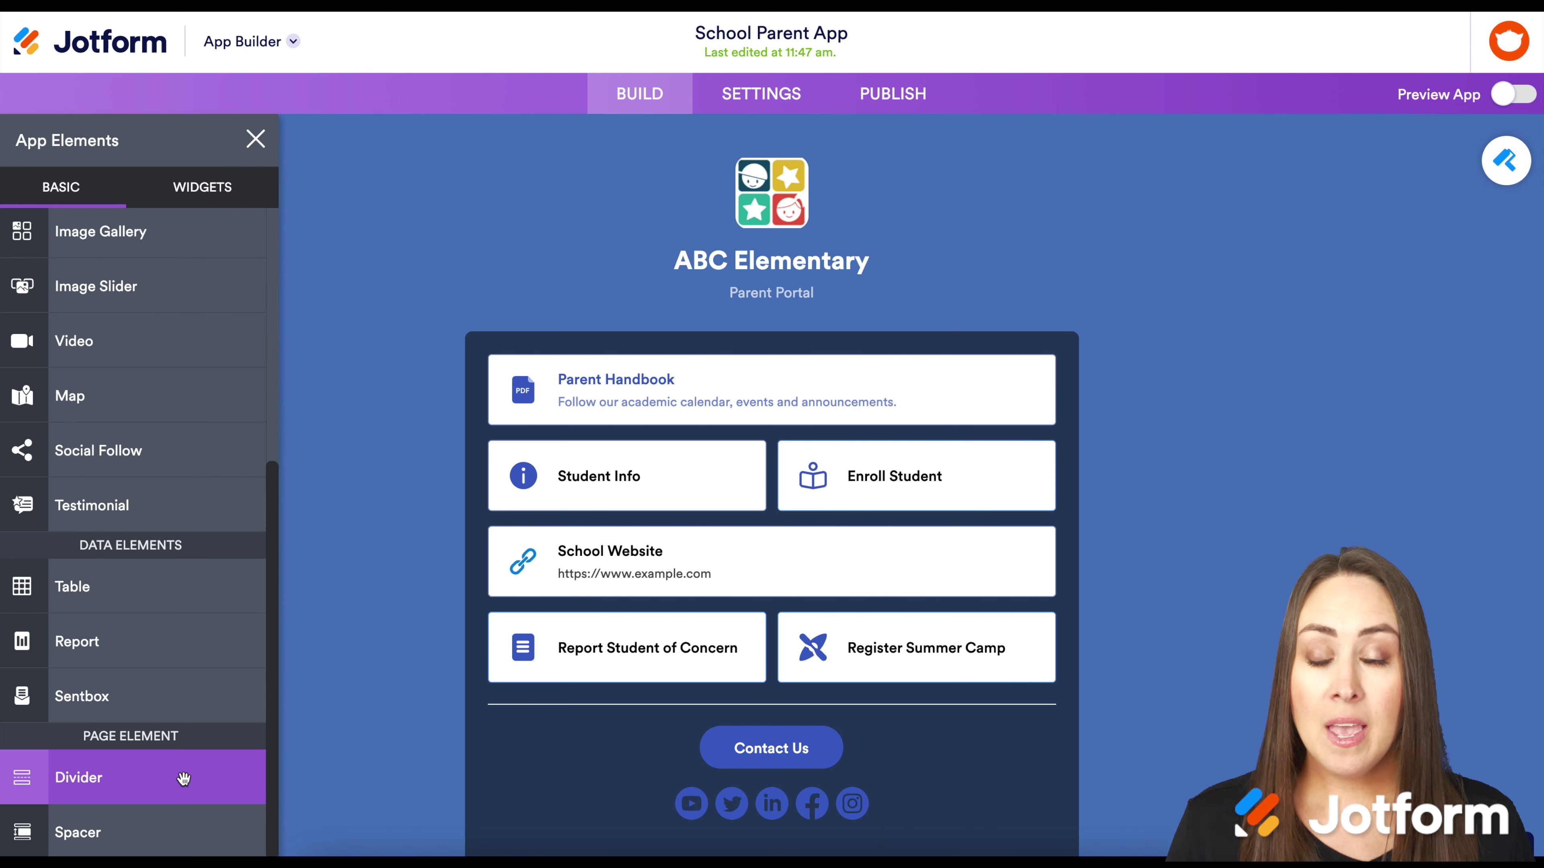
left_click(227, 196)
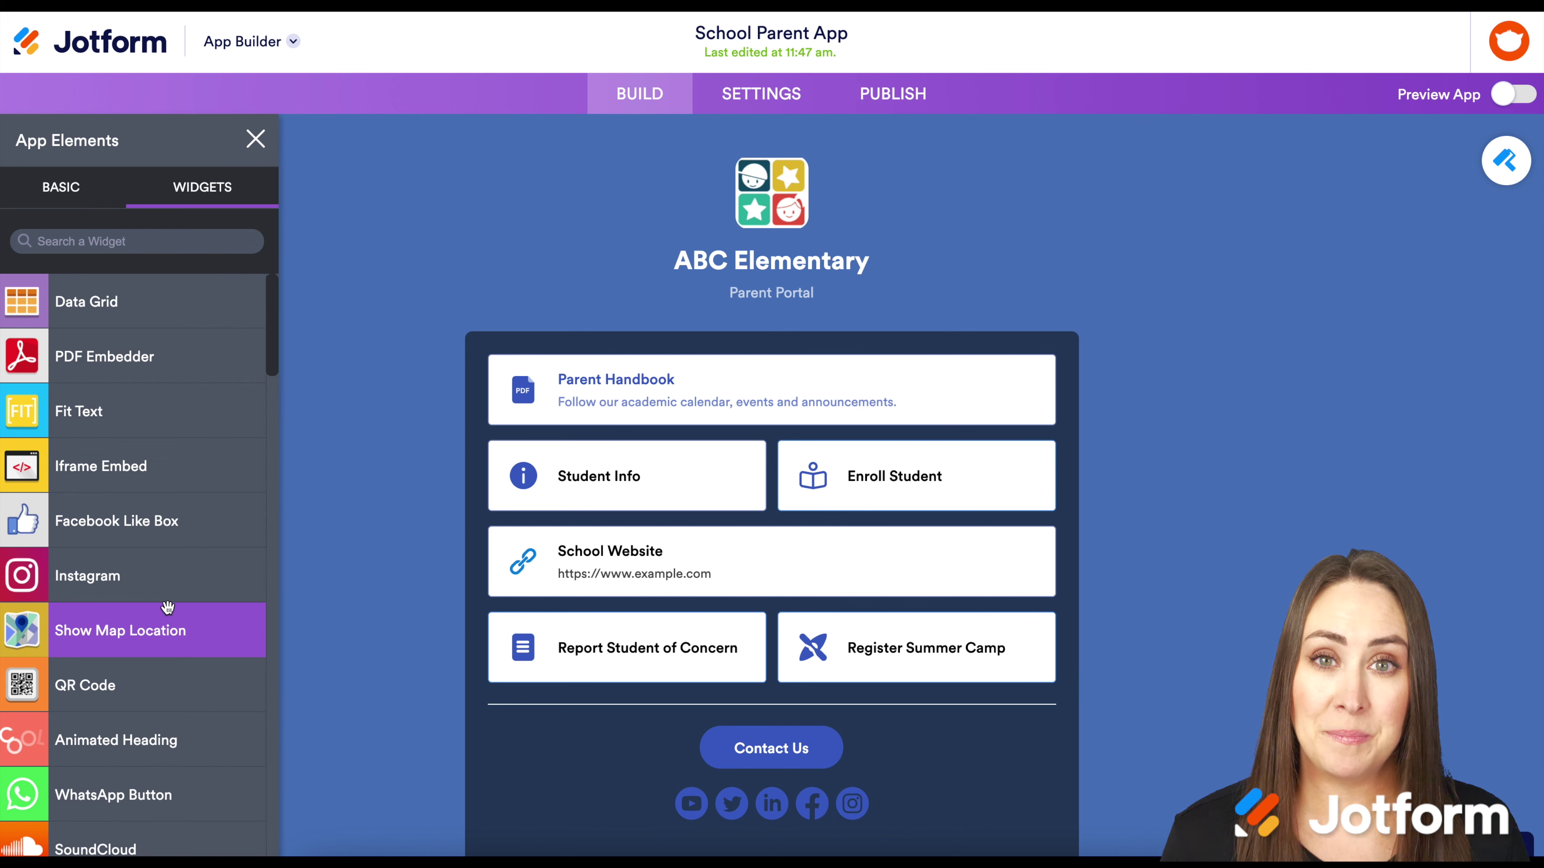
- Add a heading element from the basic elements to the end of the app page, below the contact details
left_click(52, 195)
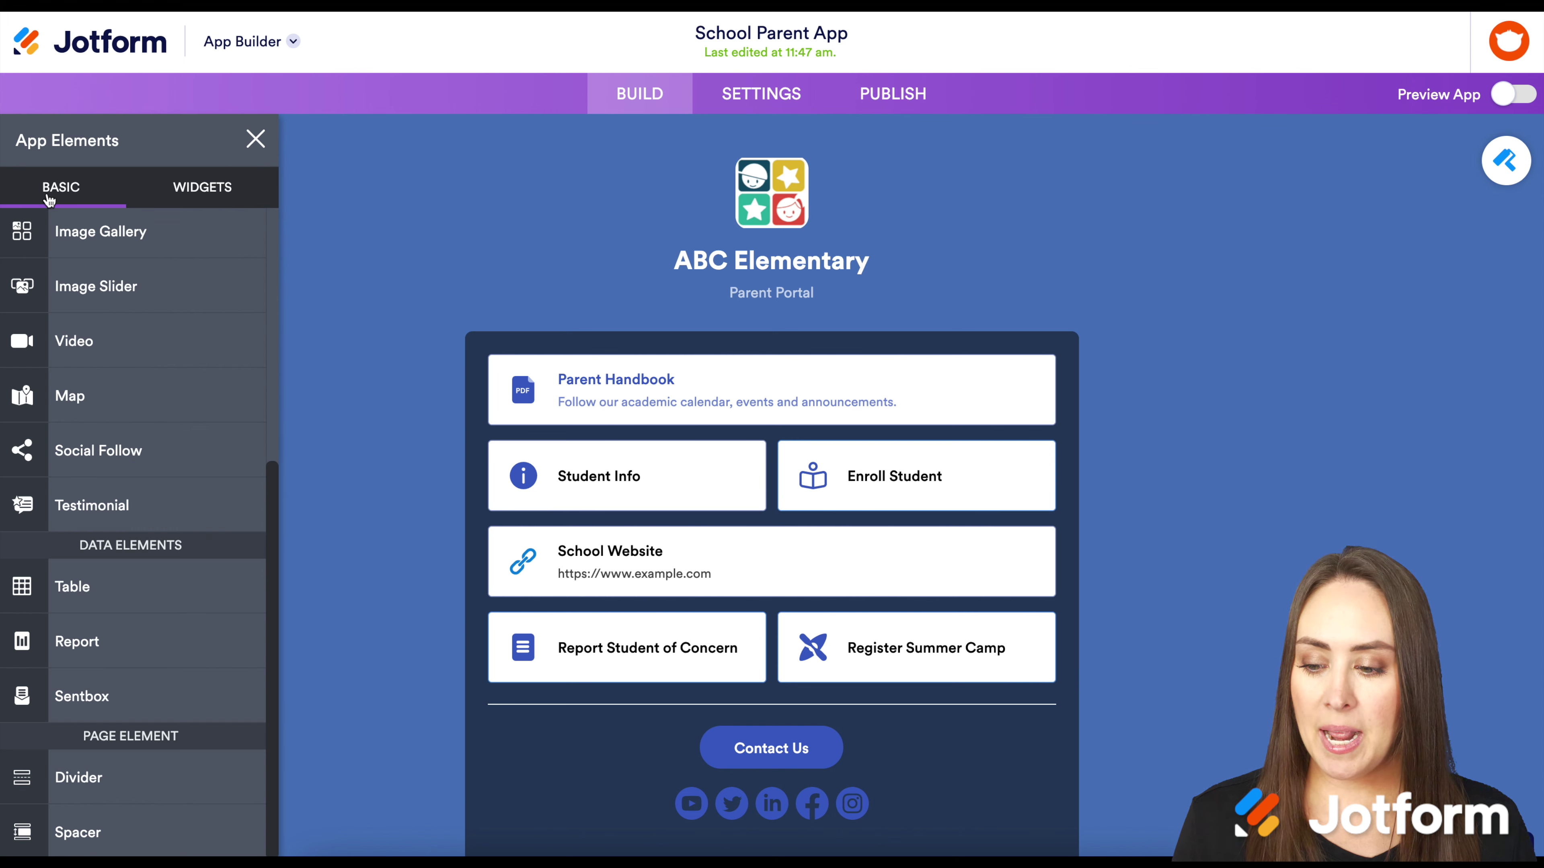
scroll(137, 341, "up", 6)
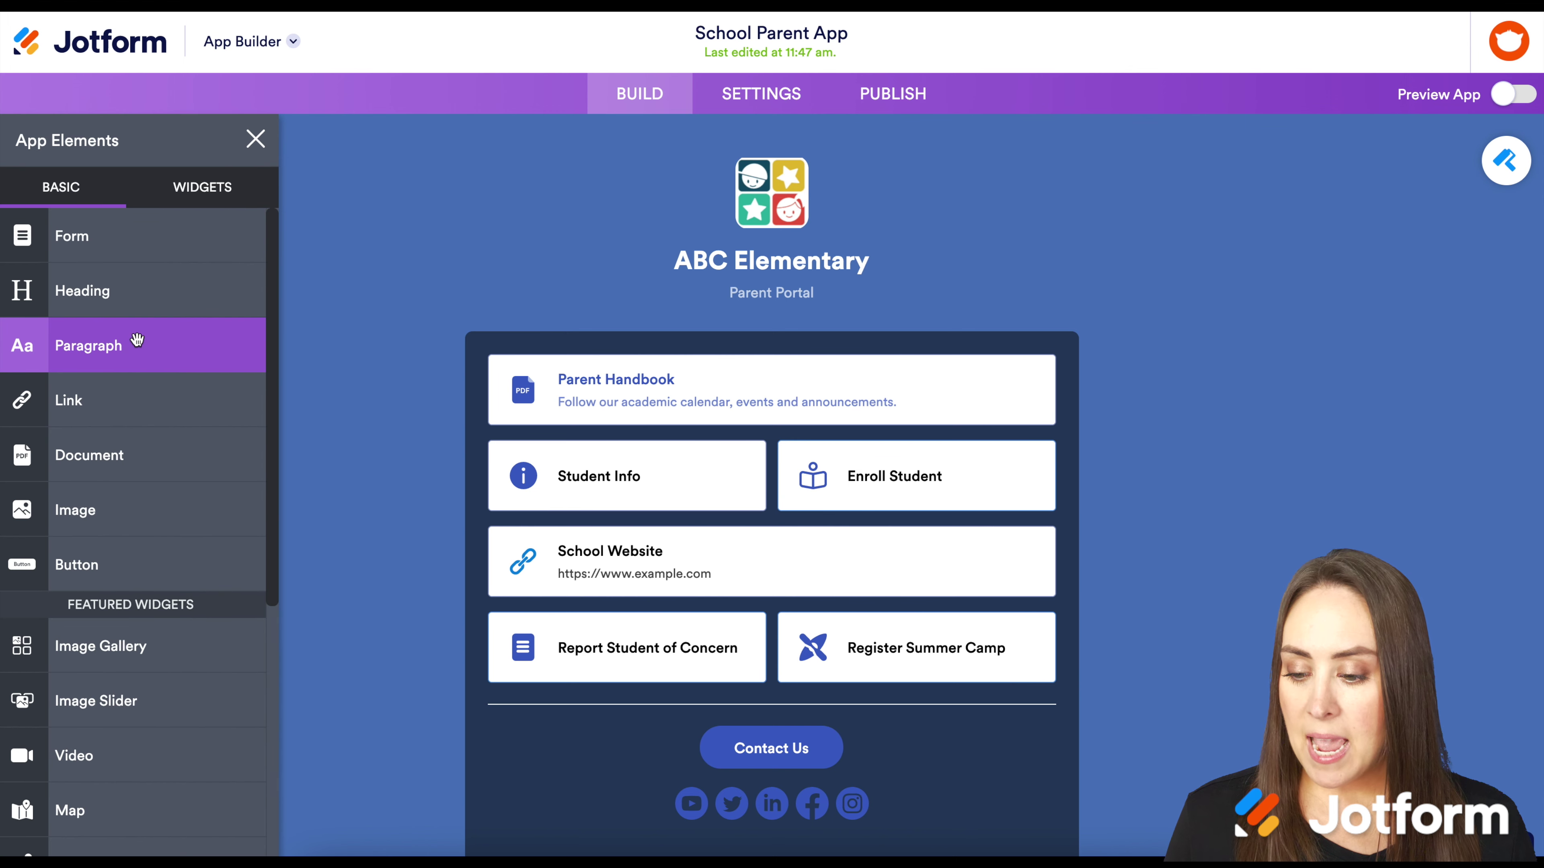
left_click(82, 292)
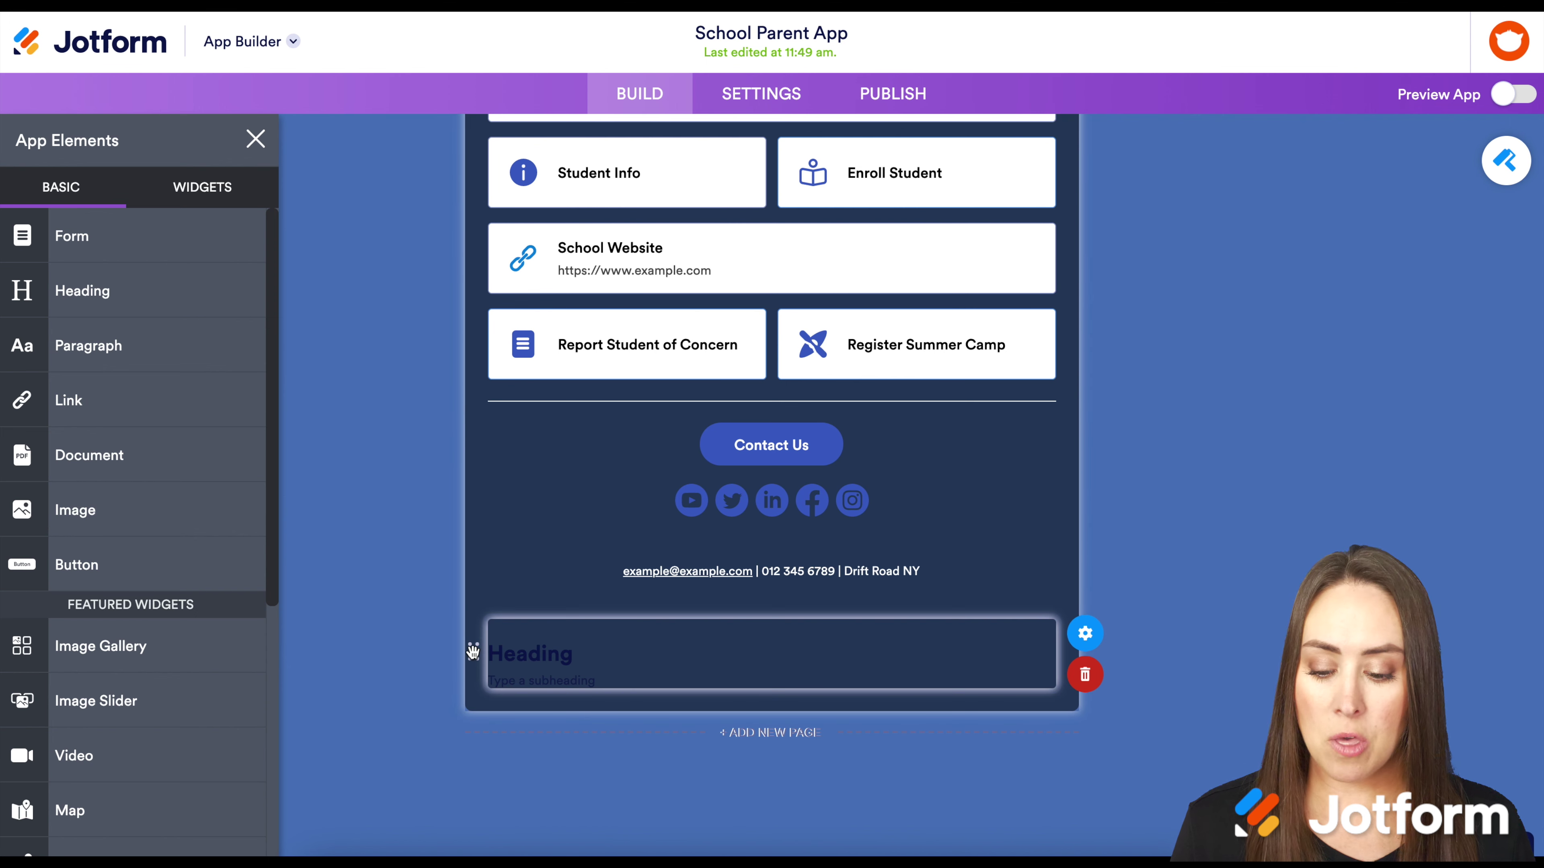
mouse_move(473, 651)
left_mouse_down()
mouse_move(472, 438)
mouse_move(479, 641)
mouse_move(465, 653)
left_mouse_up()
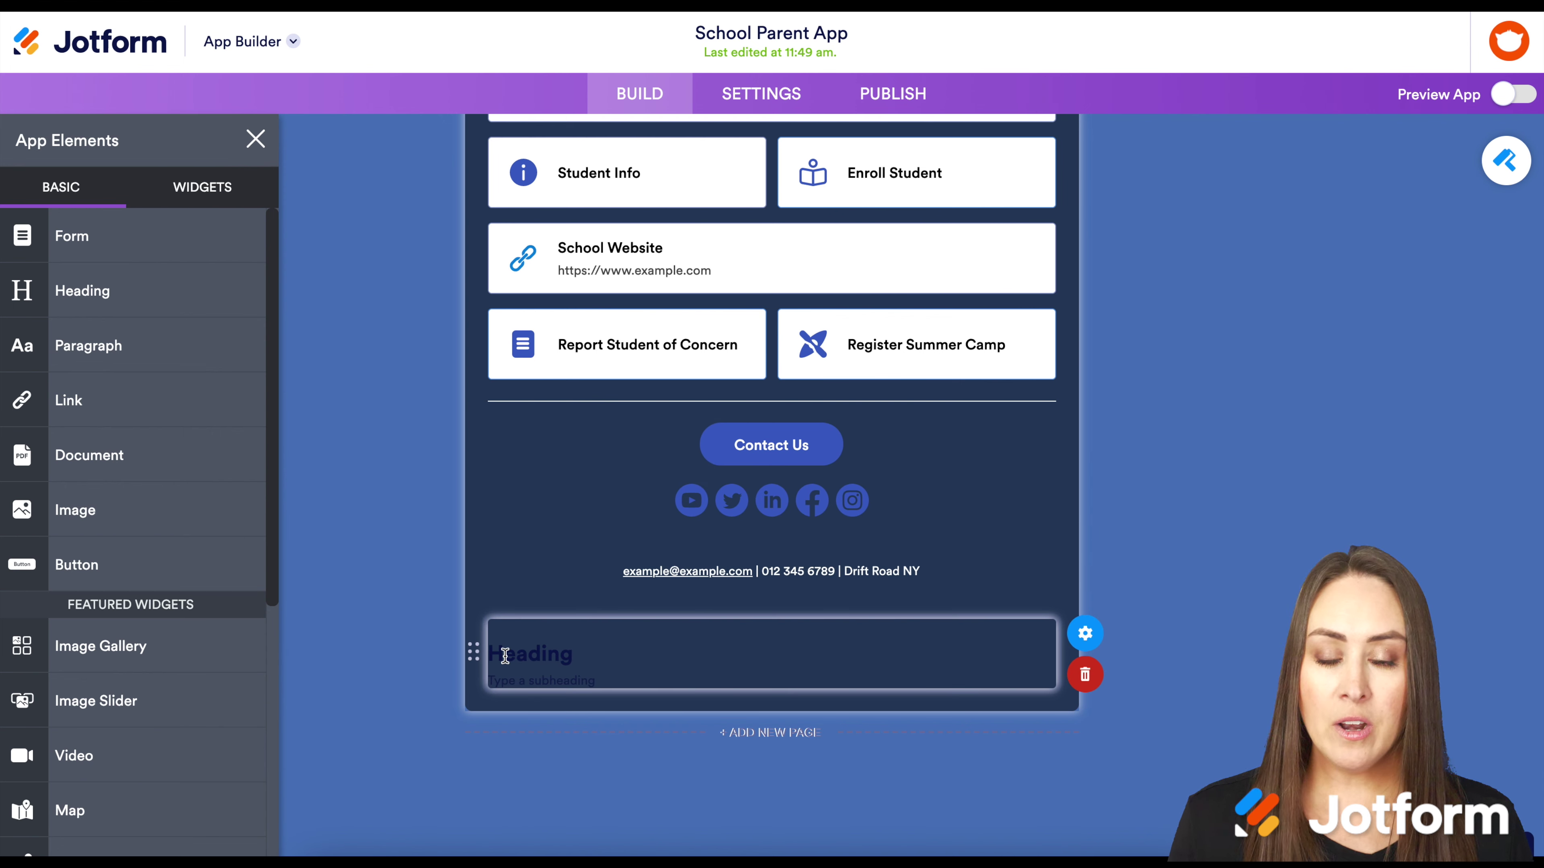
- Give the heading below the contact details the text color #ffffff, the Large size and center alignment
left_click(1085, 633)
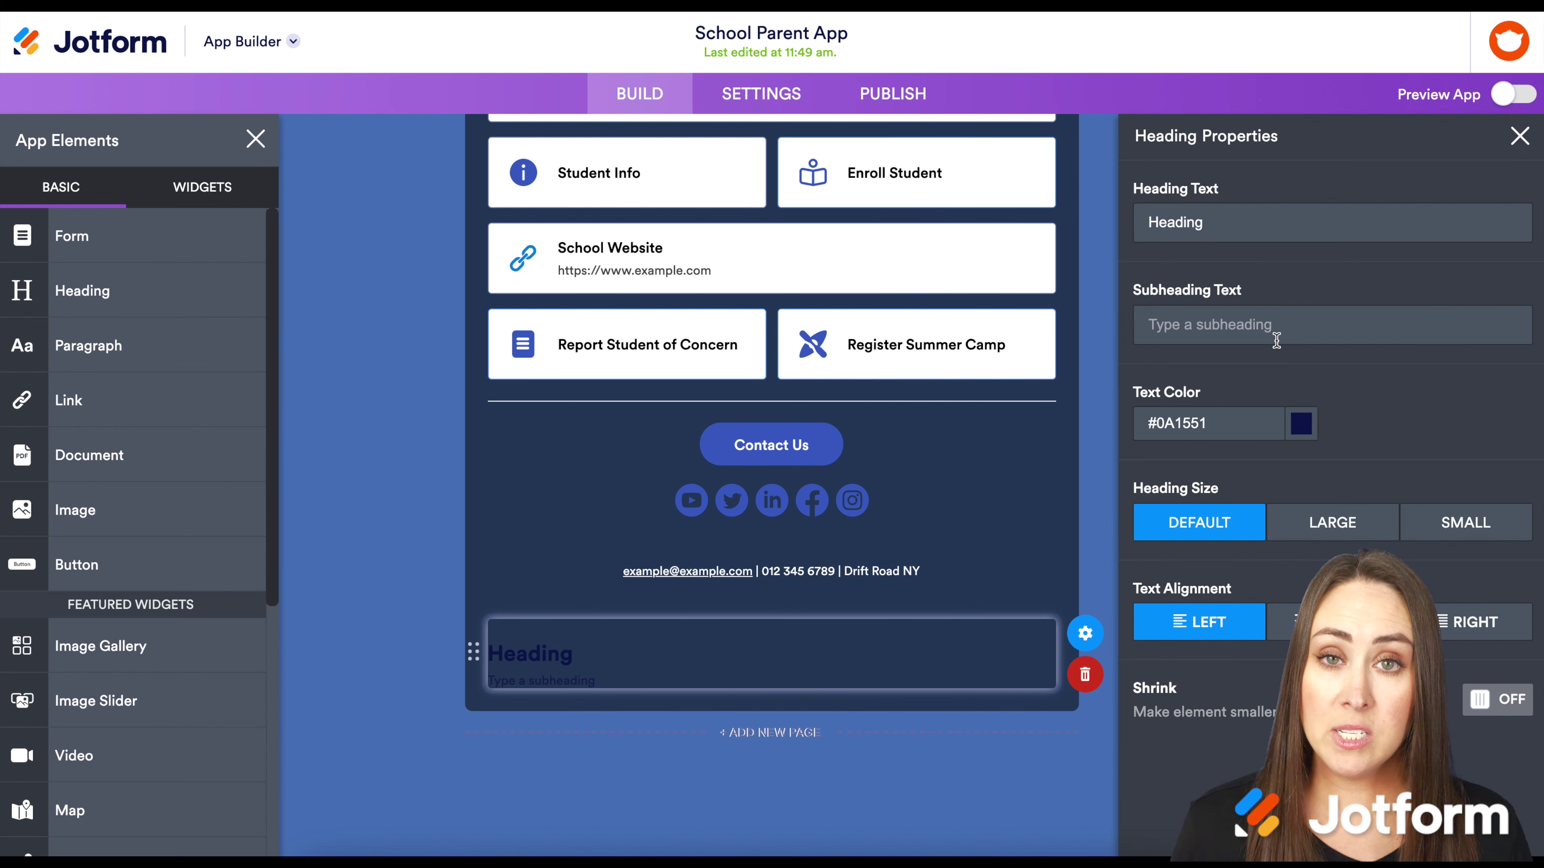
left_click(1301, 425)
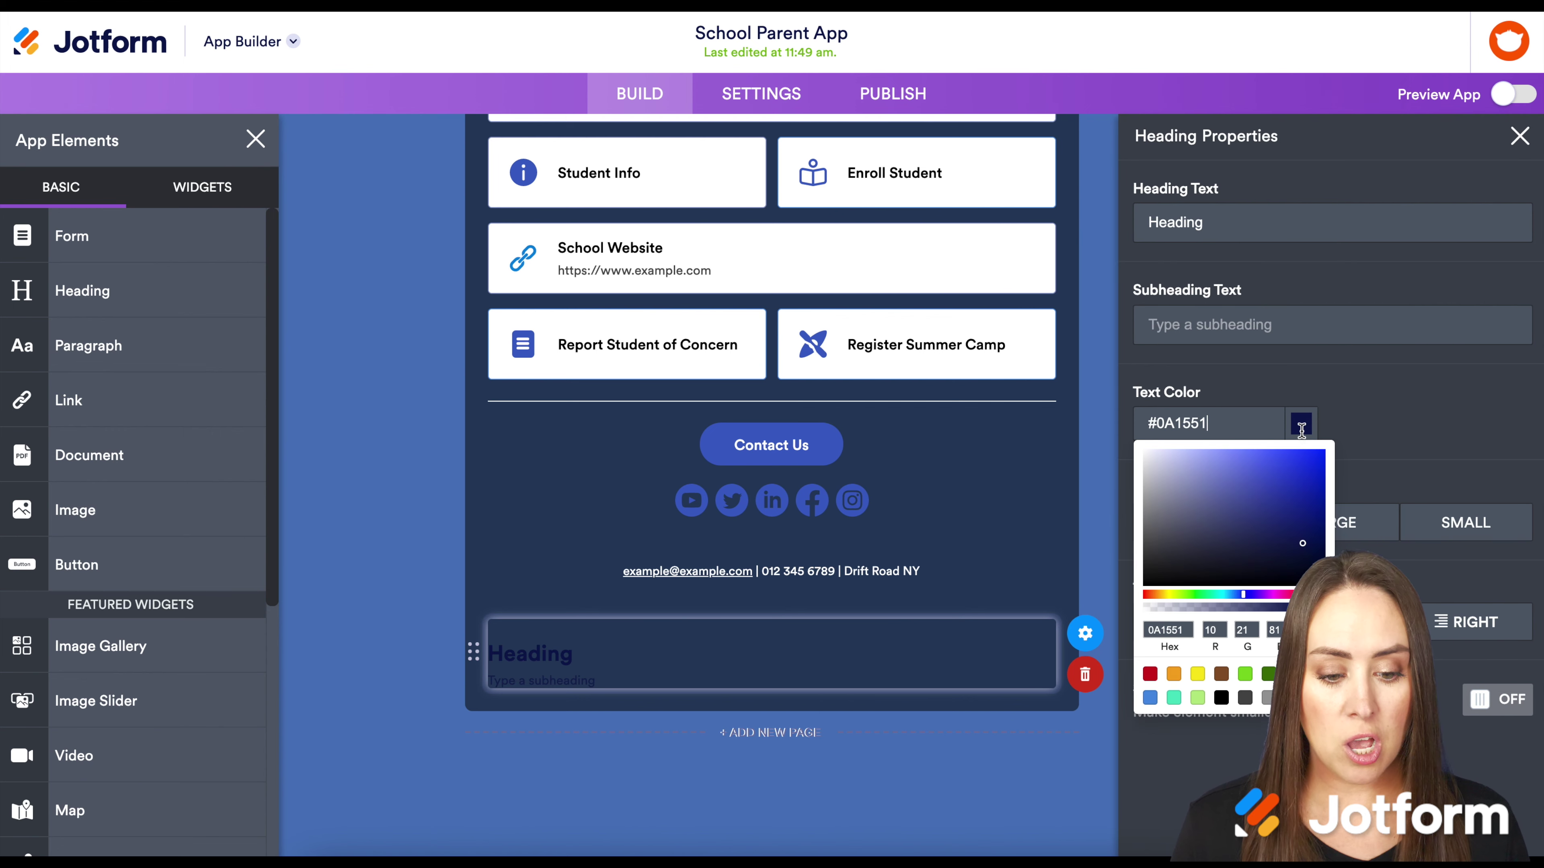
left_click(1162, 467)
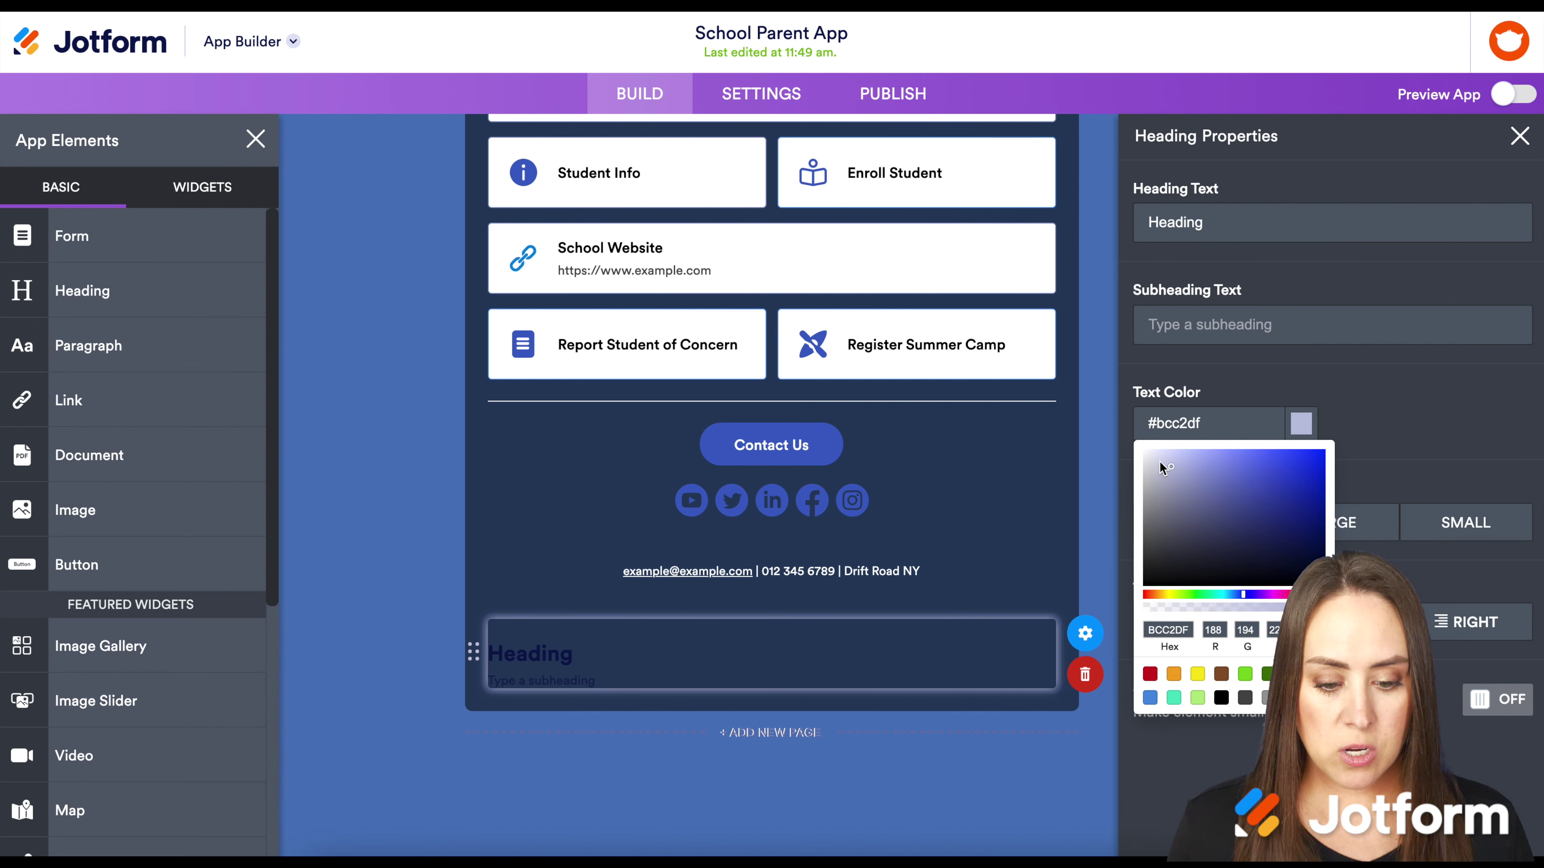
left_click(1112, 437)
left_click(1333, 524)
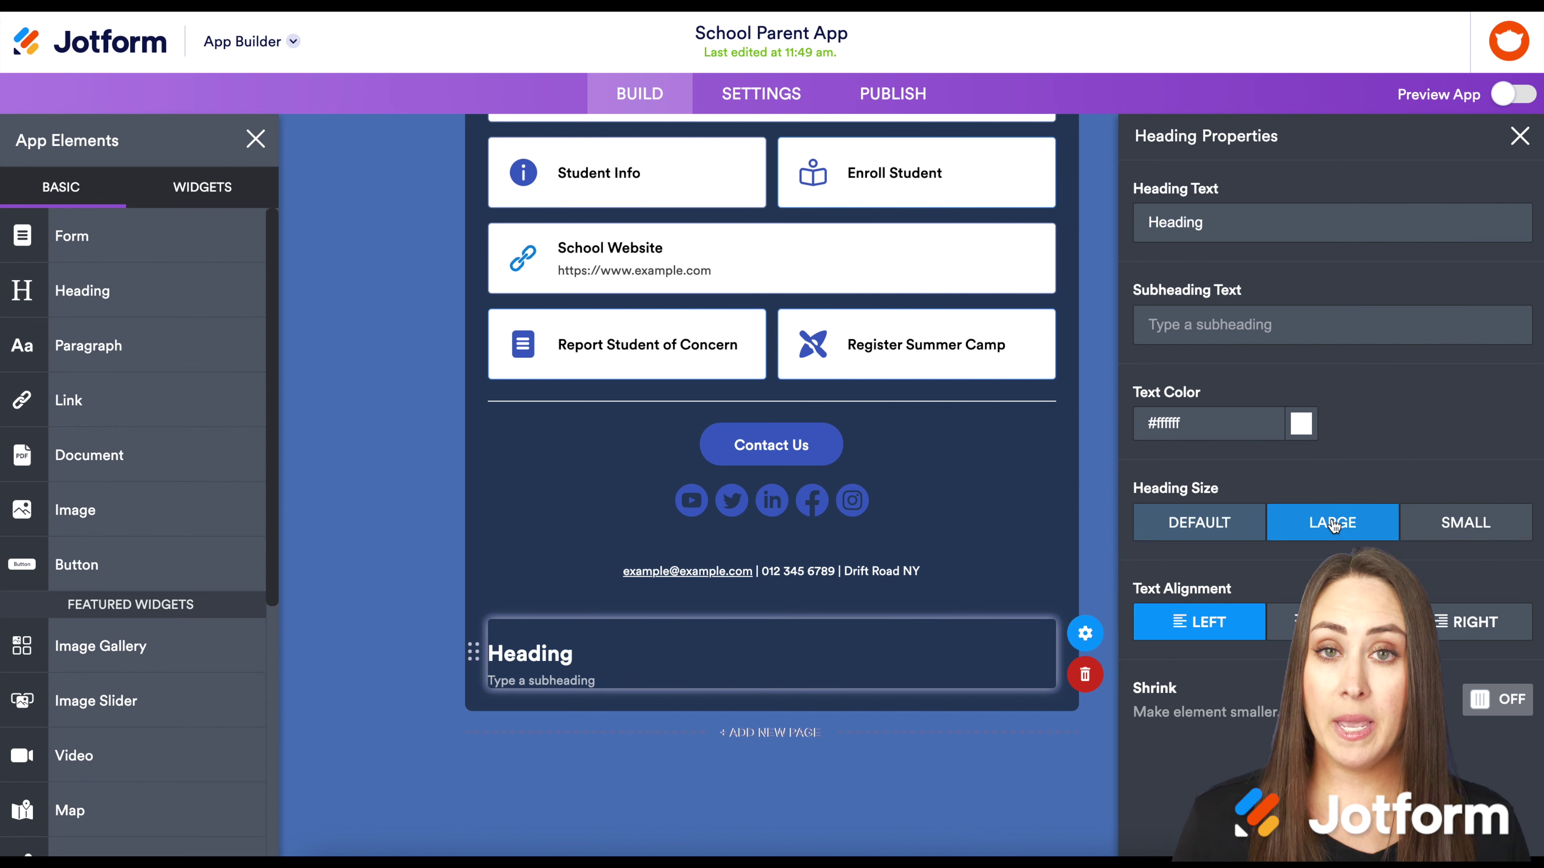
left_click(1337, 622)
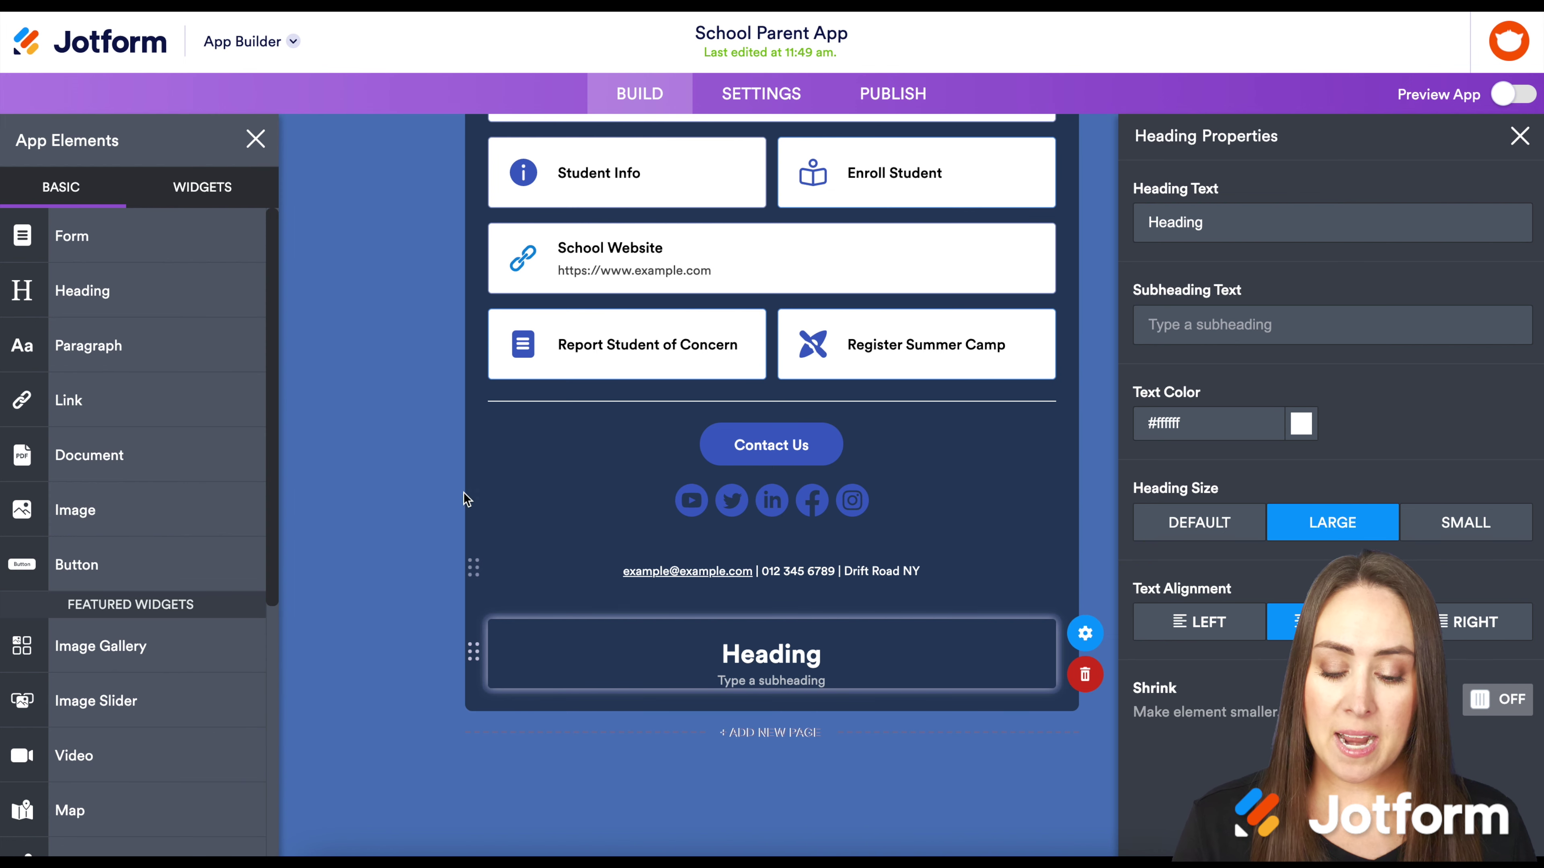
left_click(435, 488)
- Insert a second heading between the Student Info and Enroll Student row and the School Website link
scroll(435, 488, "up", 5)
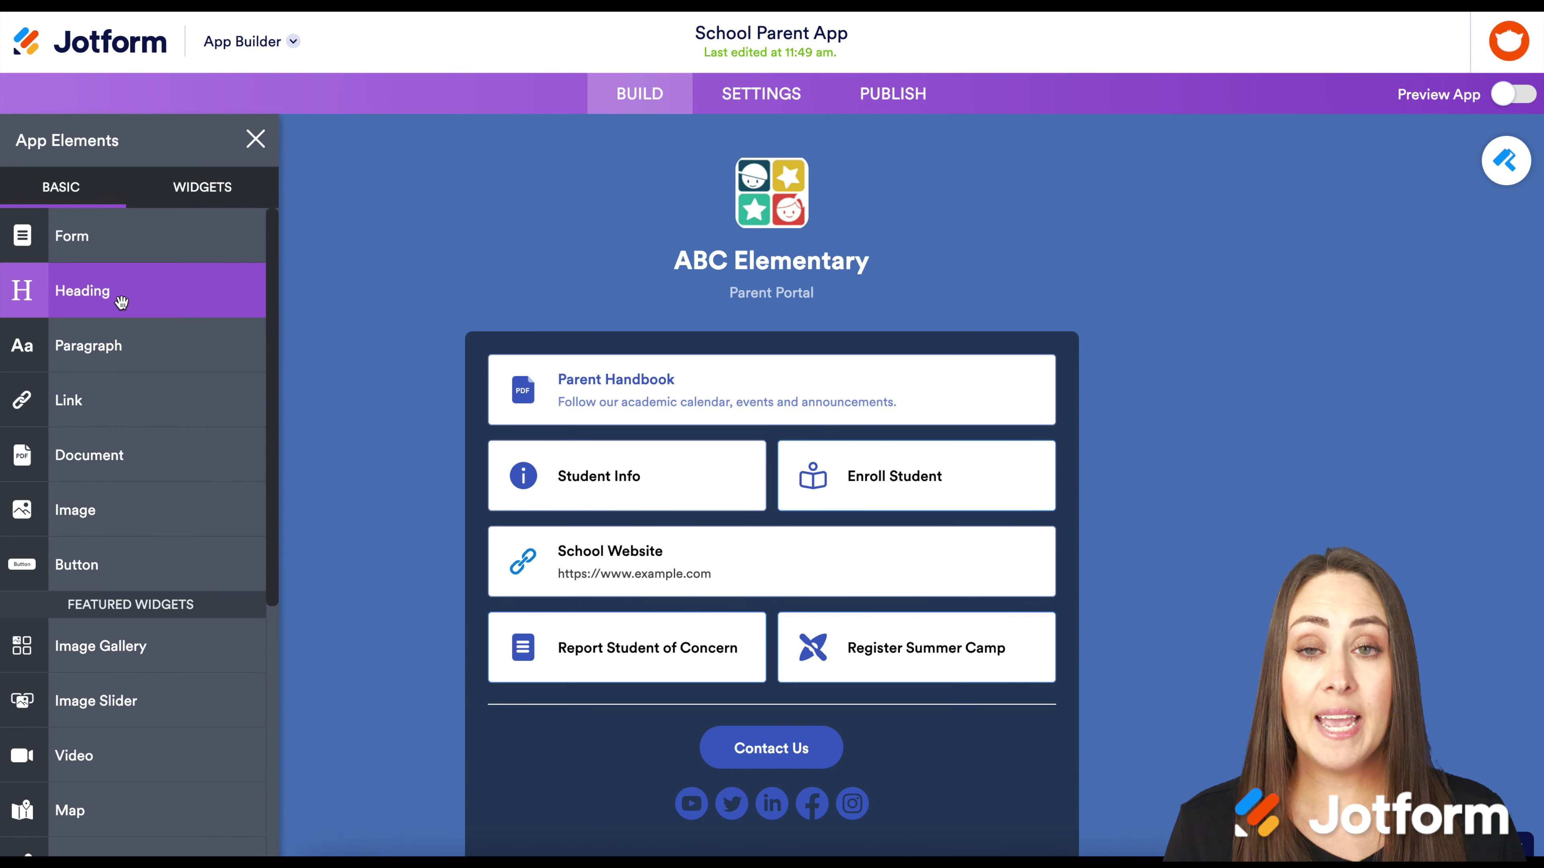
left_click_drag(122, 302, 754, 566)
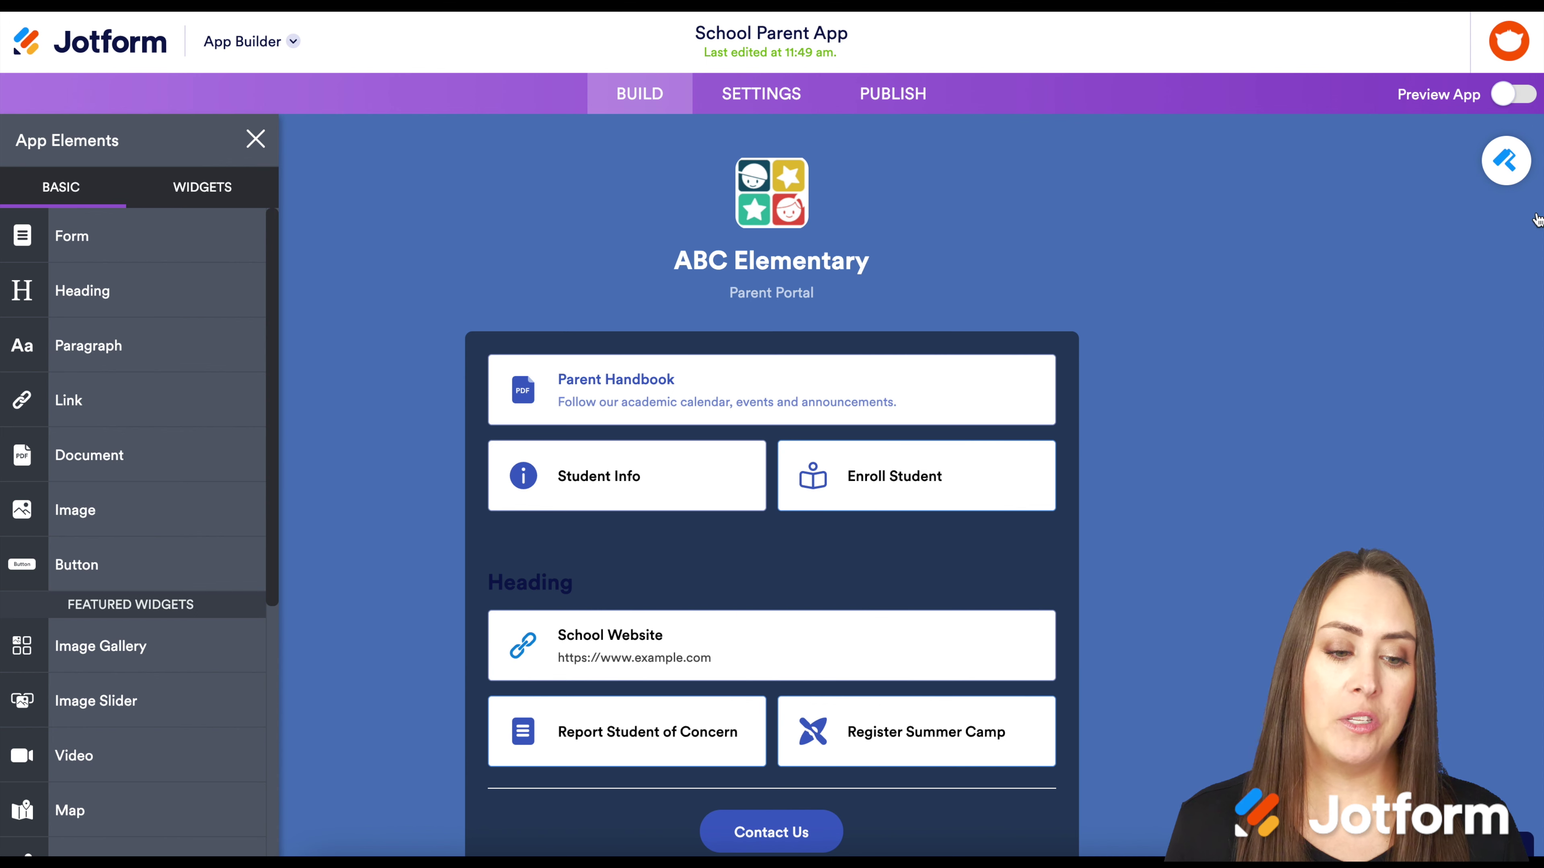
- Review the App Designer's general color, background and font options and the available app layouts
left_click(1505, 161)
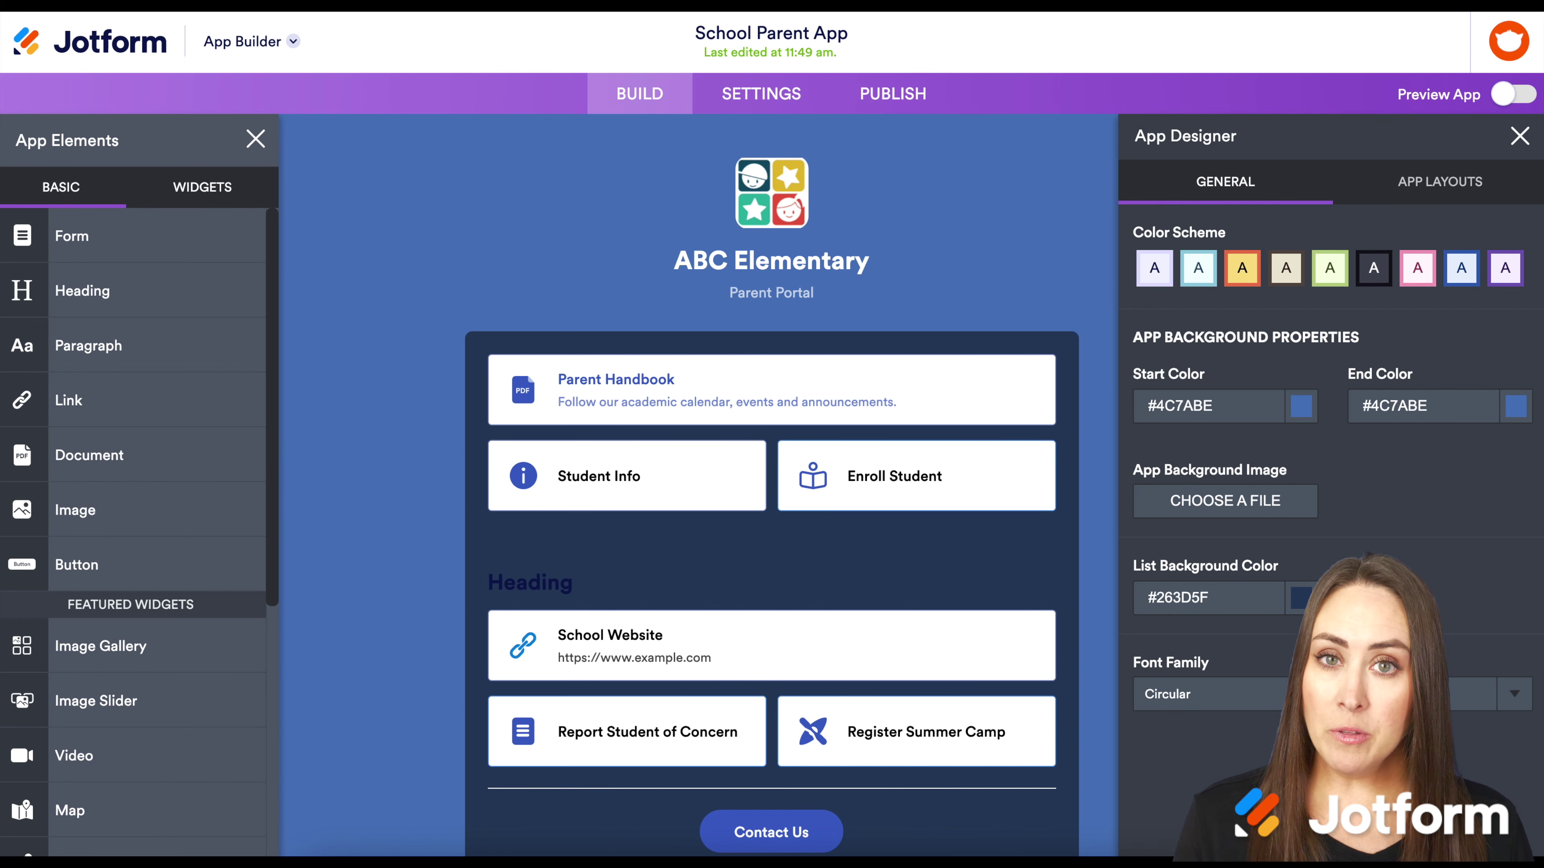
left_click(1442, 183)
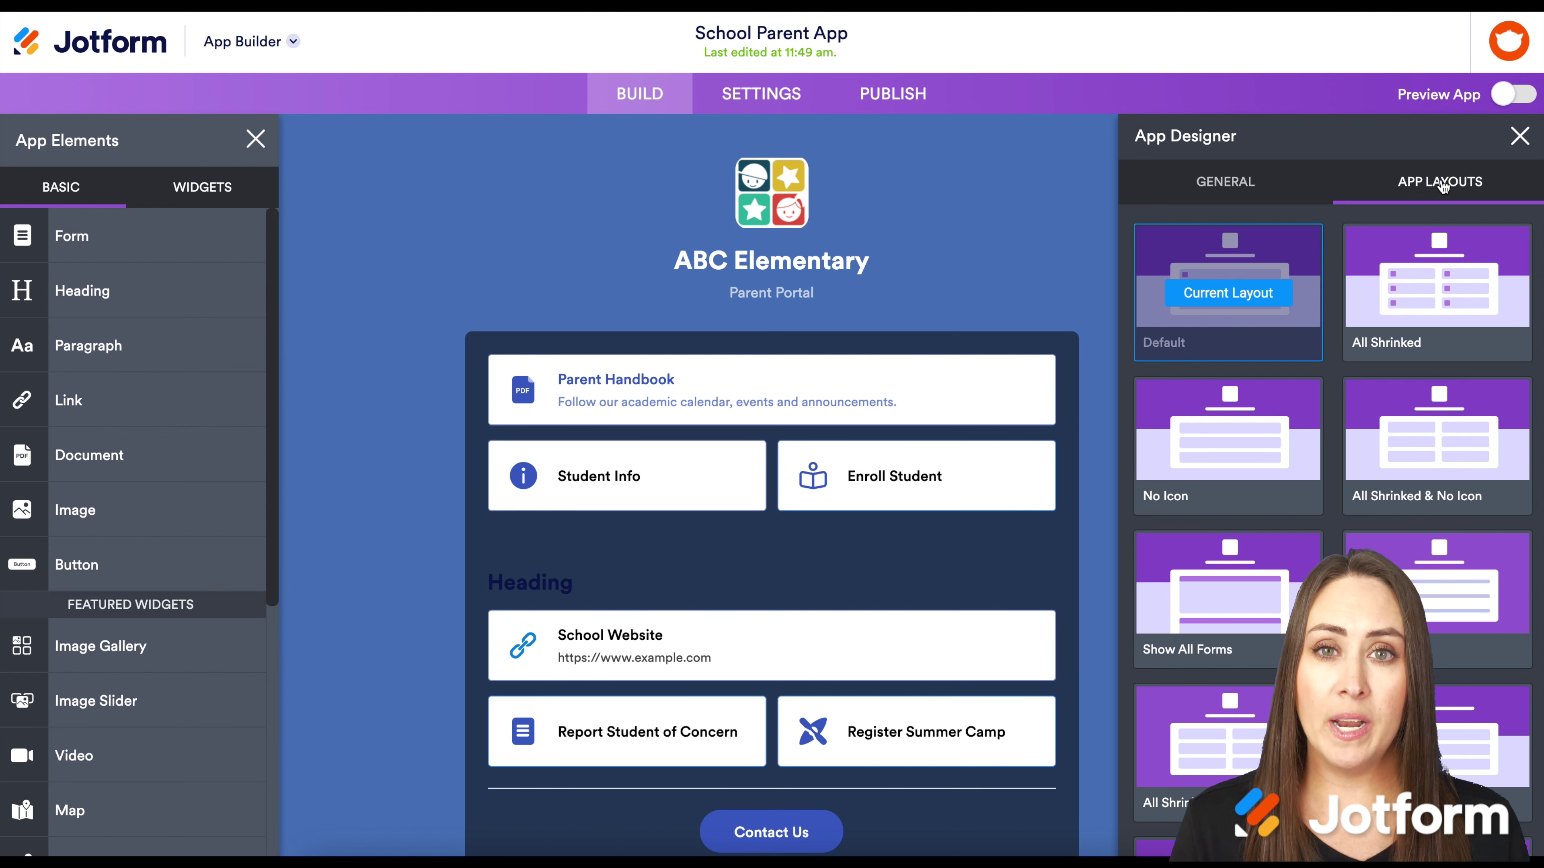
mouse_move(1406, 474)
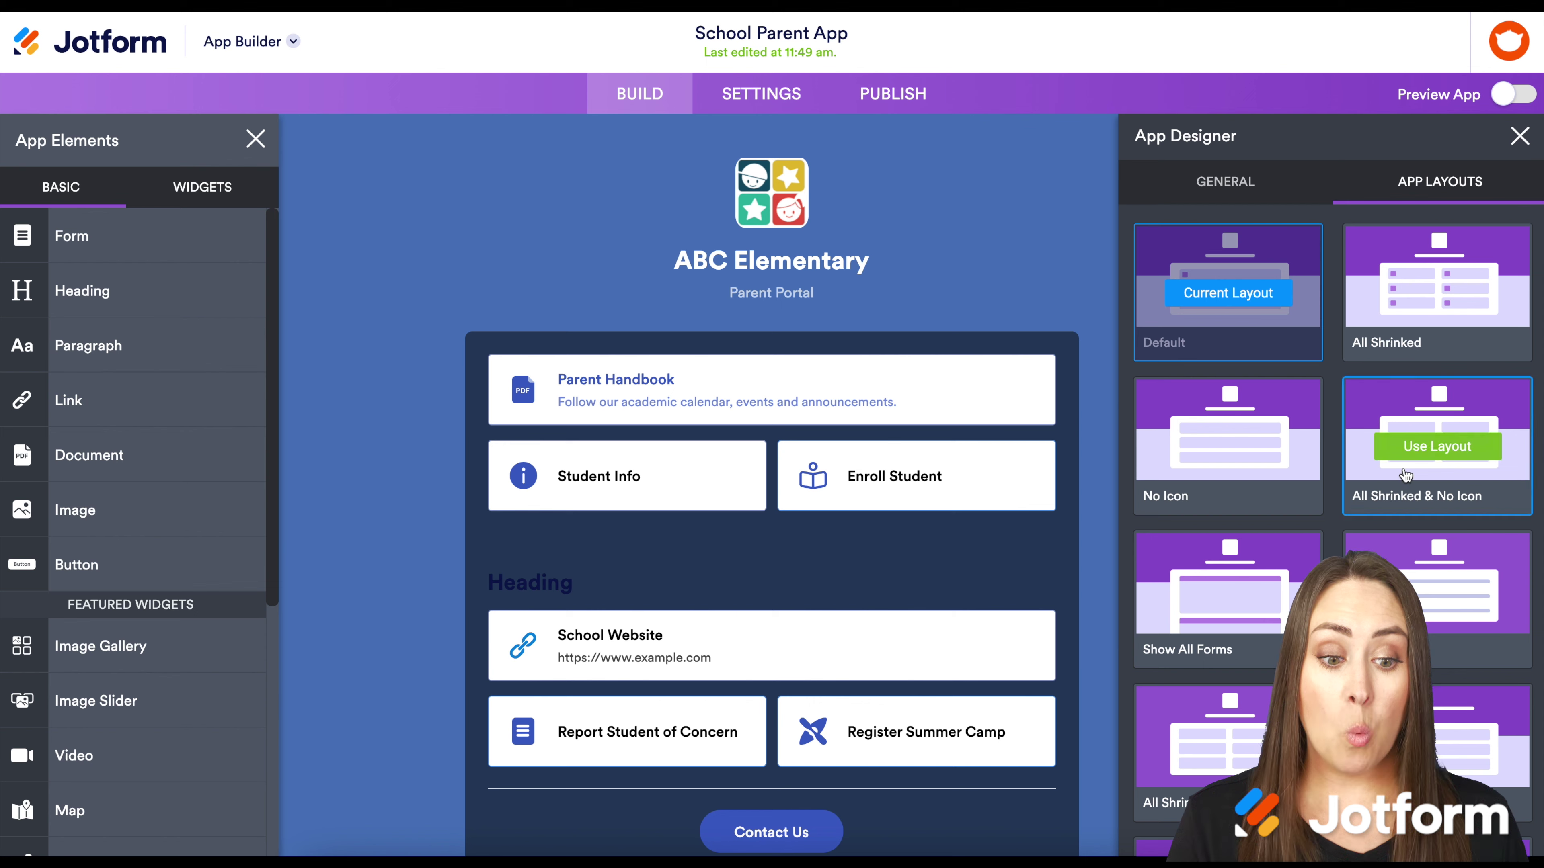
mouse_move(1435, 631)
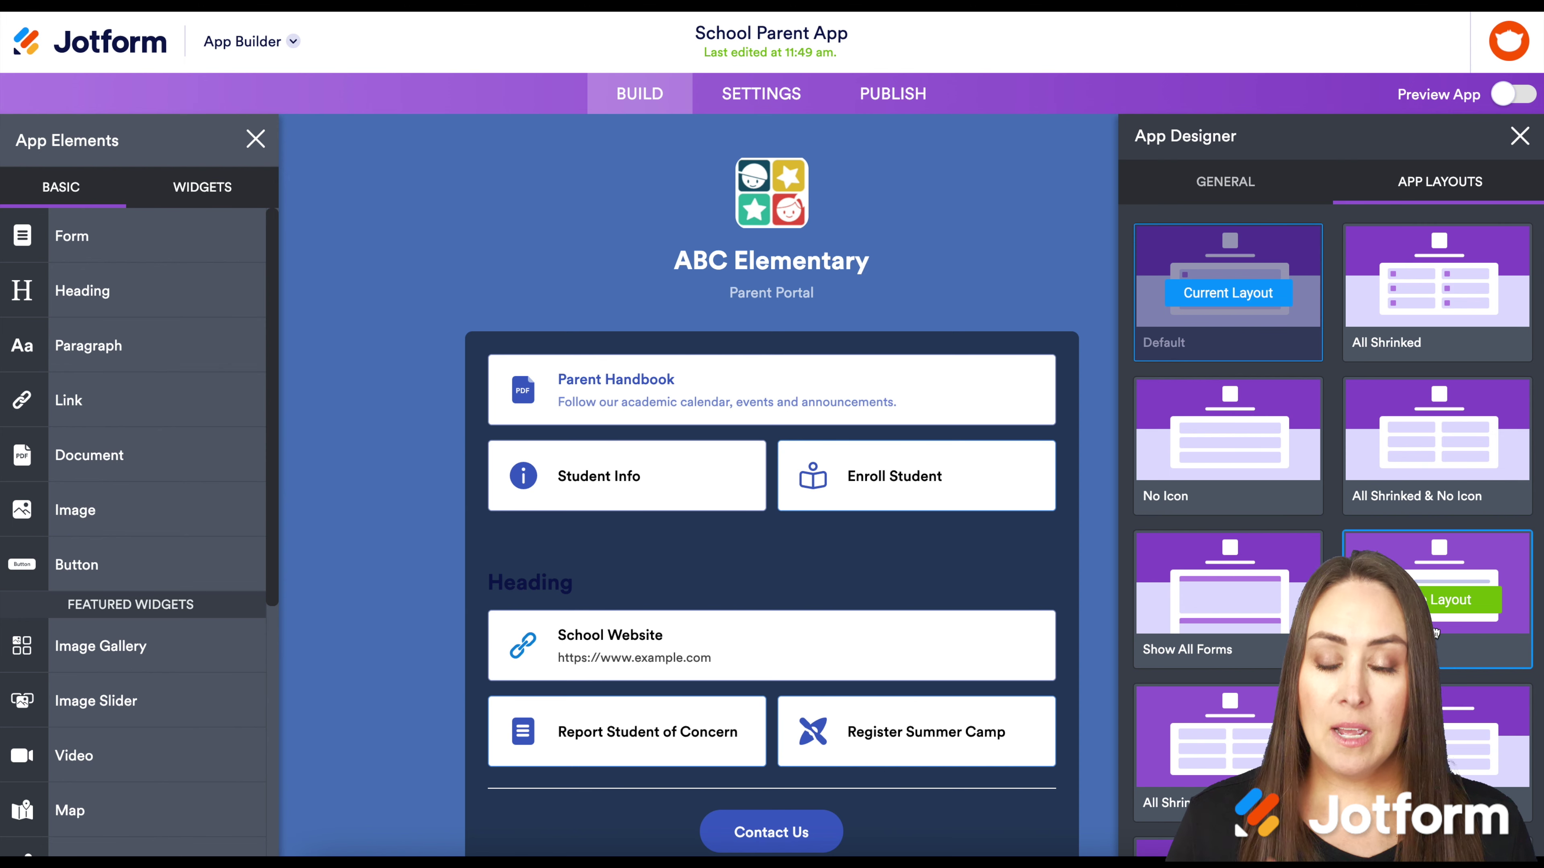
- Review the general app settings and the options available for App Status
left_click(767, 99)
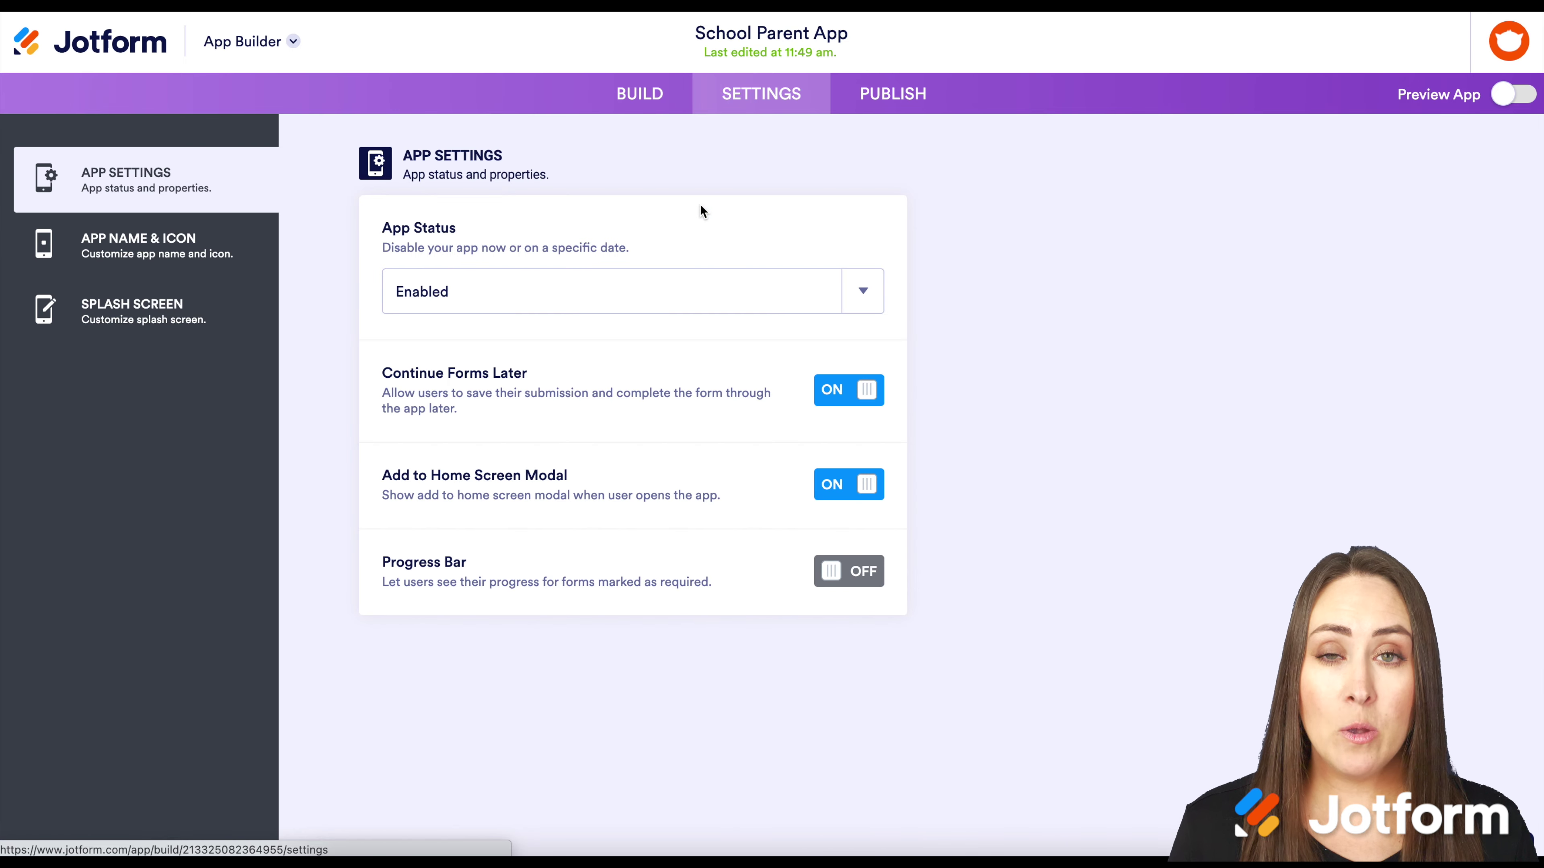
left_click(586, 295)
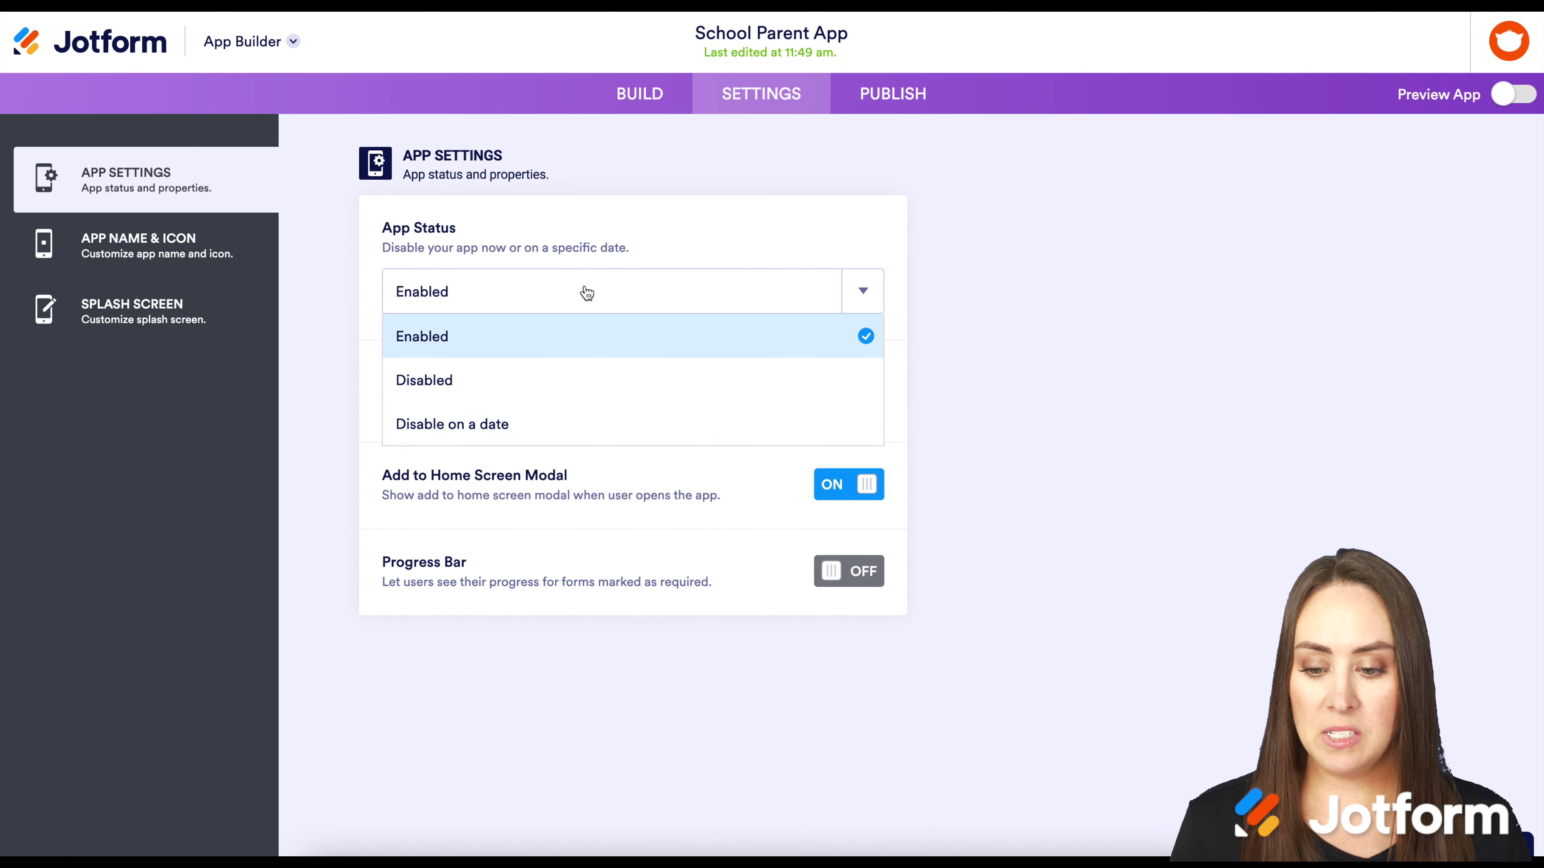
left_click(586, 293)
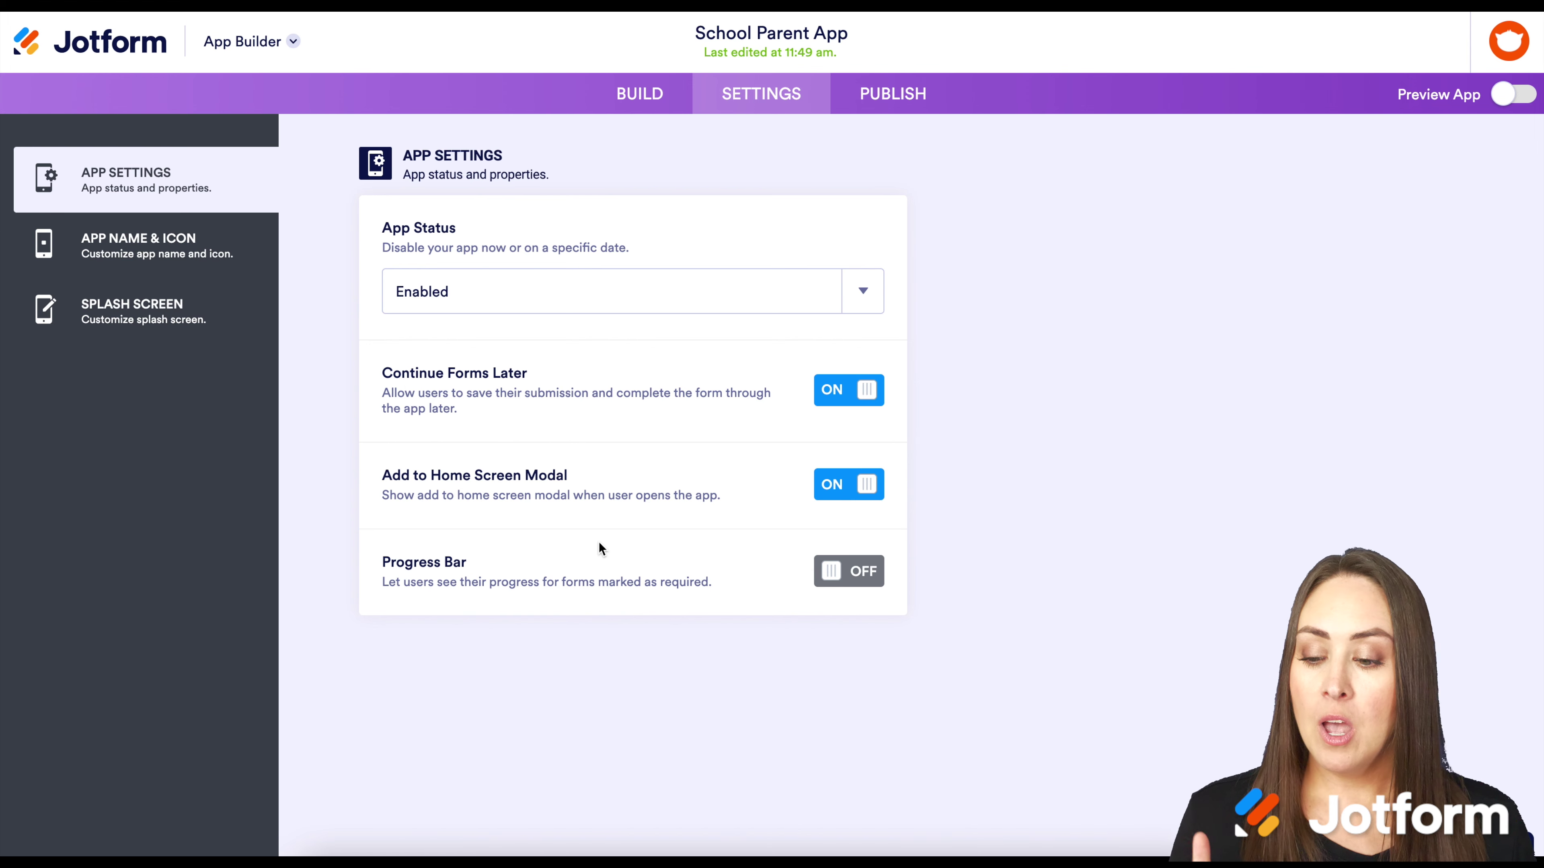
- Review the app name and icon settings, including the image and icon library options, and the splash screen settings
left_click(121, 252)
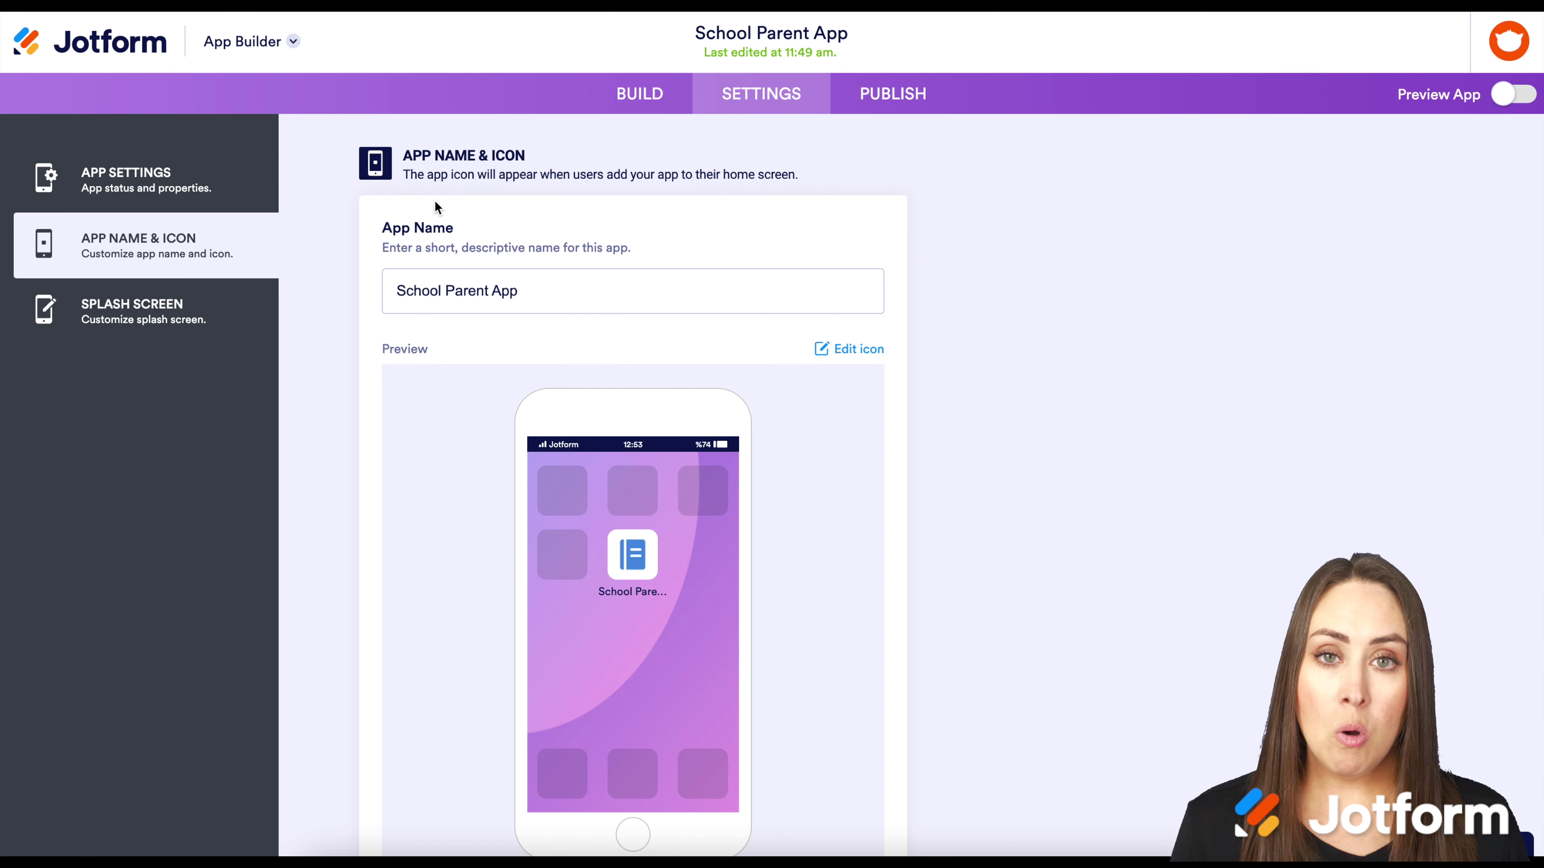
left_click(855, 351)
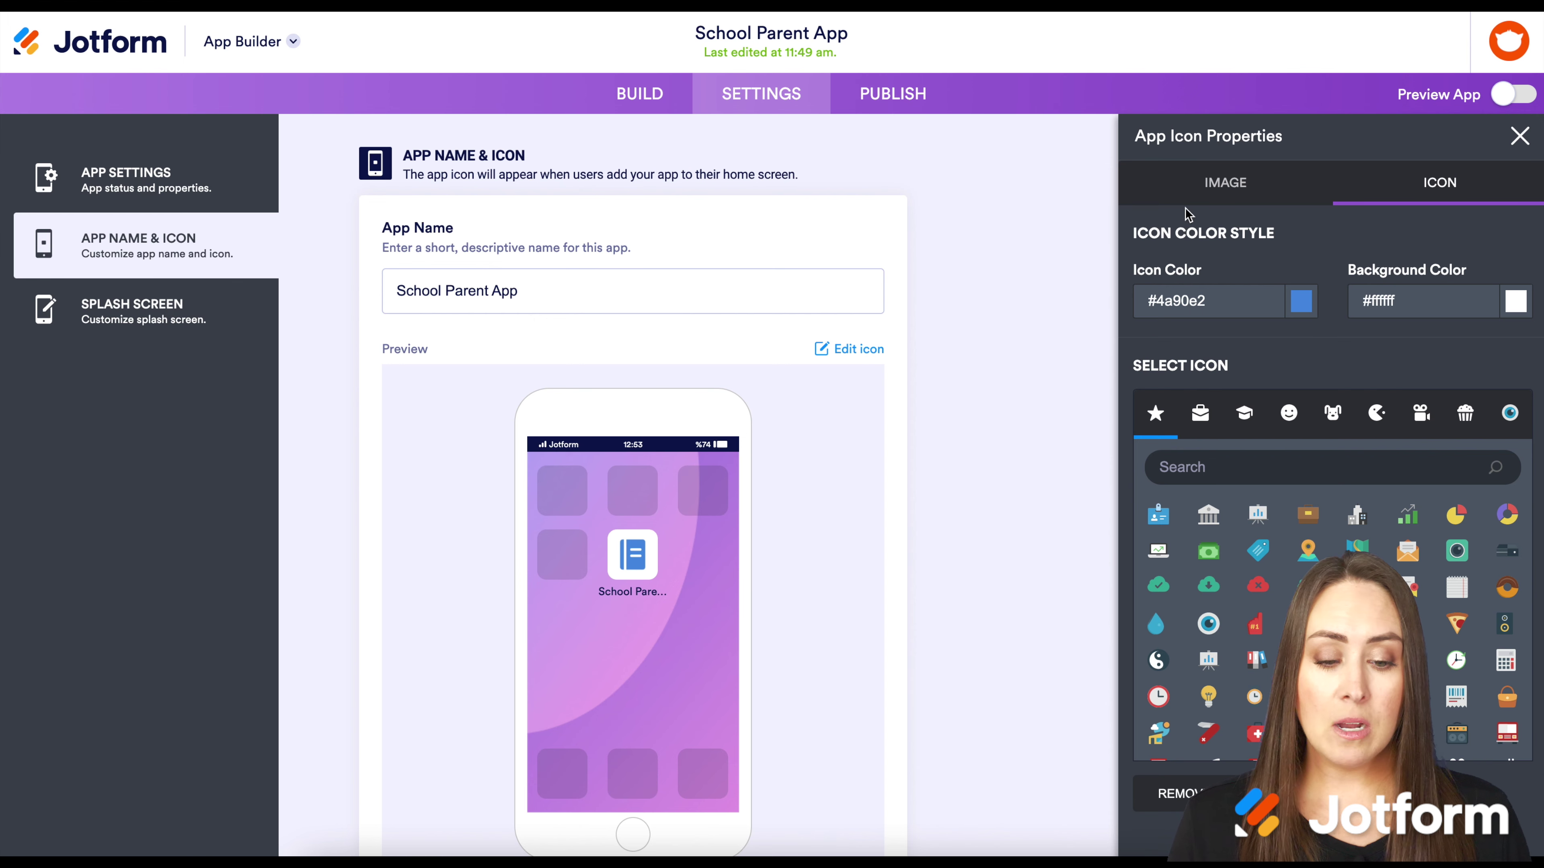
left_click(1211, 187)
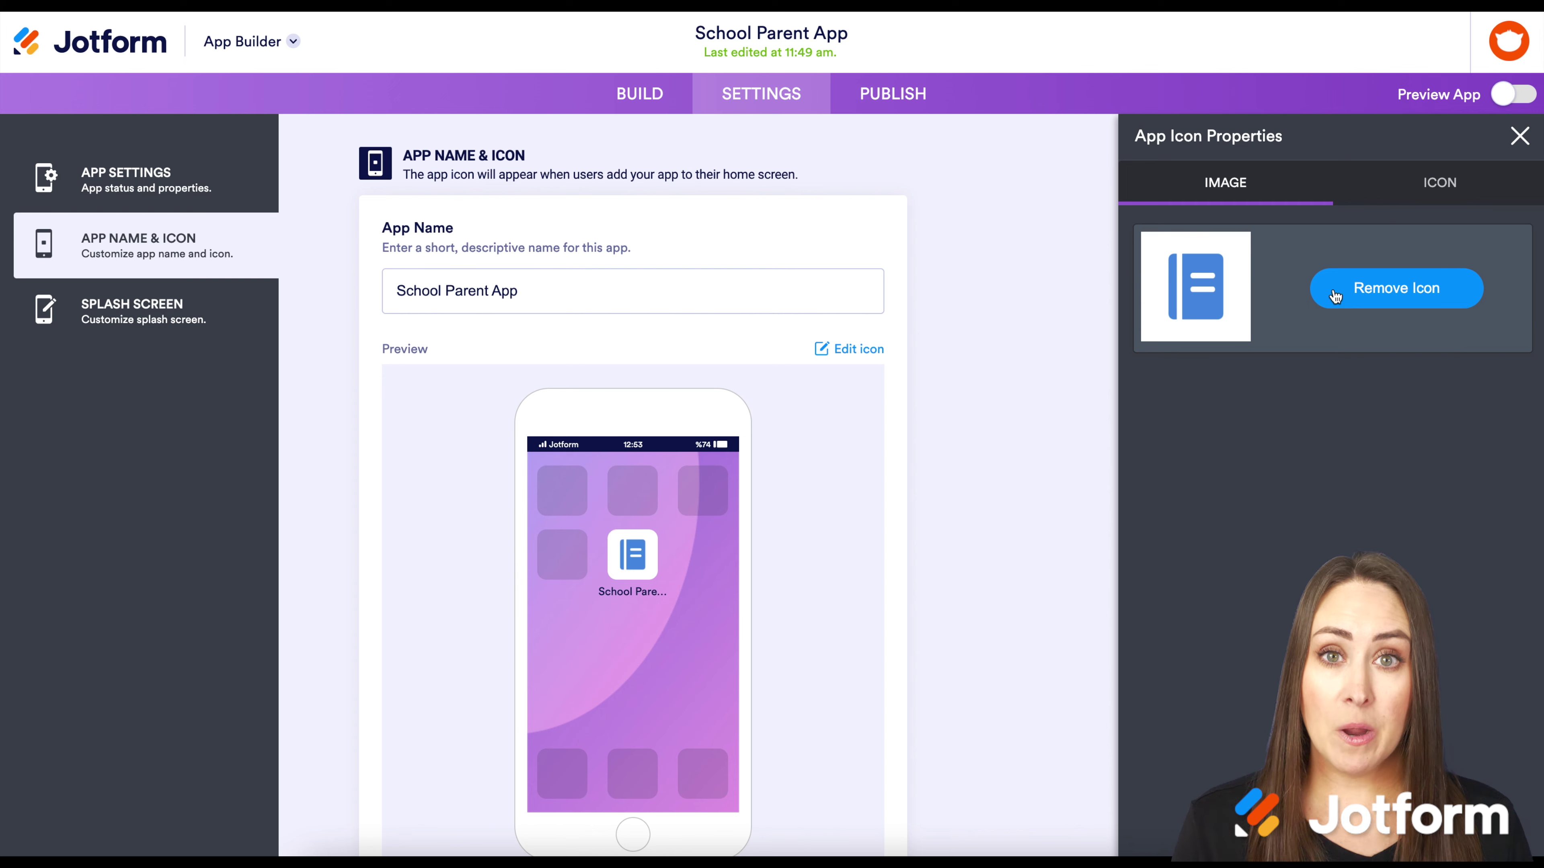
left_click(1452, 179)
scroll(1458, 455, "down", 5)
left_click(1474, 421)
left_click(1511, 421)
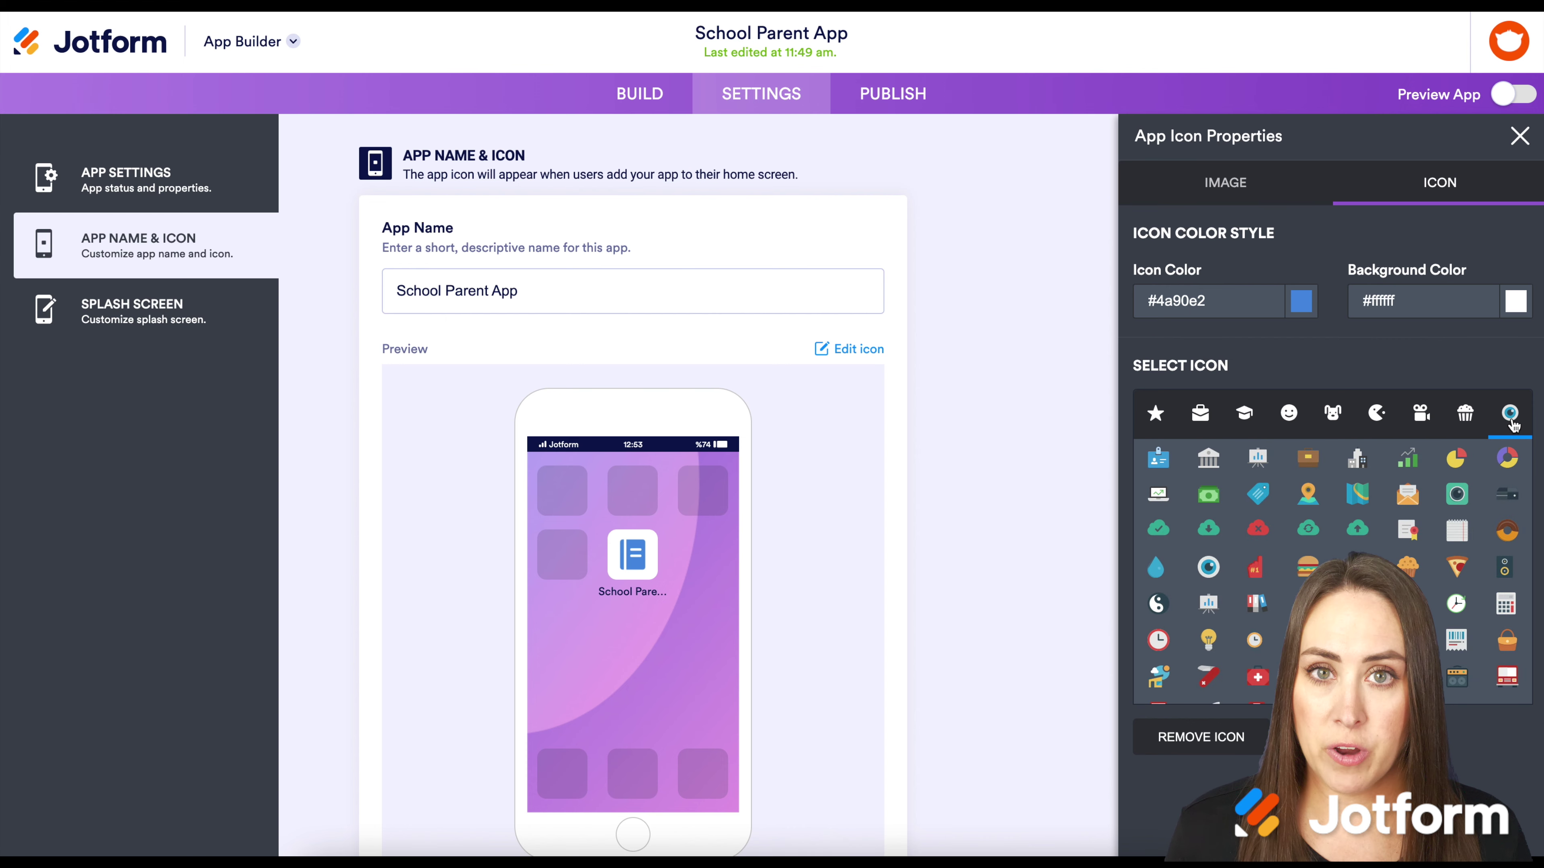
left_click(163, 323)
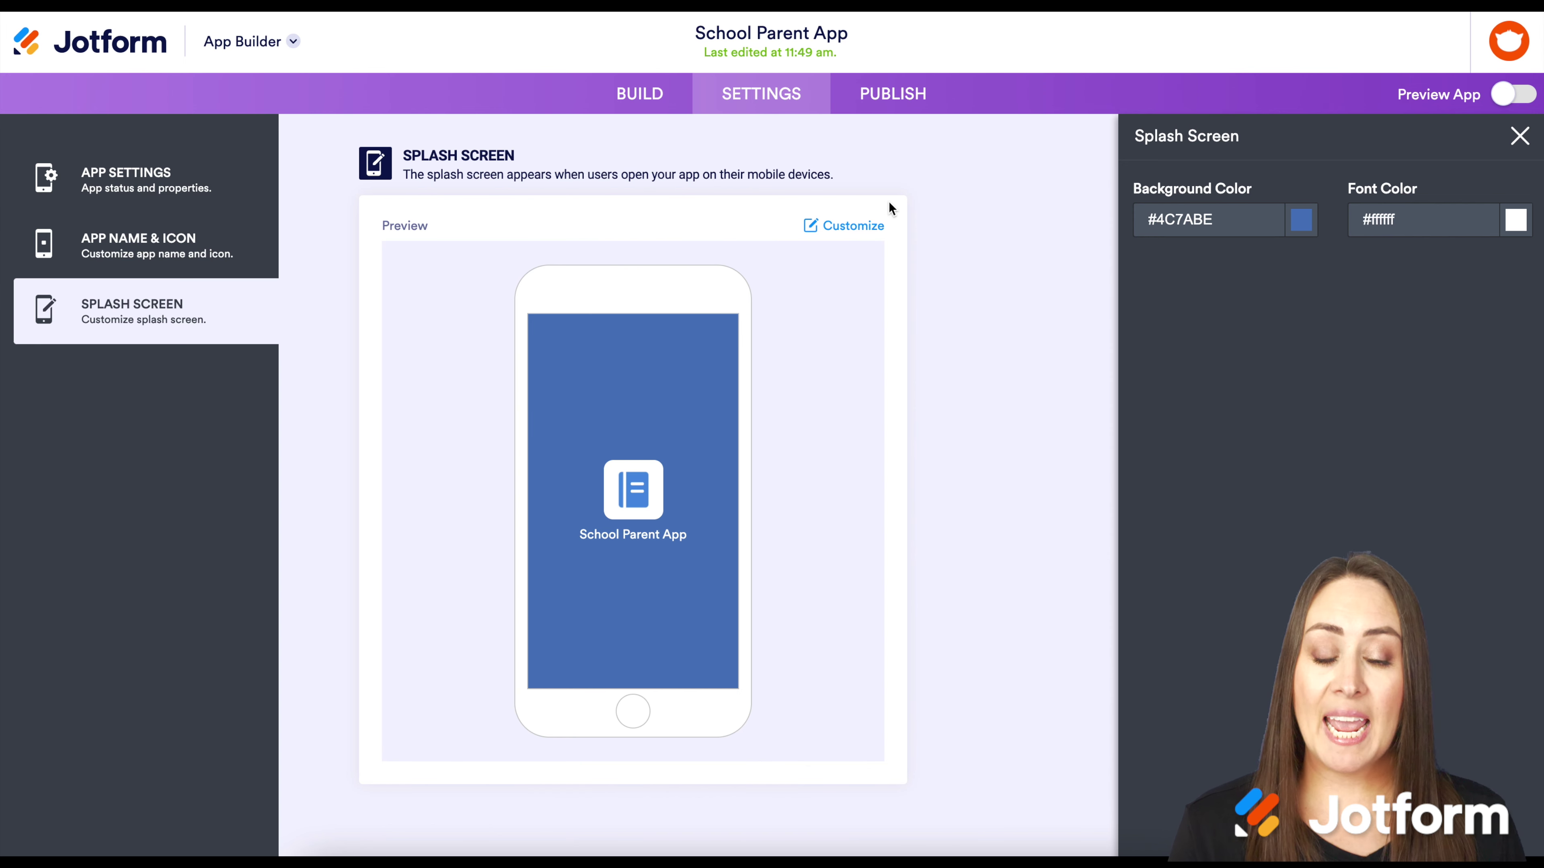
- Open the app in a new browser tab from its publishing options, dismiss the home screen prompt and look through the live page
left_click(891, 94)
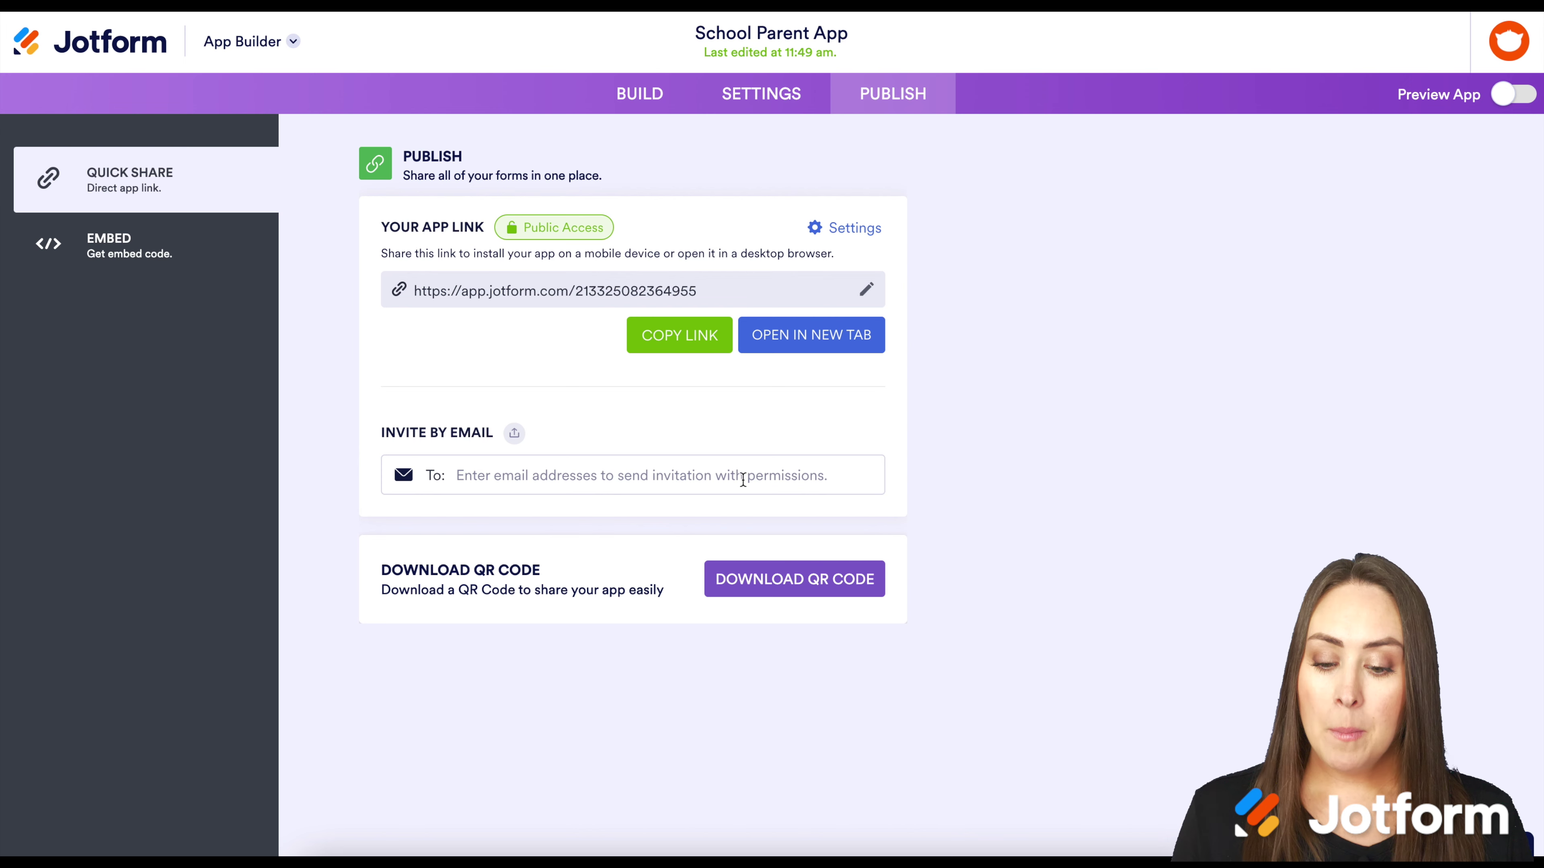
left_click(826, 345)
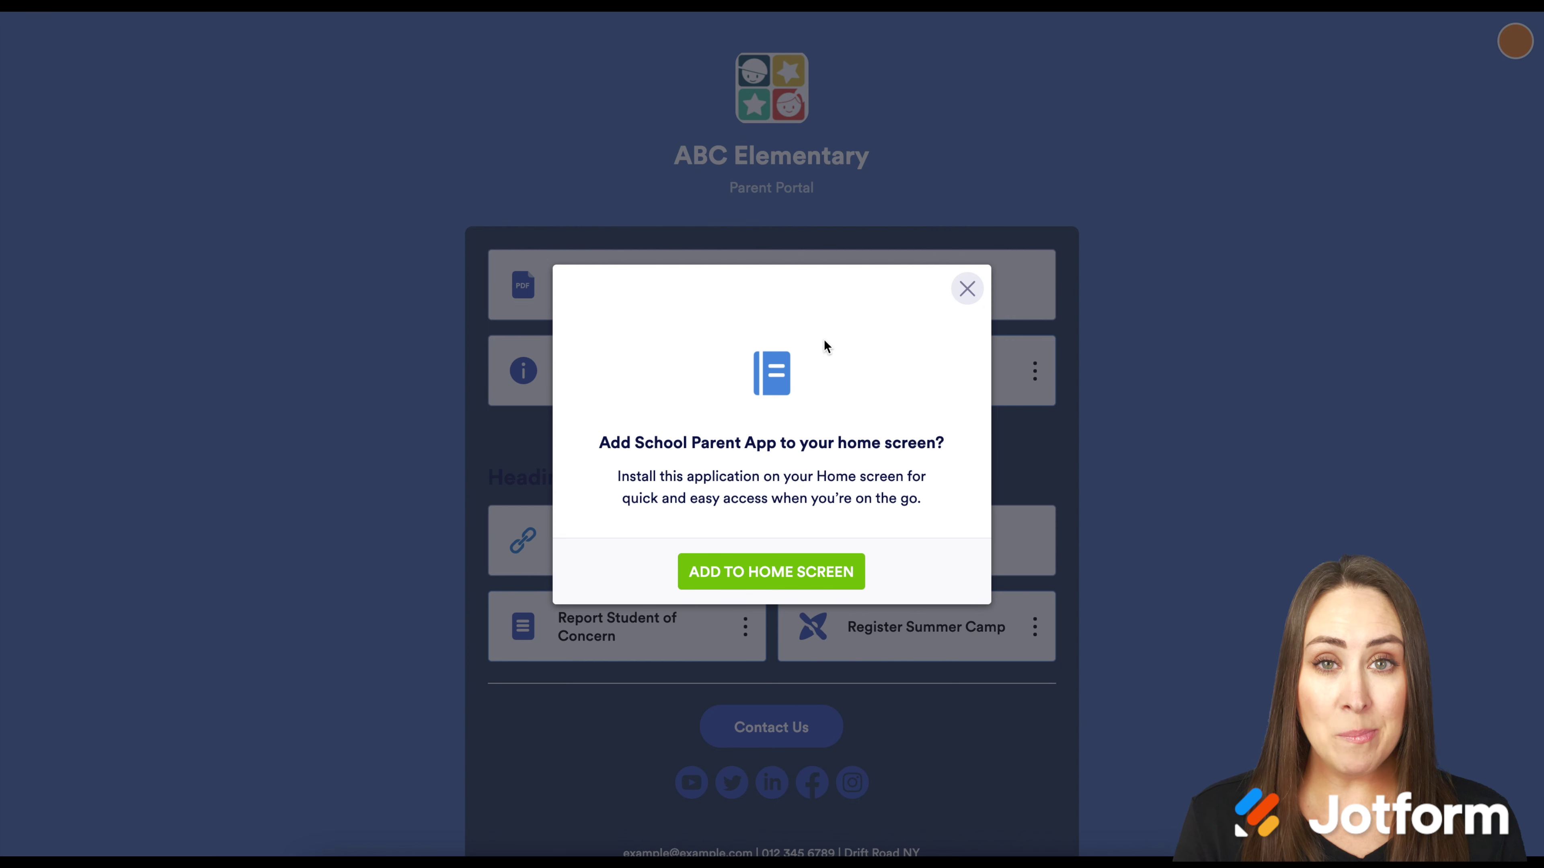
left_click(967, 289)
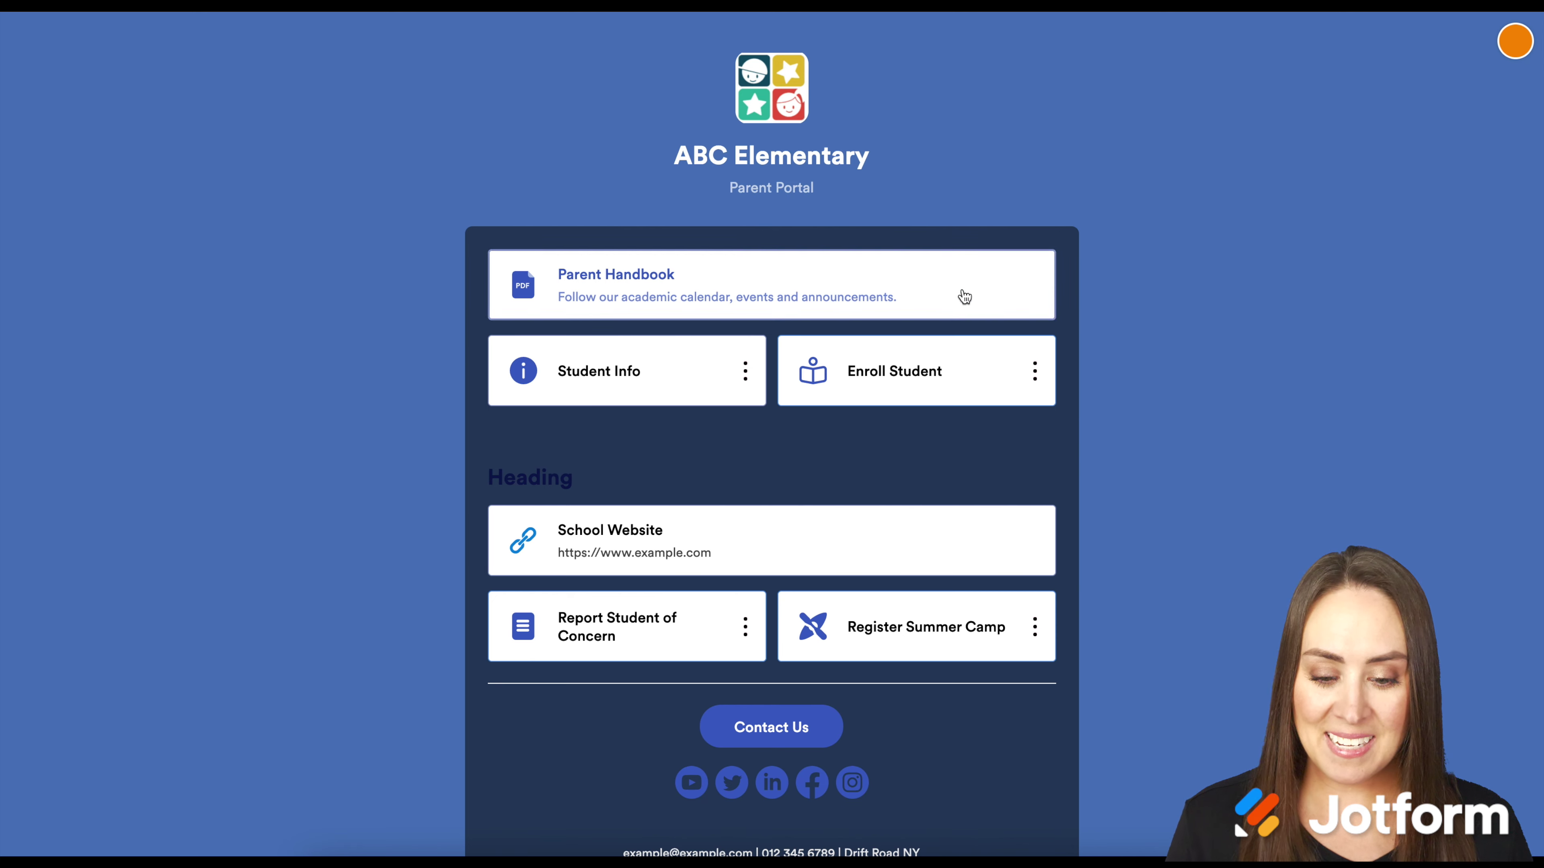
scroll(1161, 633, "down", 3)
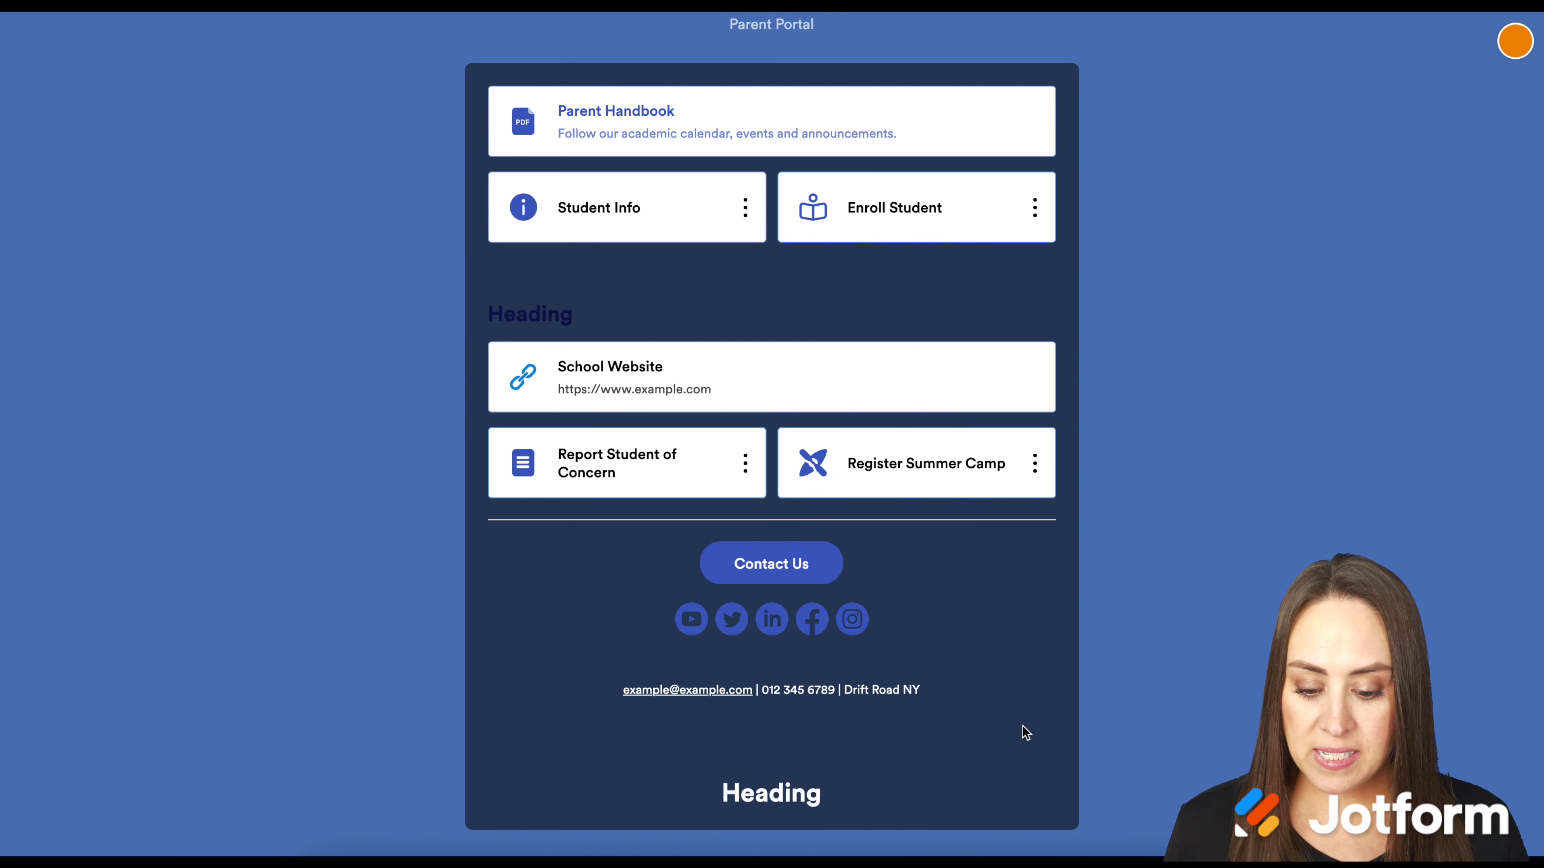
scroll(888, 763, "up", 3)
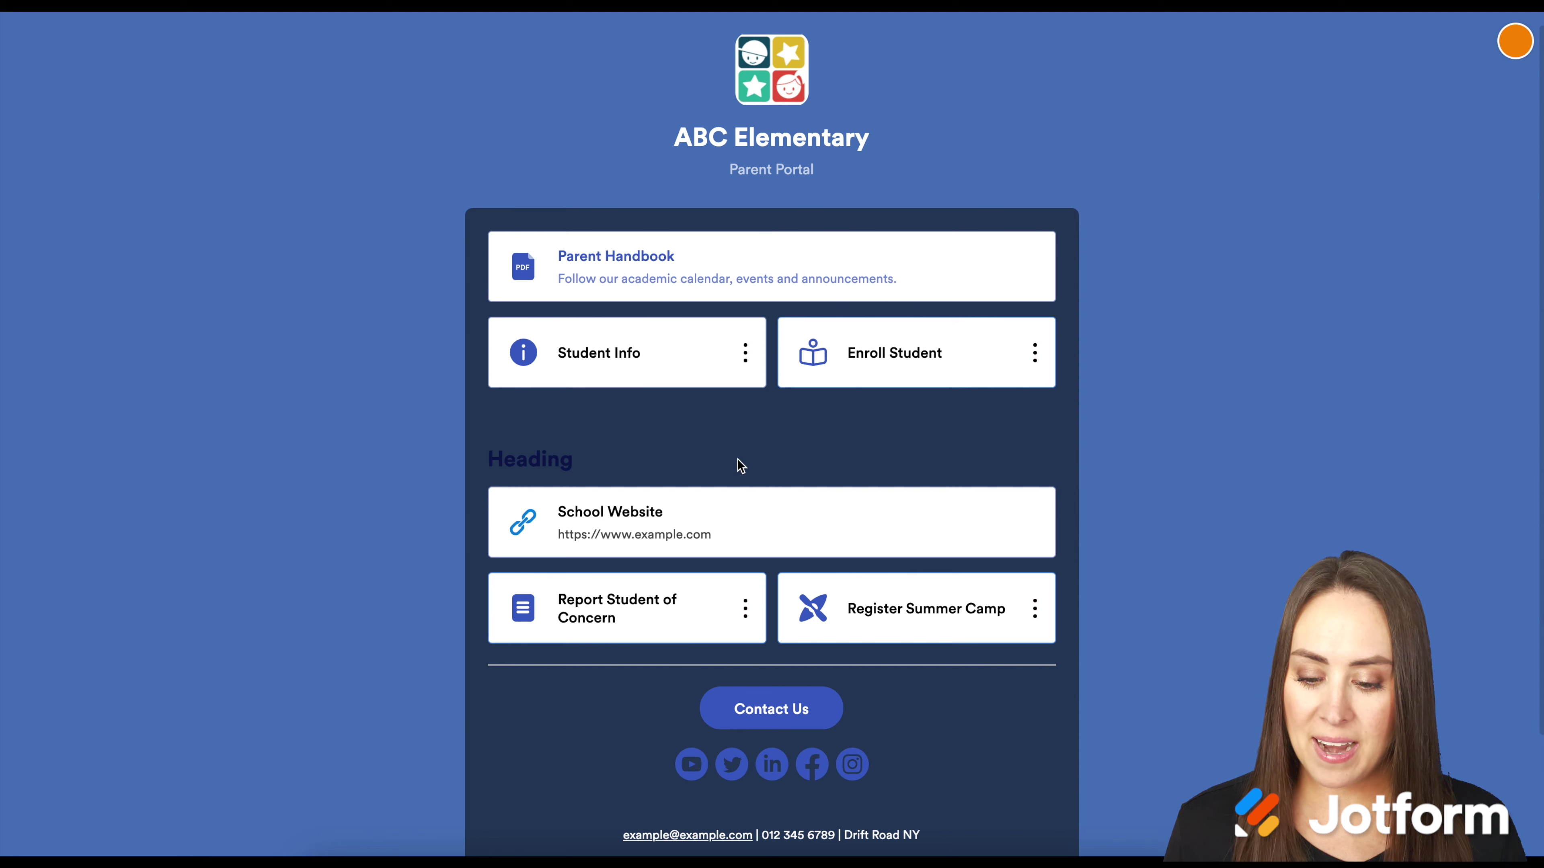
scroll(1137, 579, "down", 3)
scroll(1137, 579, "up", 3)
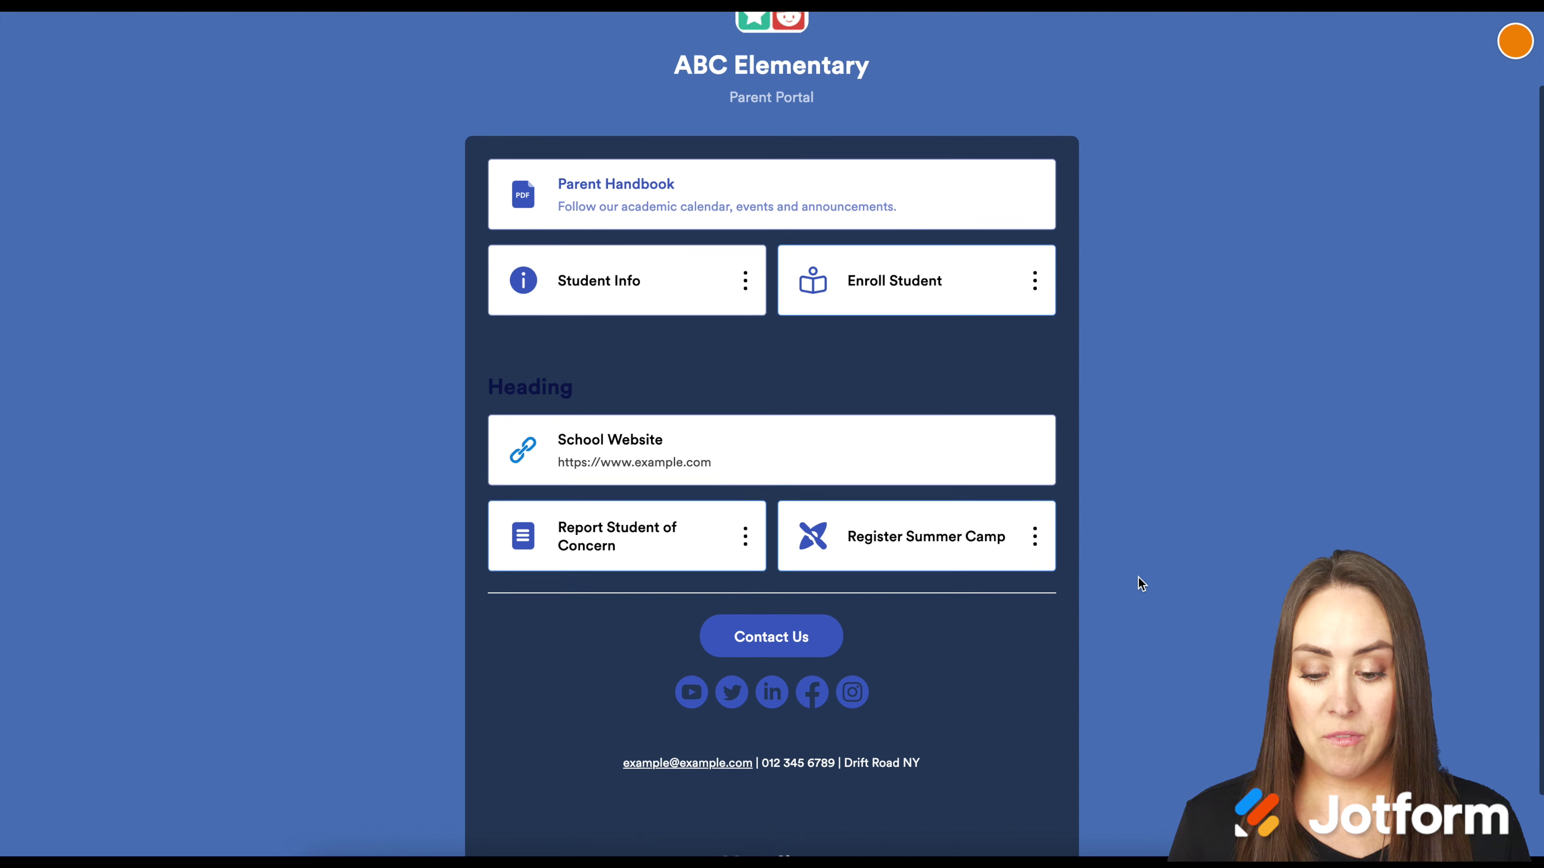